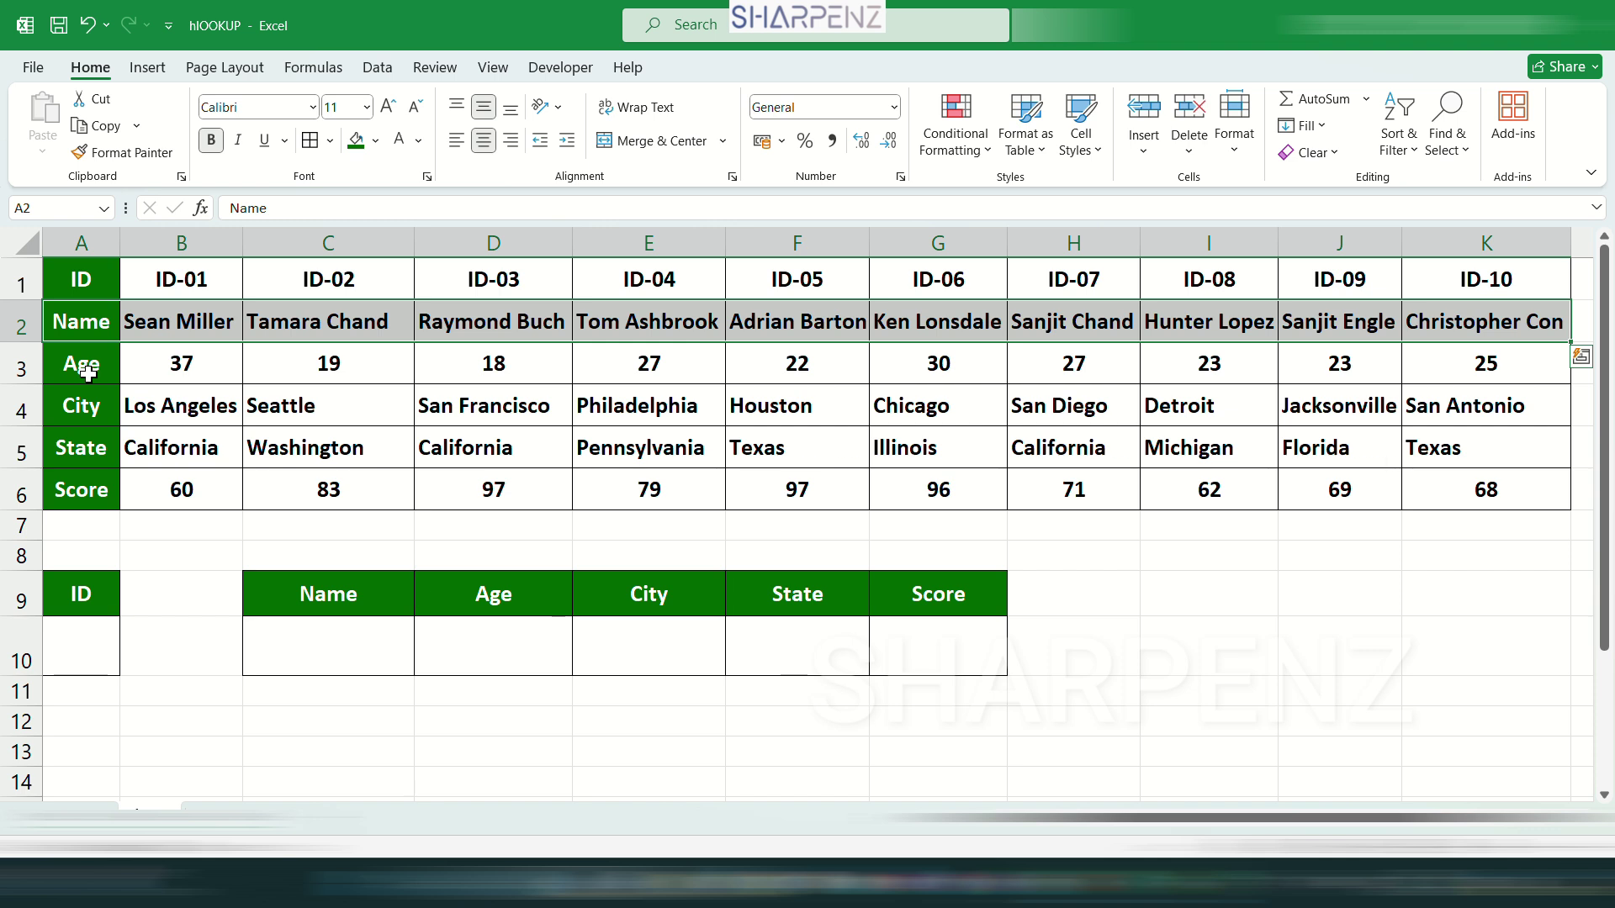
- Examine how the source table holds each field in a row and each person's record in a column
{"action": "left_click_drag", "start_coordinate": [87, 373], "coordinate": [79, 407]}
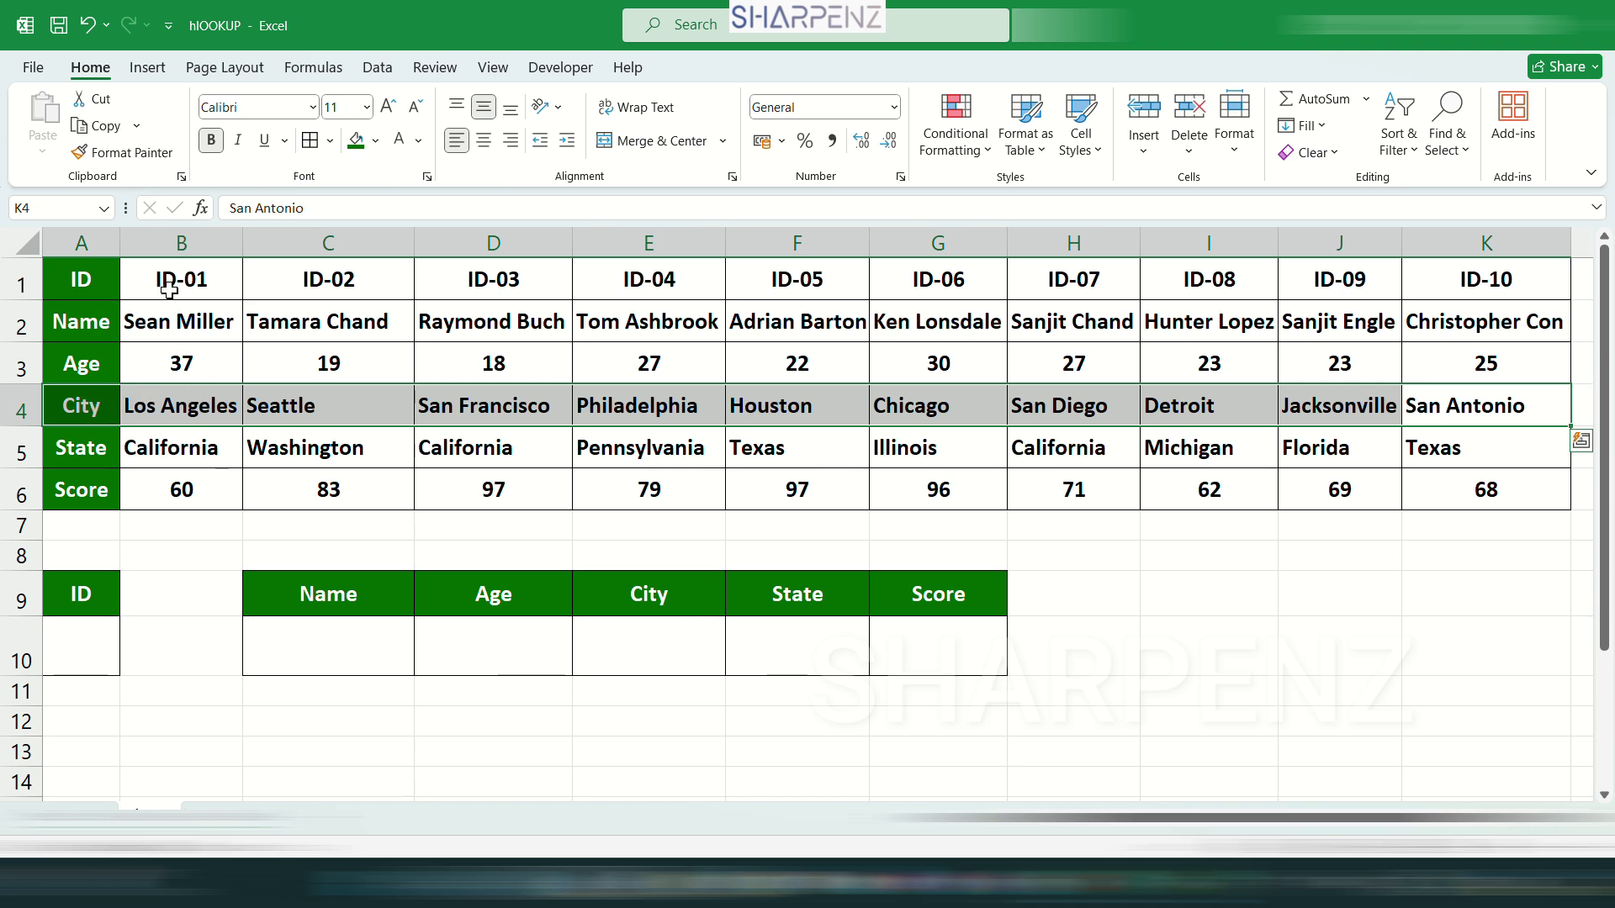
{"action": "left_click_drag", "start_coordinate": [169, 290], "coordinate": [173, 492]}
{"action": "left_click", "coordinate": [313, 274]}
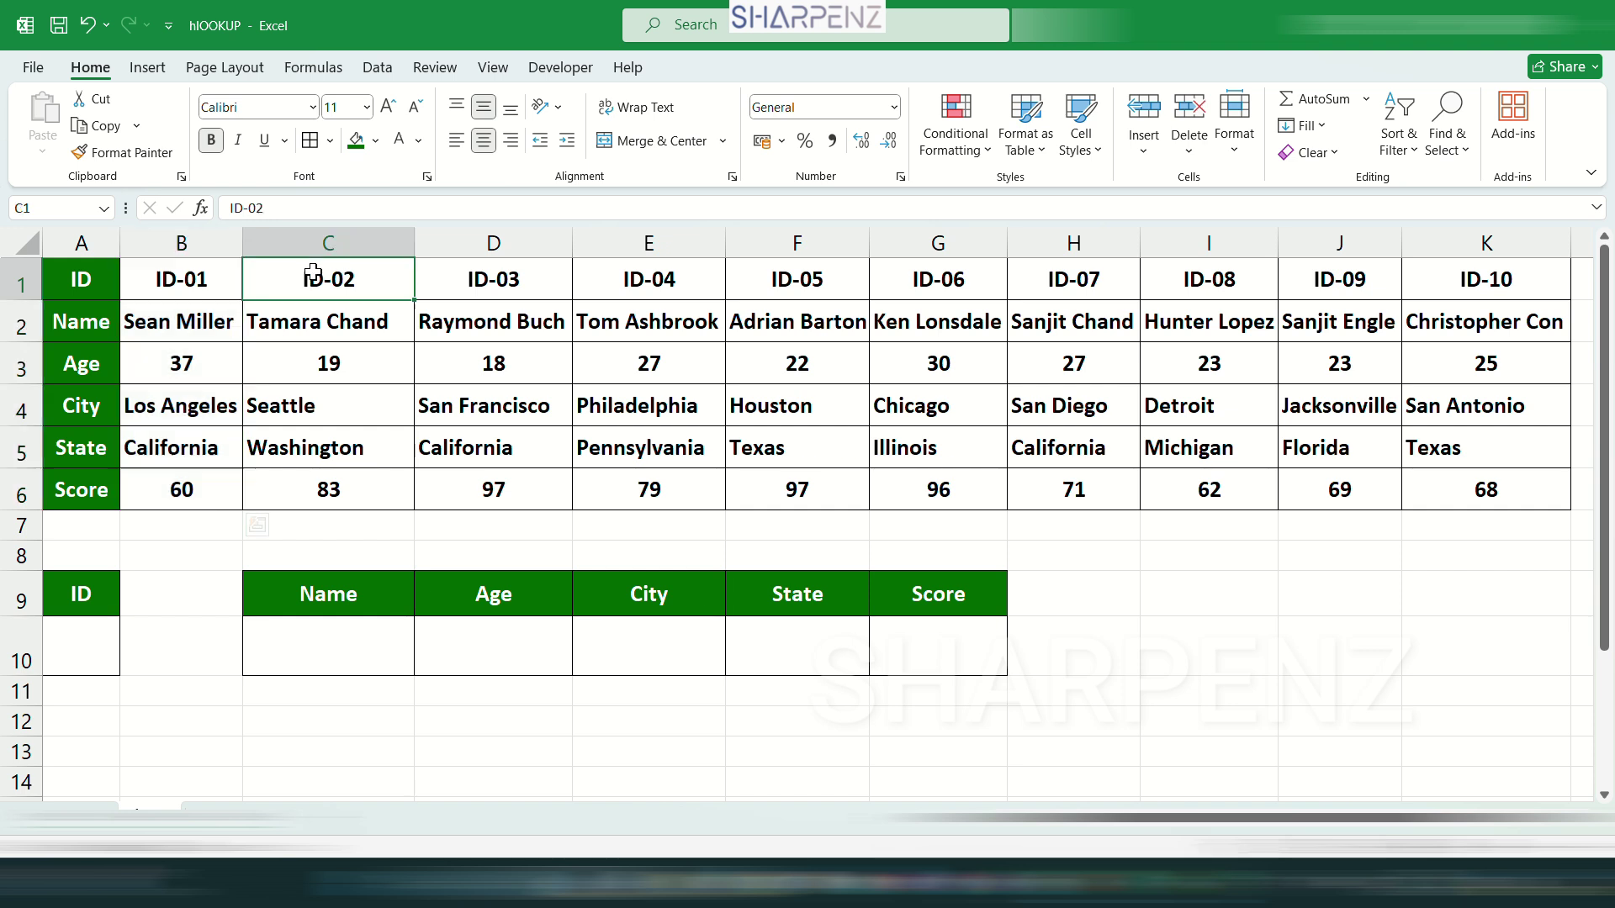
{"action": "left_click_drag", "start_coordinate": [313, 273], "coordinate": [336, 496]}
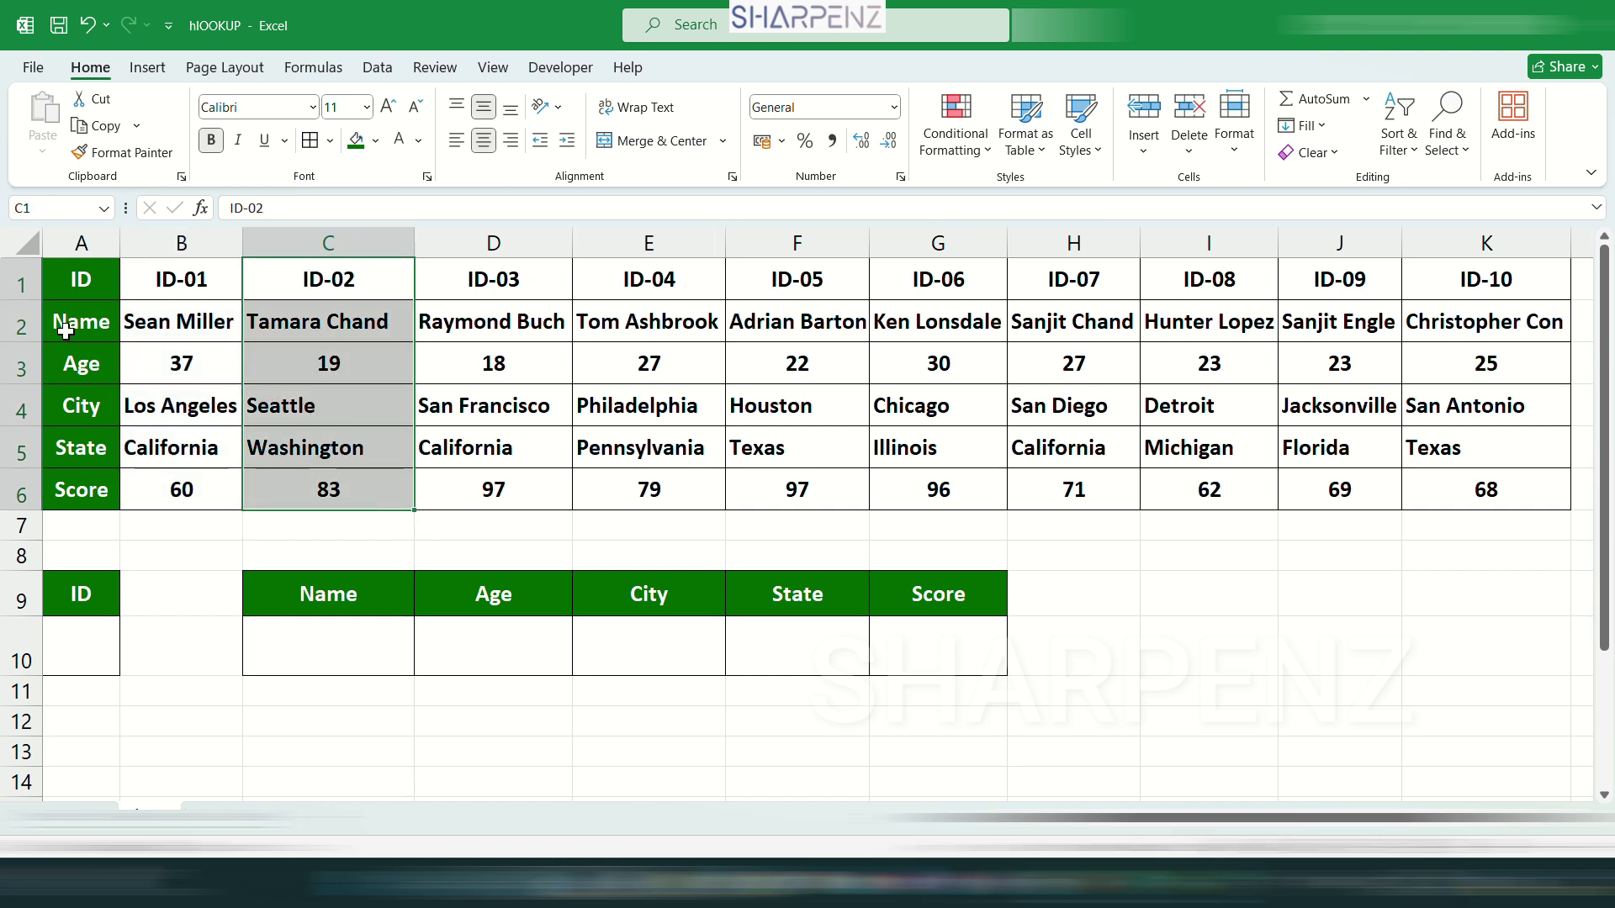
{"action": "left_click_drag", "start_coordinate": [66, 331], "coordinate": [1481, 324]}
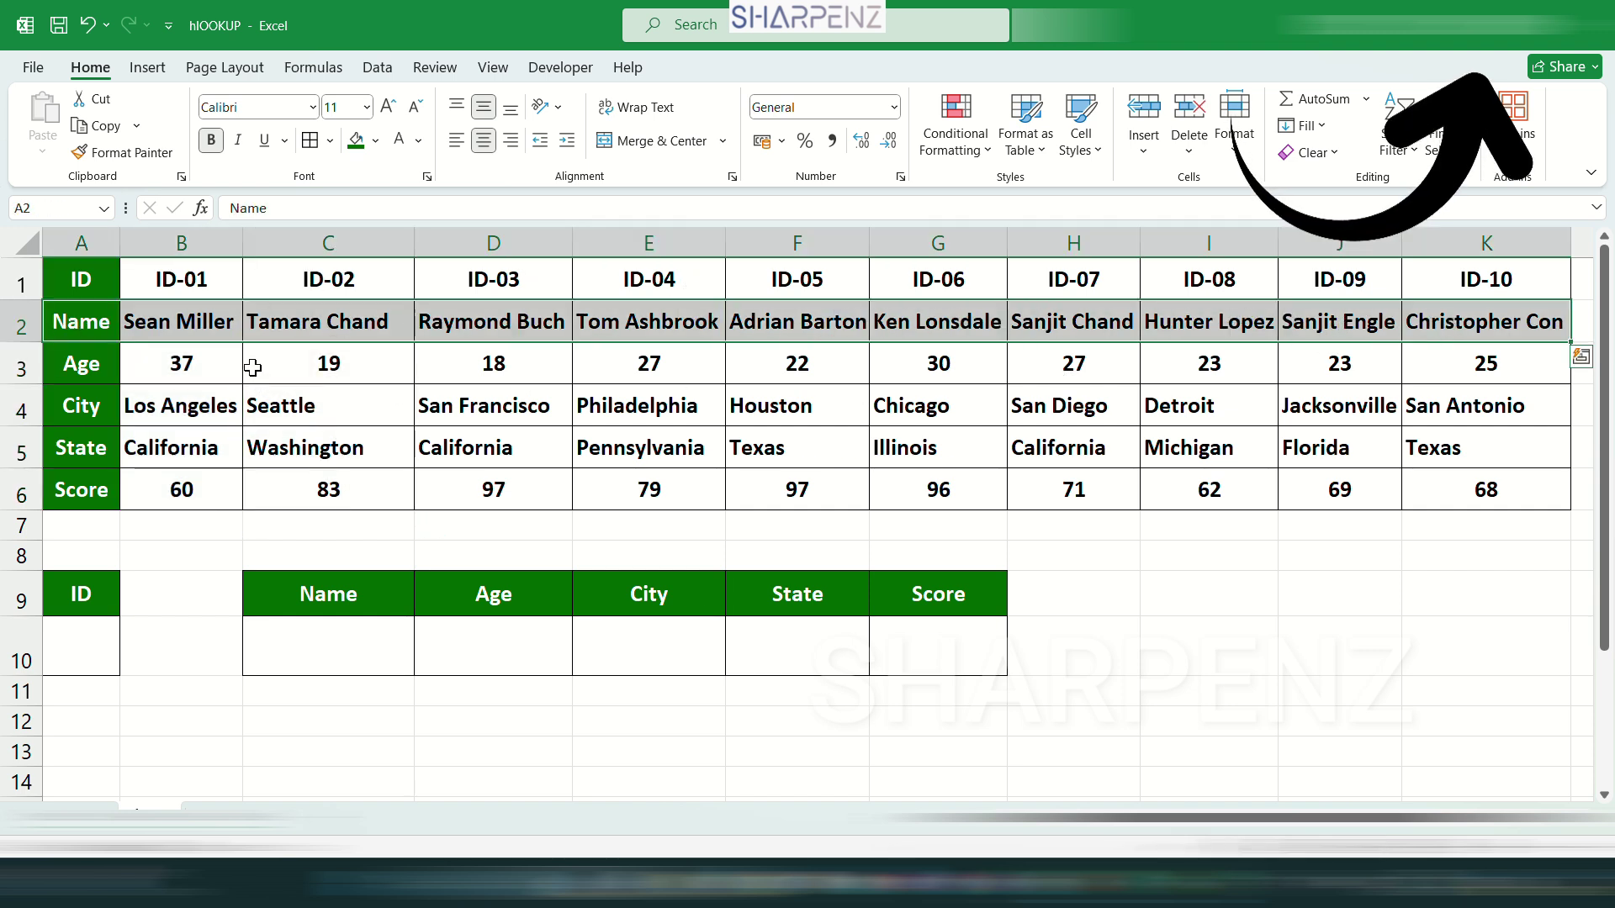
{"action": "left_click_drag", "start_coordinate": [211, 290], "coordinate": [209, 500]}
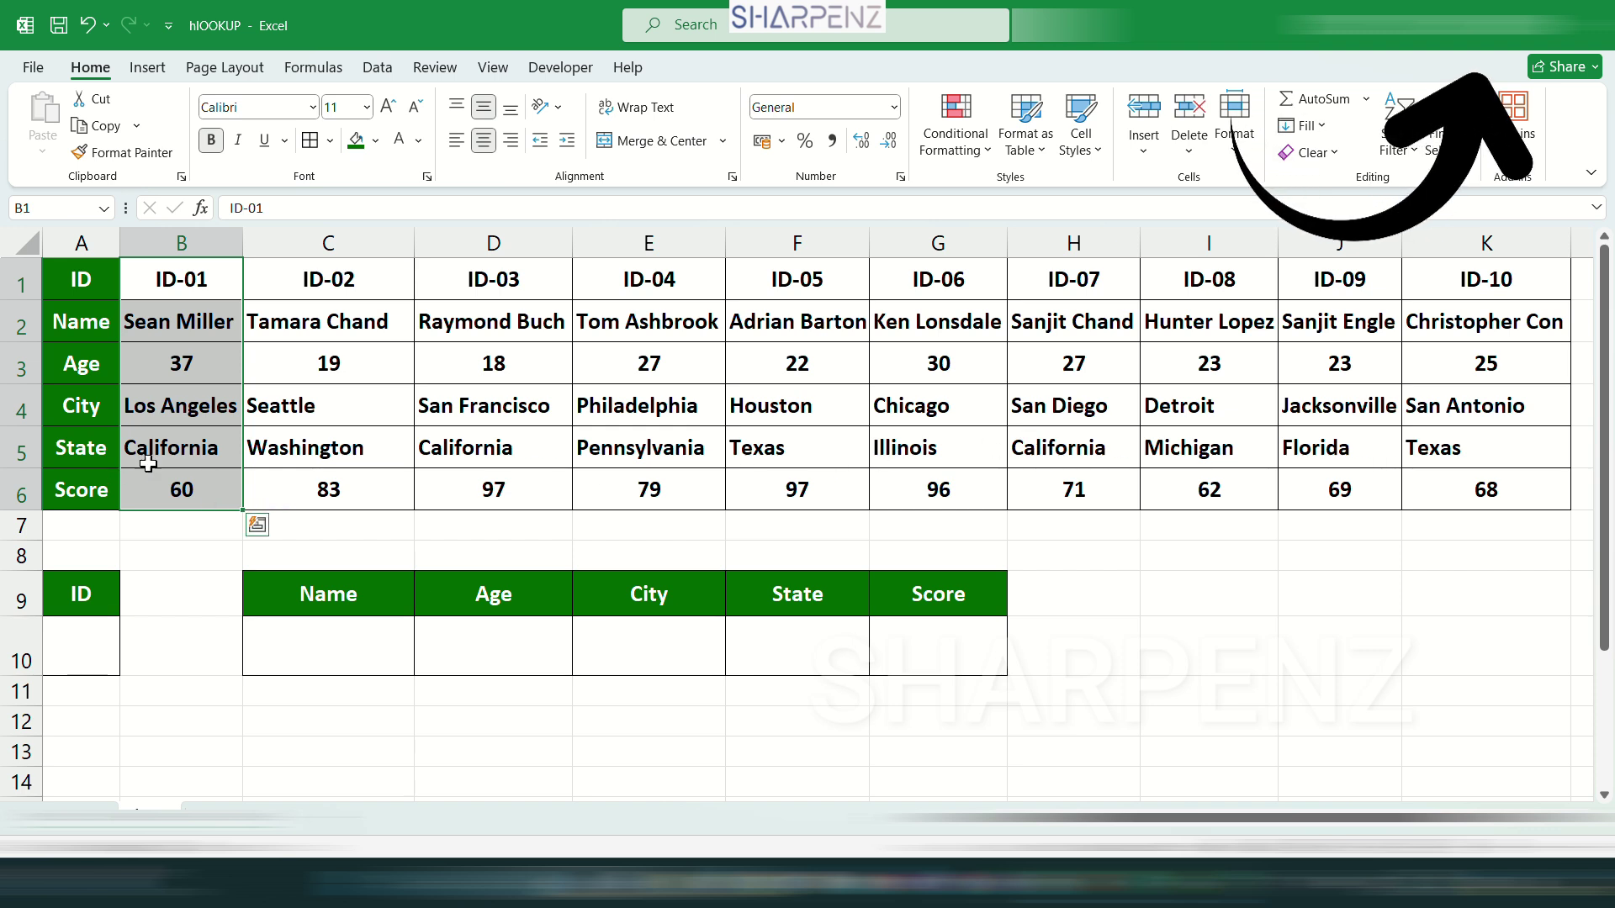
{"action": "left_click_drag", "start_coordinate": [79, 321], "coordinate": [1327, 317]}
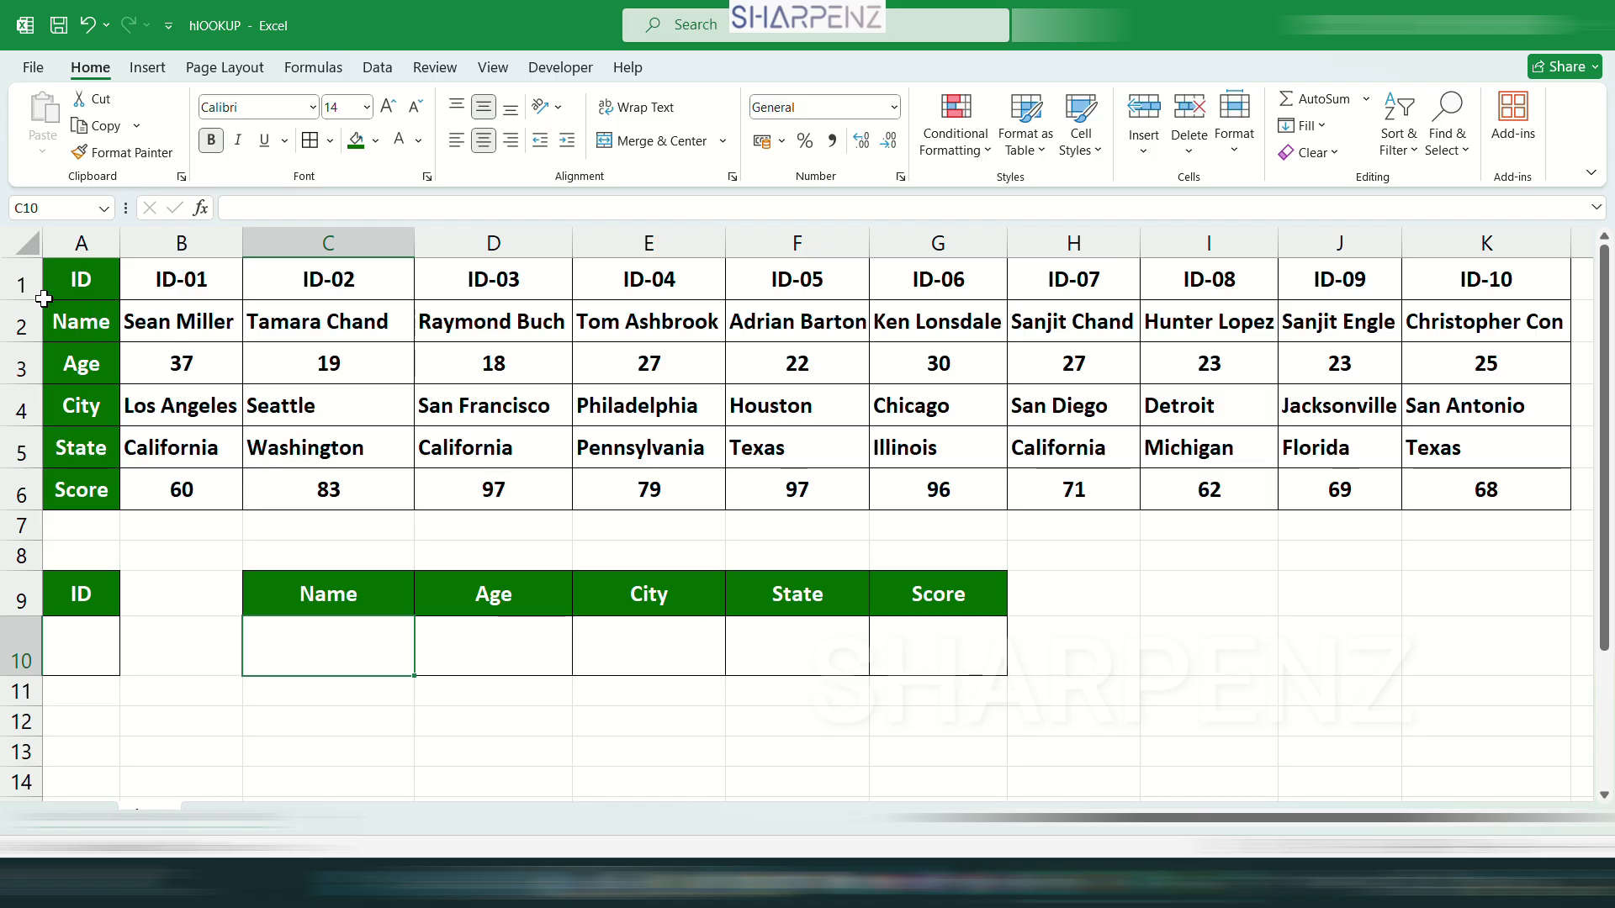
- Review the source table's field headers in A1:A6, from ID down to Score
{"action": "left_click", "coordinate": [92, 281]}
{"action": "left_click", "coordinate": [102, 319]}
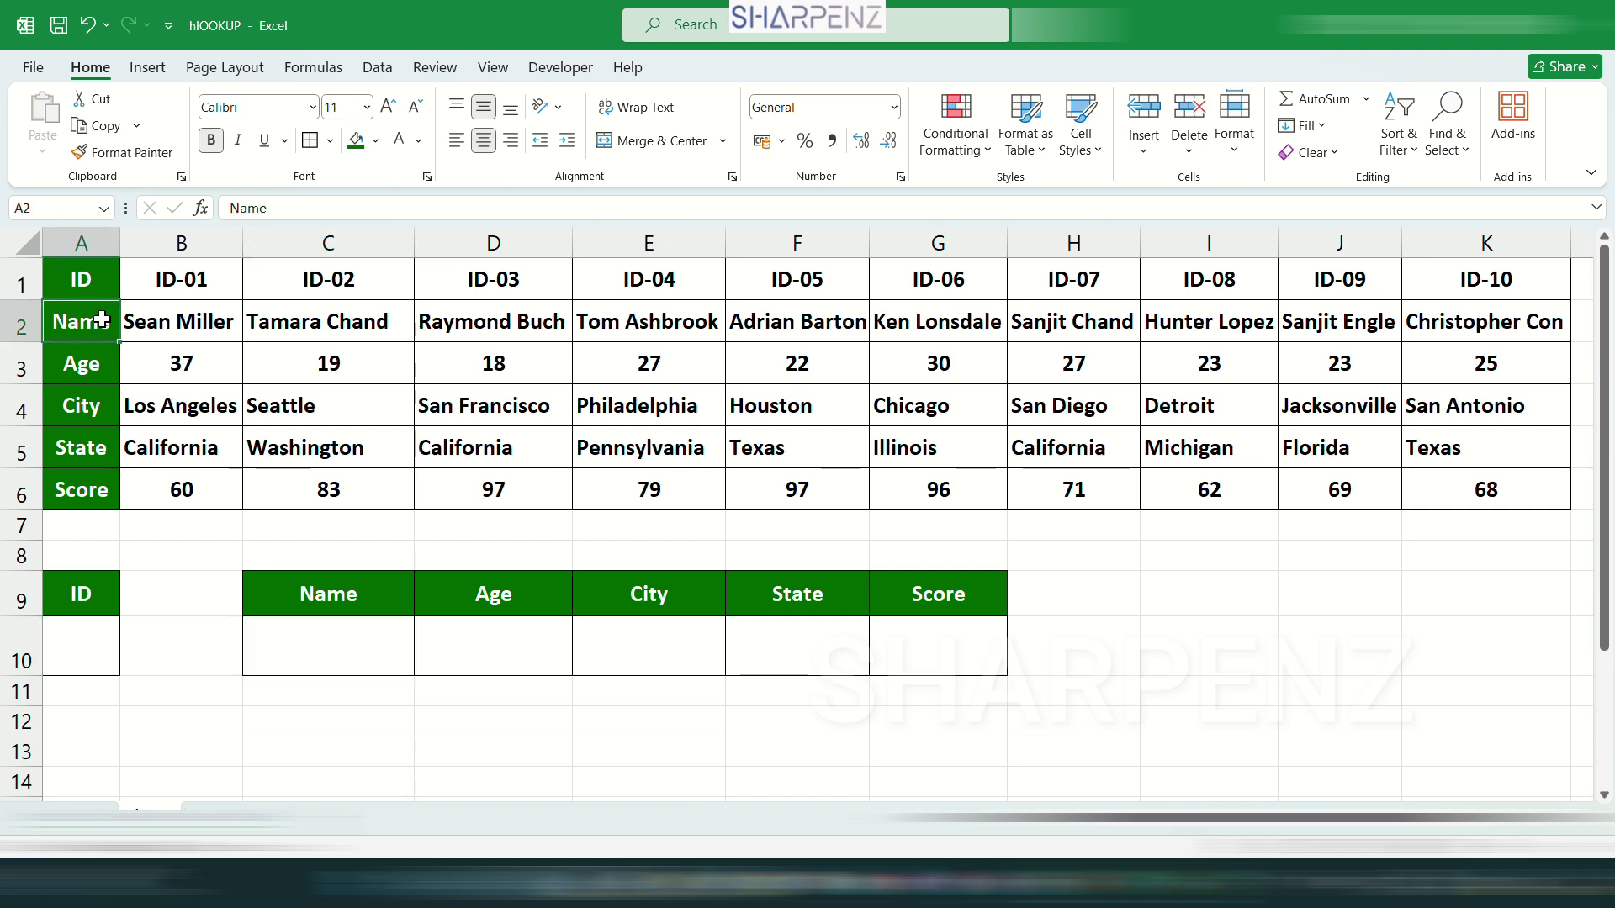
{"action": "left_click", "coordinate": [94, 364]}
{"action": "left_click", "coordinate": [102, 410]}
{"action": "left_click", "coordinate": [101, 465]}
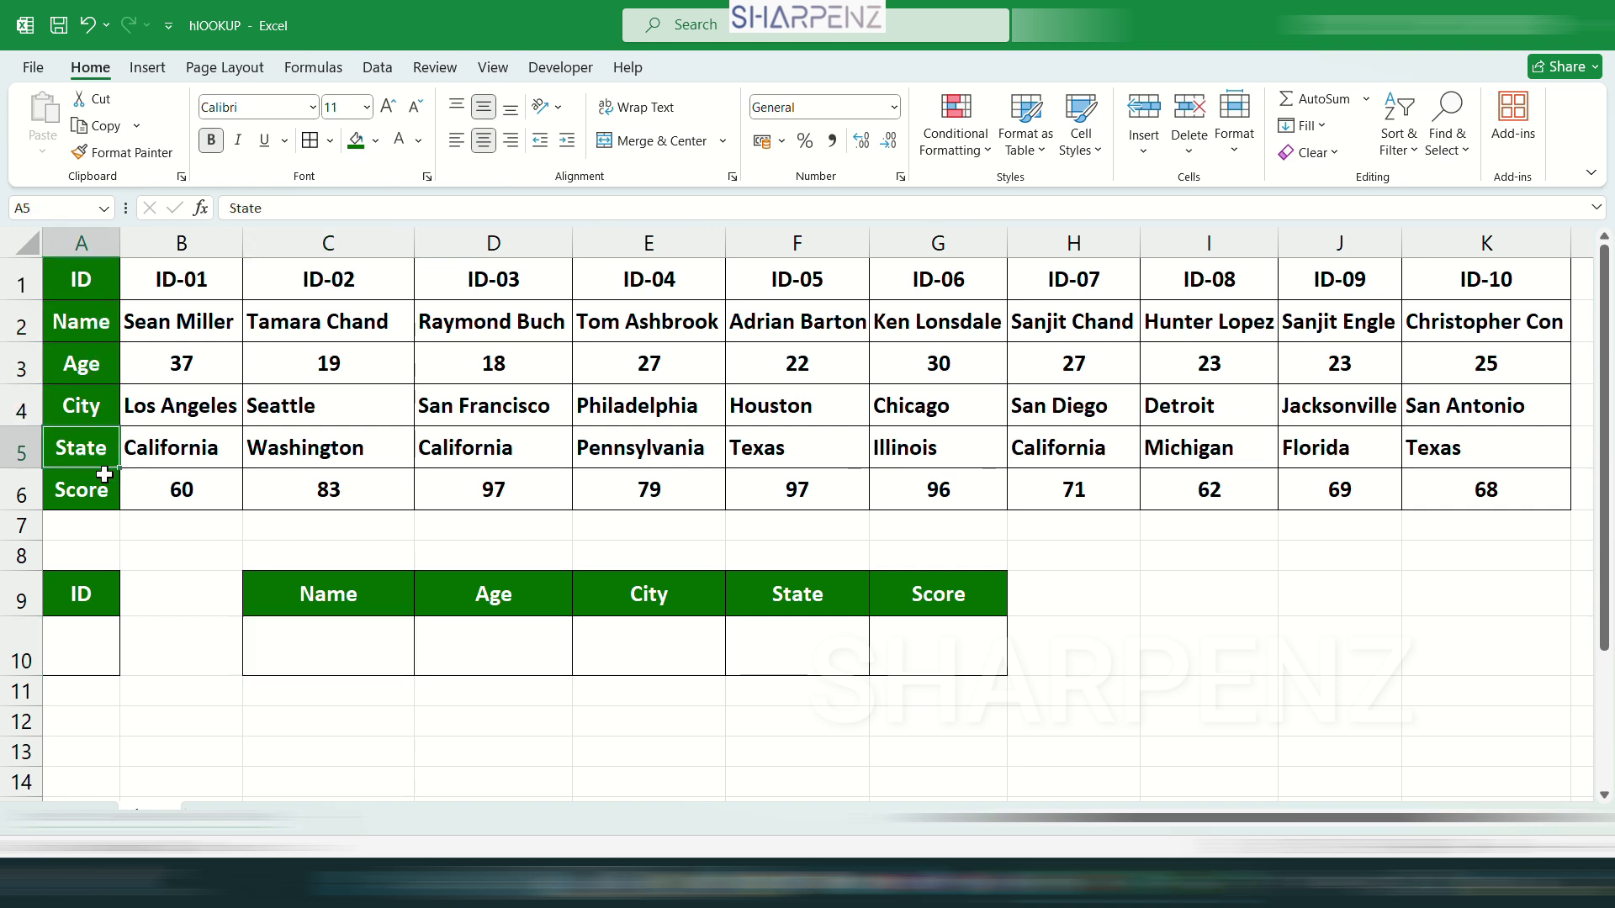
{"action": "left_click", "coordinate": [95, 492]}
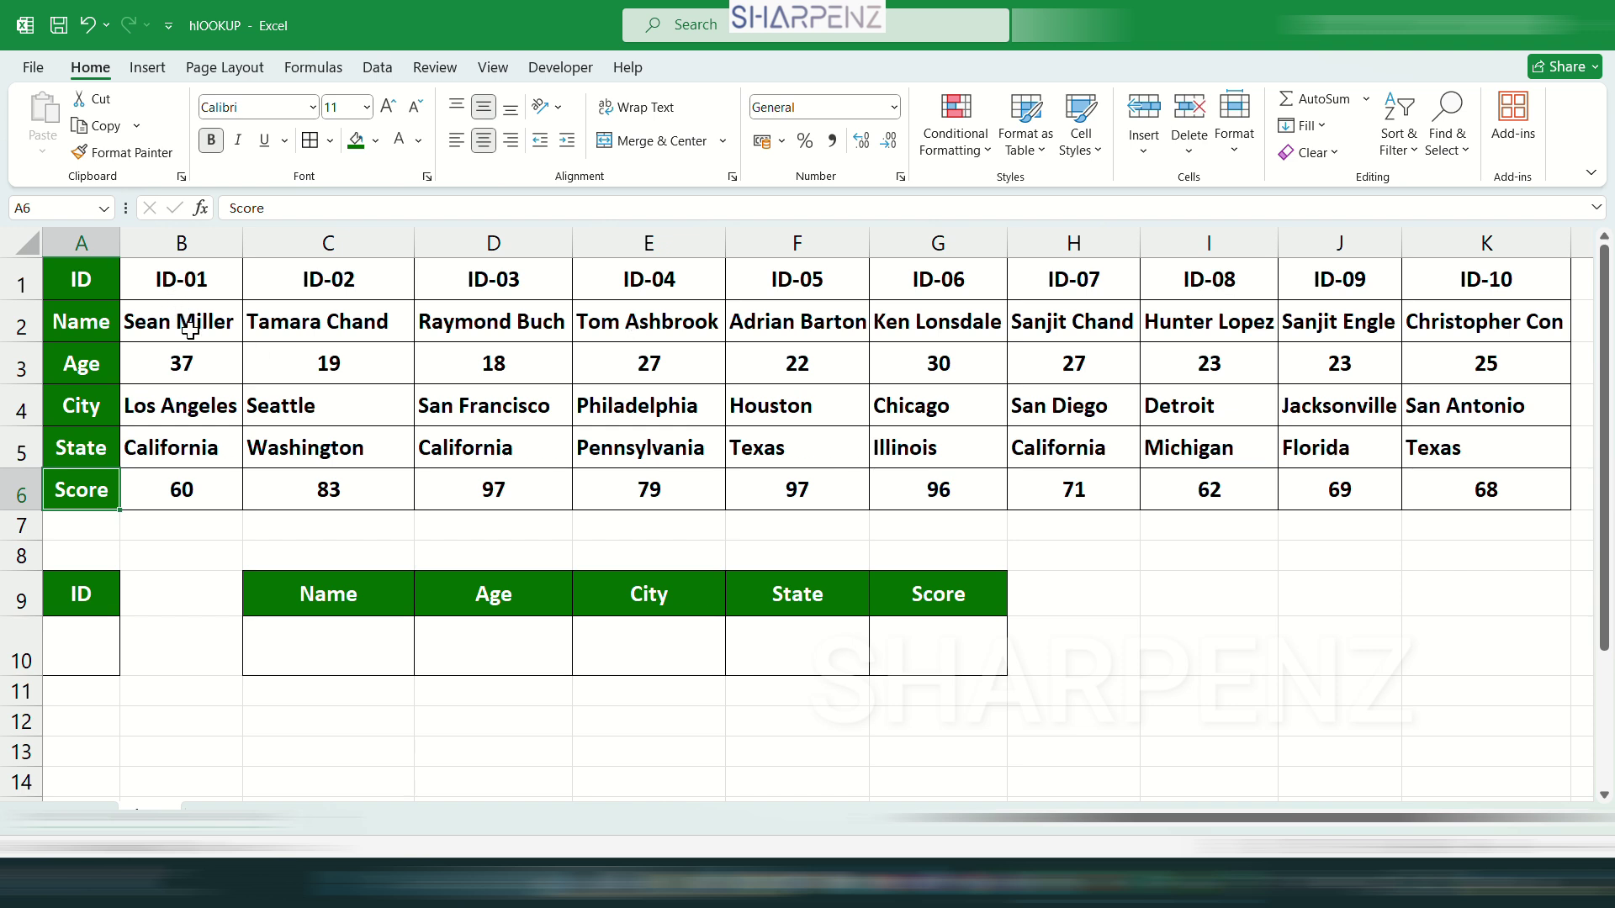
{"action": "left_click", "coordinate": [165, 309]}
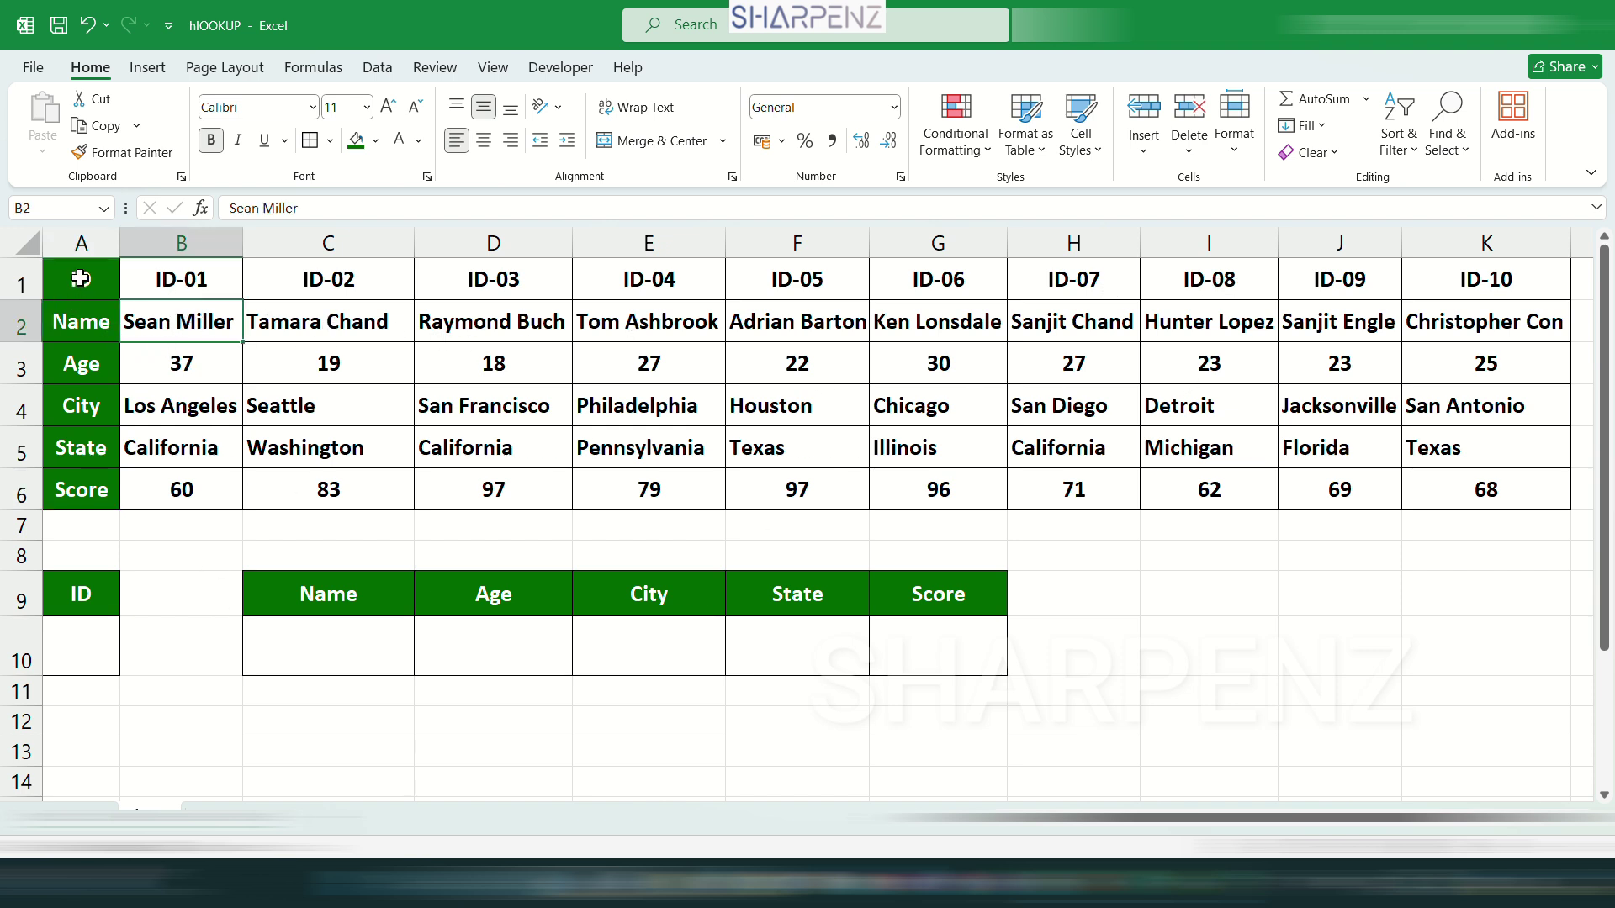
{"action": "left_click_drag", "start_coordinate": [81, 279], "coordinate": [77, 486]}
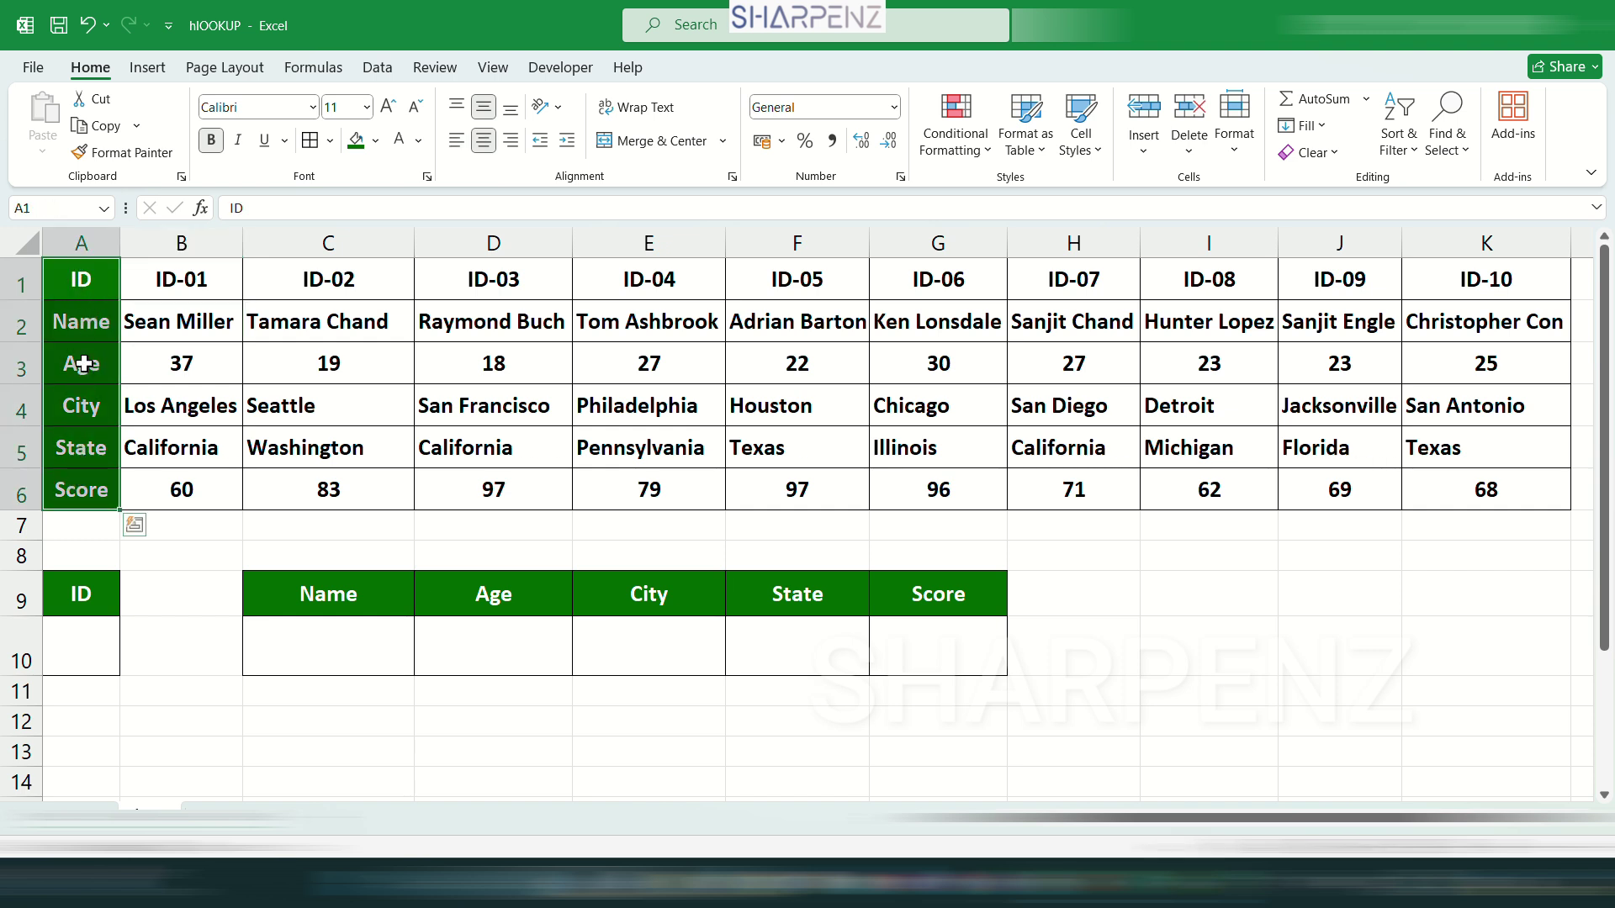
- Examine the source table's record columns and its full range A1:K6
{"action": "left_click", "coordinate": [183, 274]}
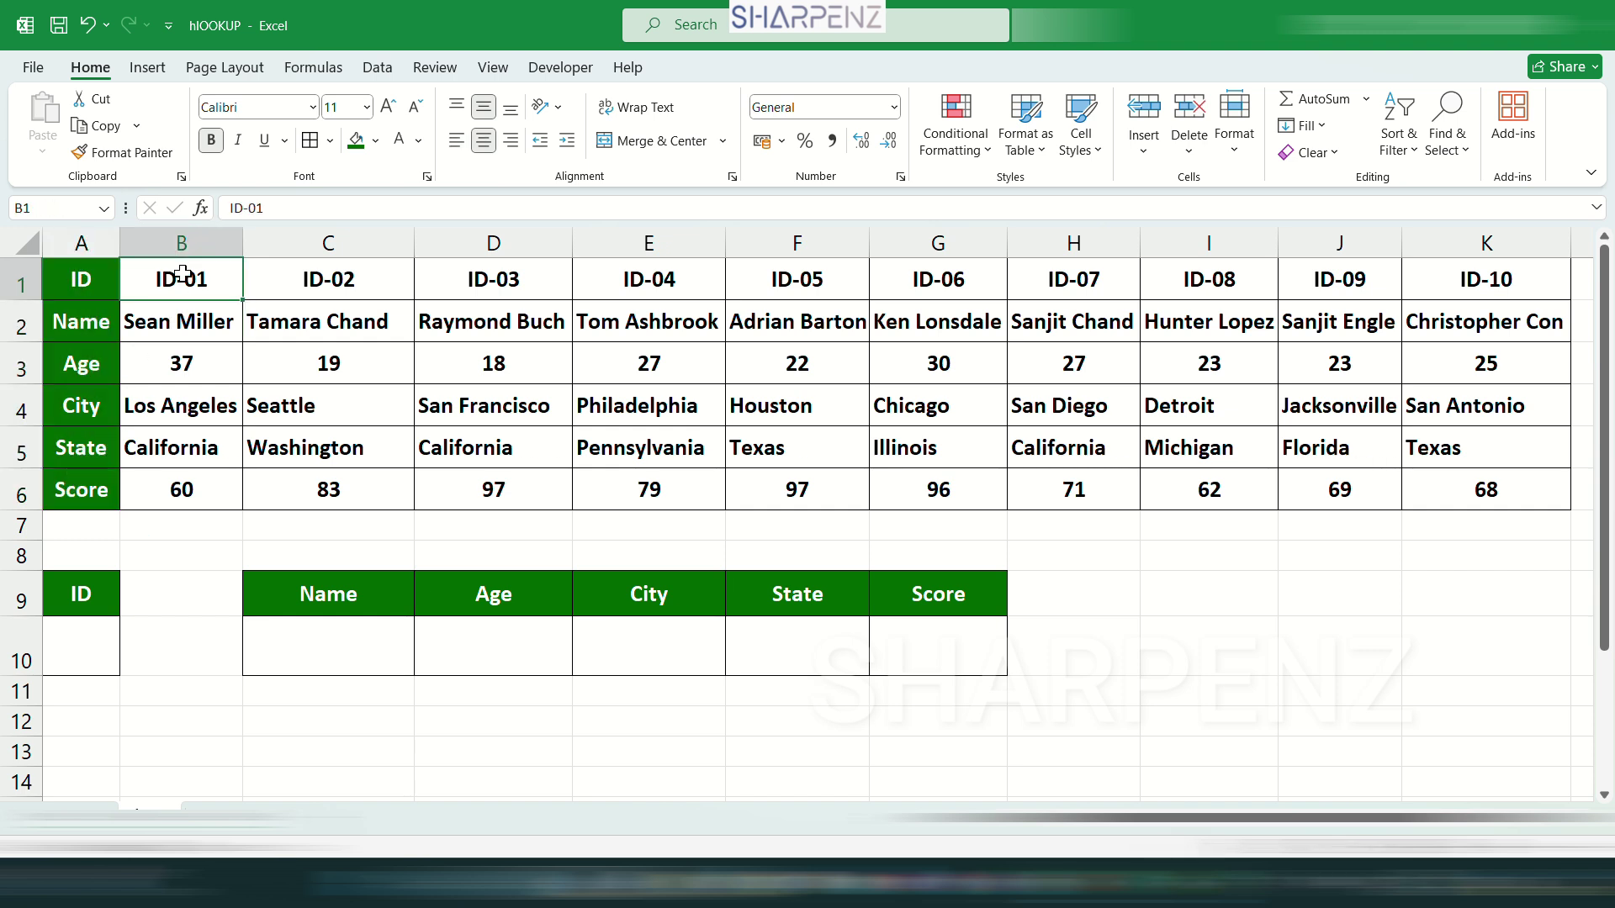
{"action": "left_click", "coordinate": [185, 243]}
{"action": "left_click", "coordinate": [332, 244]}
{"action": "left_click", "coordinate": [484, 245]}
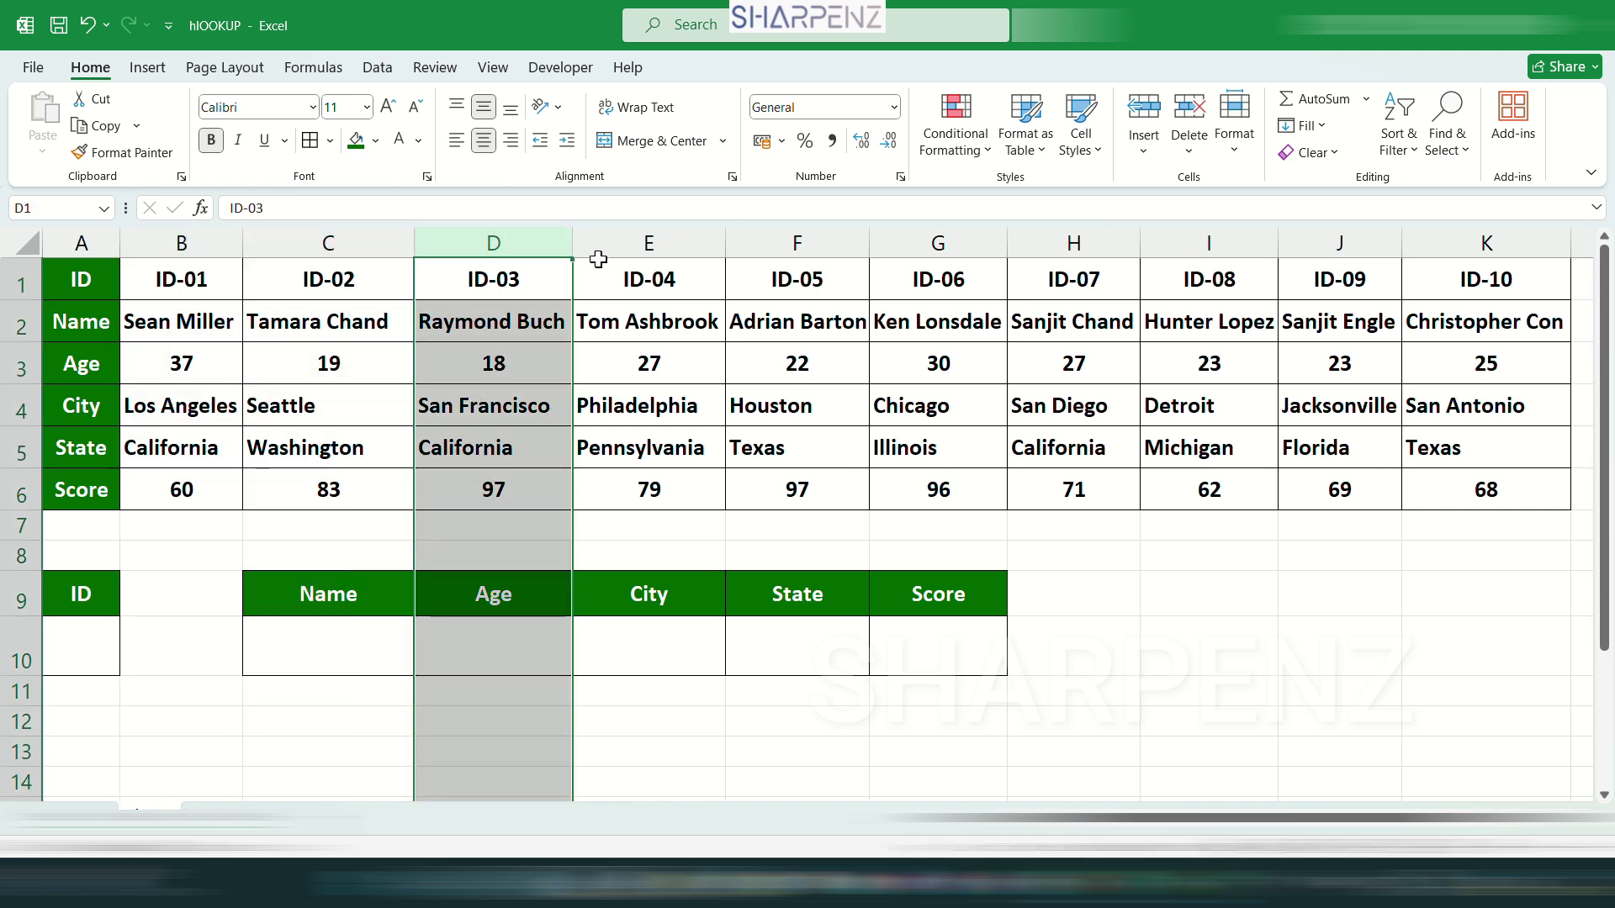
{"action": "left_click", "coordinate": [673, 247]}
{"action": "left_click", "coordinate": [831, 245]}
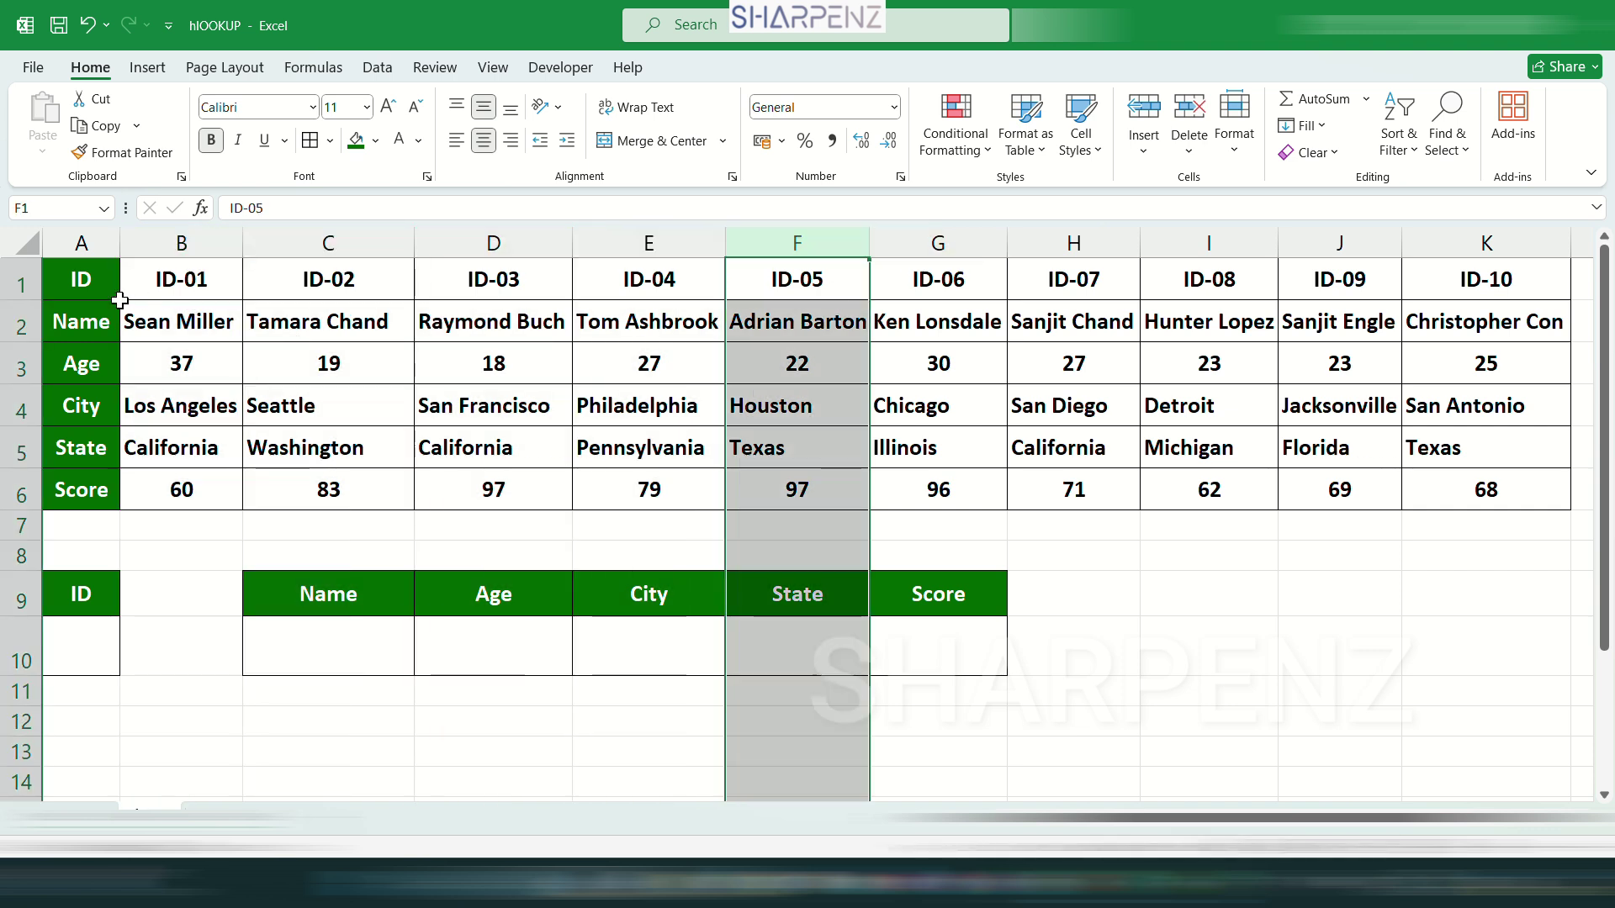
{"action": "left_click_drag", "start_coordinate": [101, 285], "coordinate": [1420, 477]}
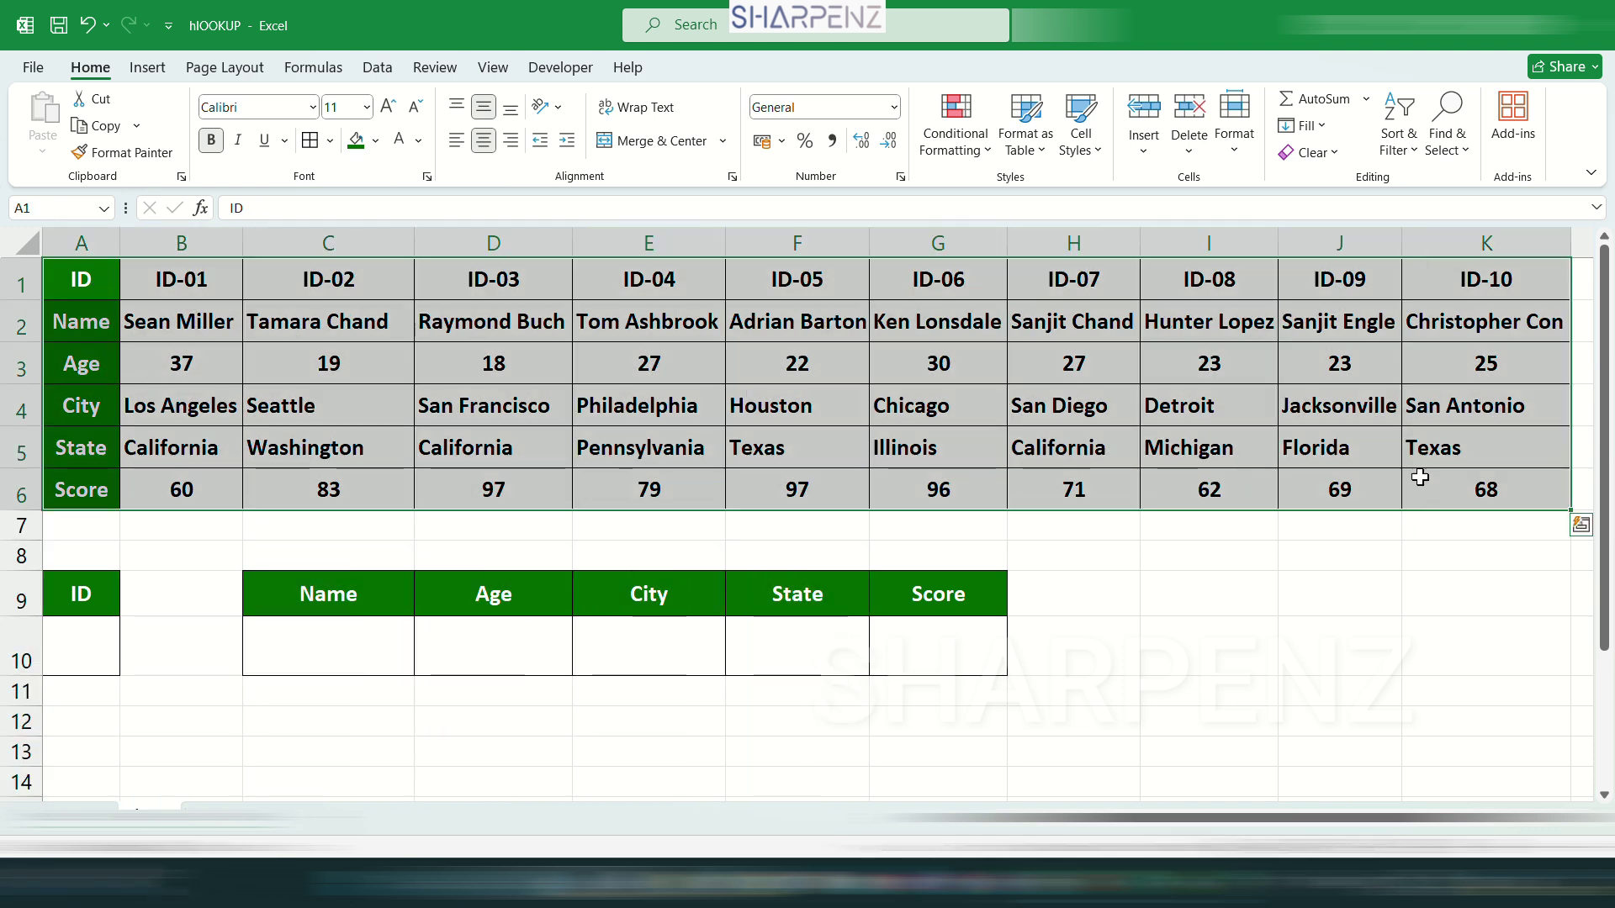
{"action": "left_click_drag", "start_coordinate": [84, 280], "coordinate": [1485, 494]}
{"action": "left_click", "coordinate": [730, 412]}
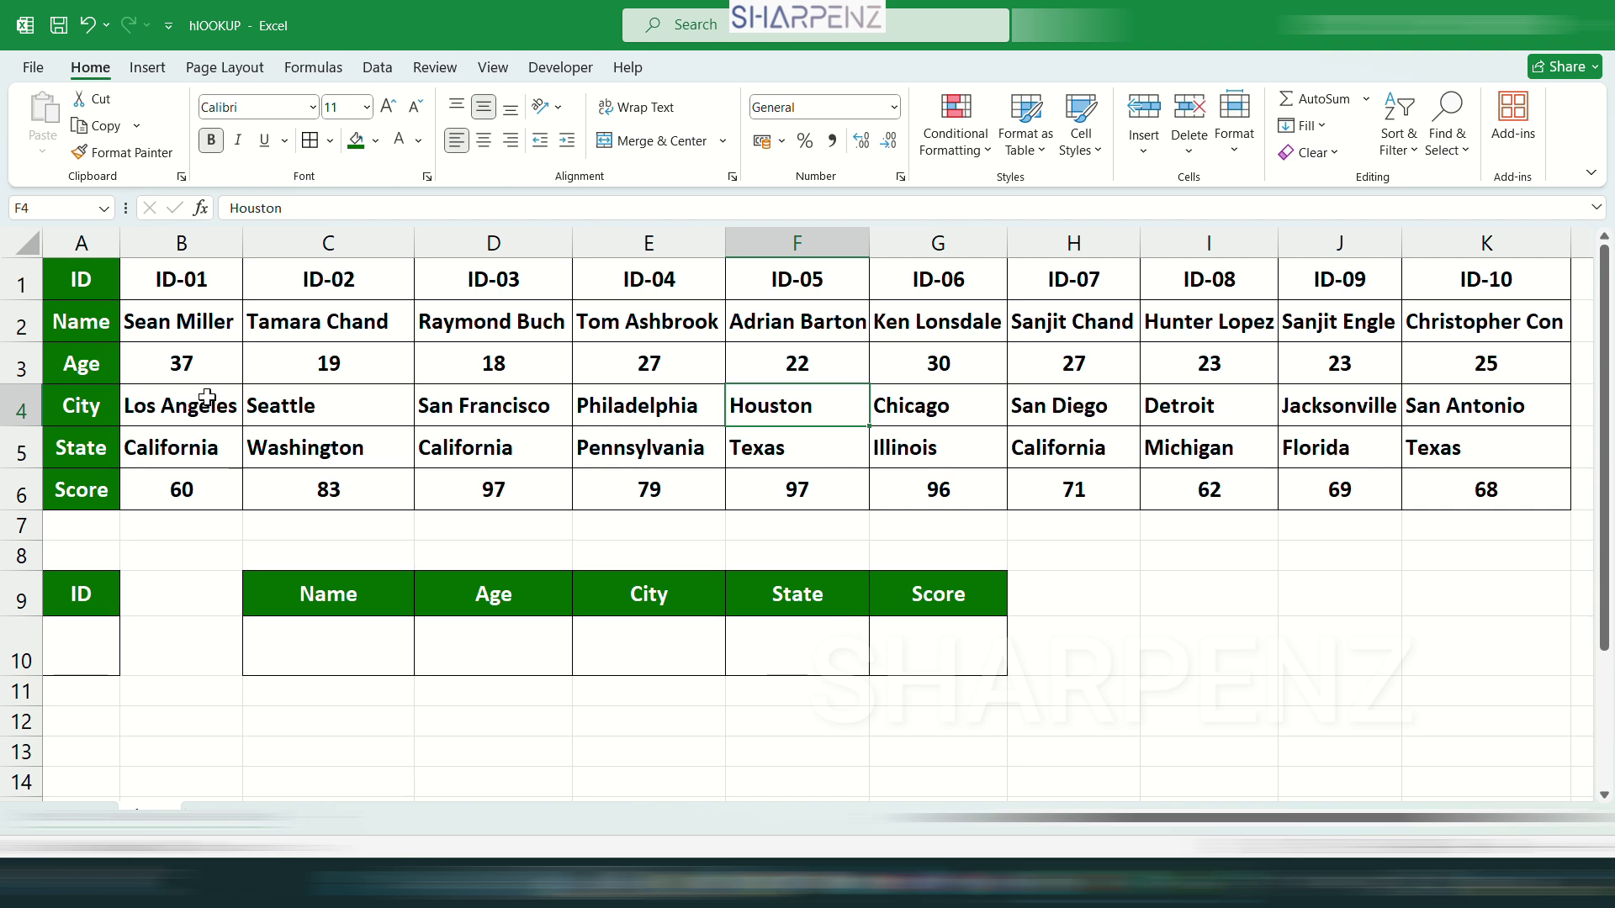
- Begin an HLOOKUP formula in C10 with A10 as lookup value and the absolute range $A$1:$K$6 as table array
{"action": "left_click", "coordinate": [359, 679]}
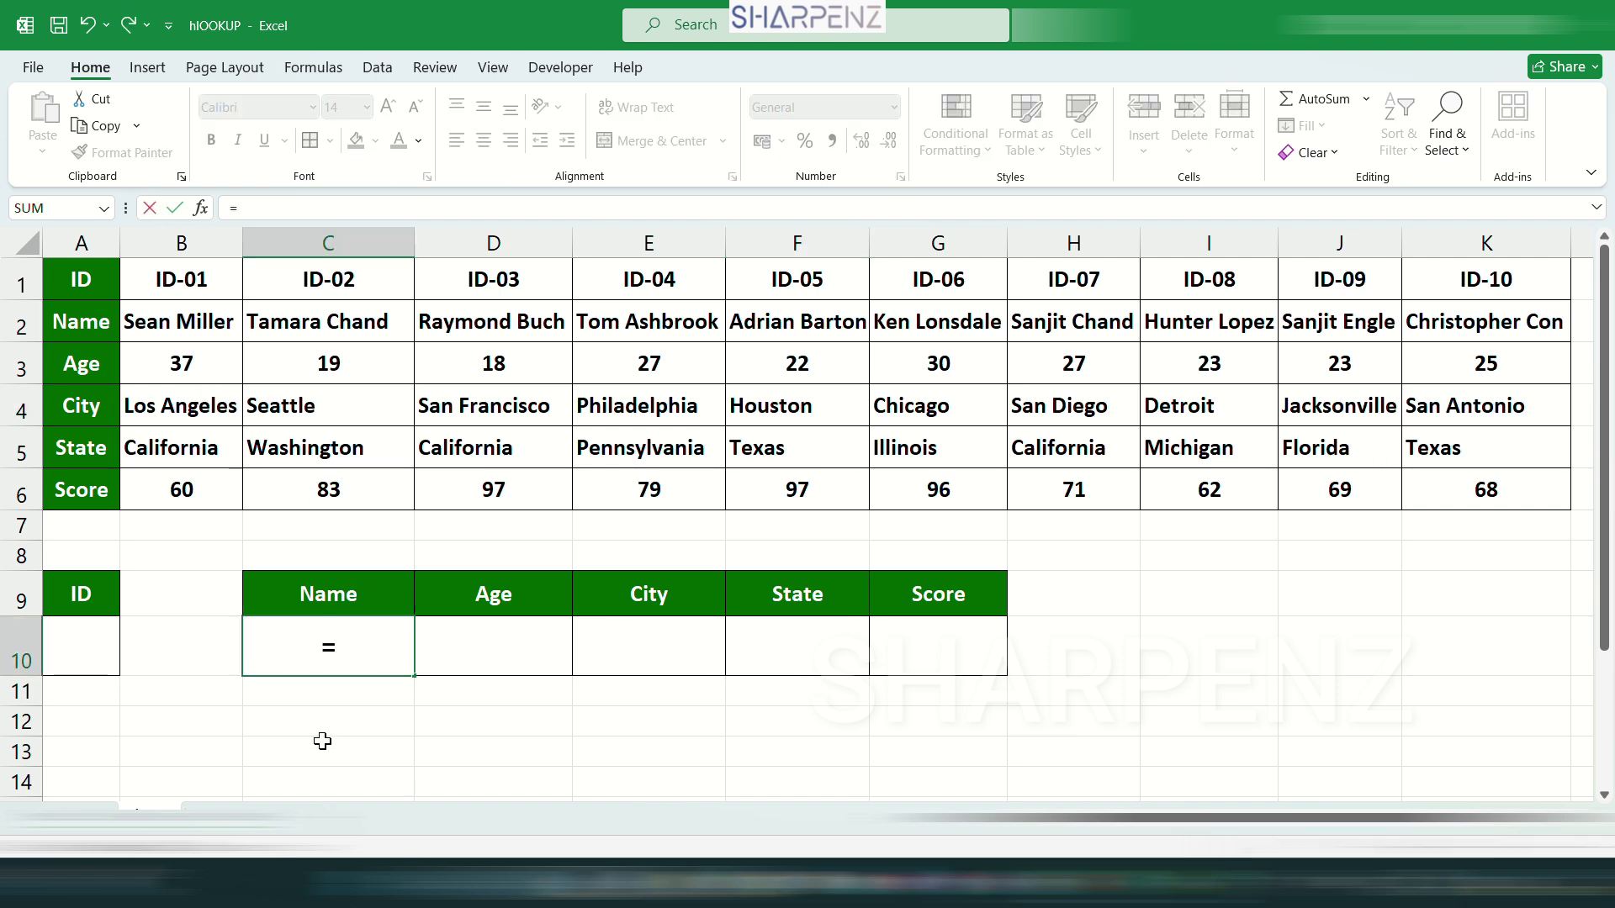
{"action": "type", "text": "=hloo"}
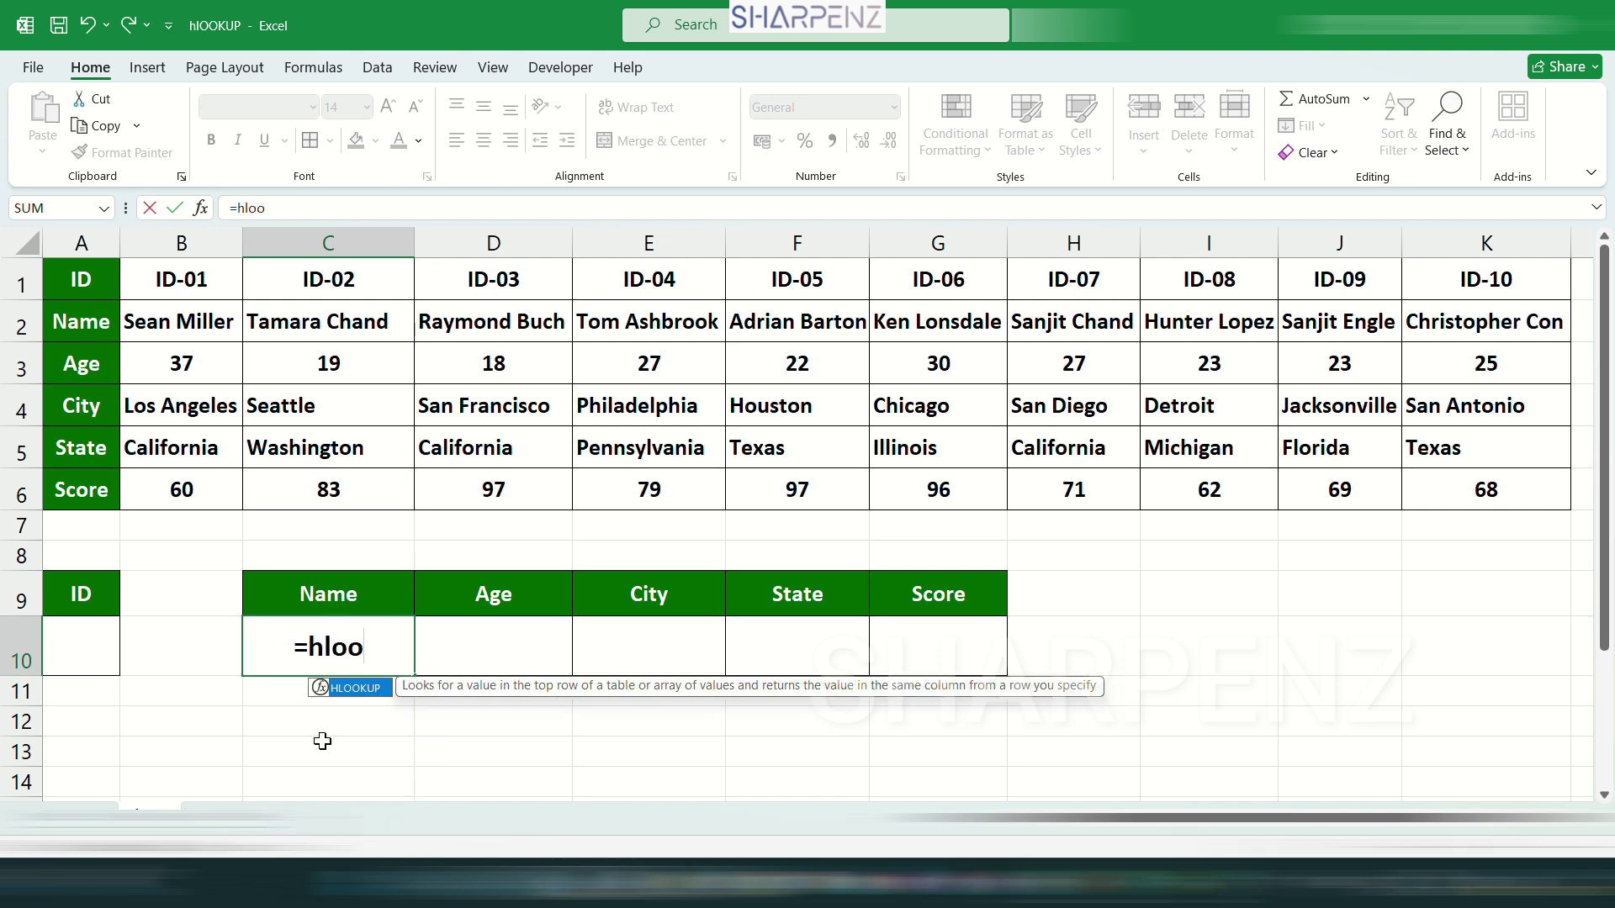
{"action": "key", "text": "Tab"}
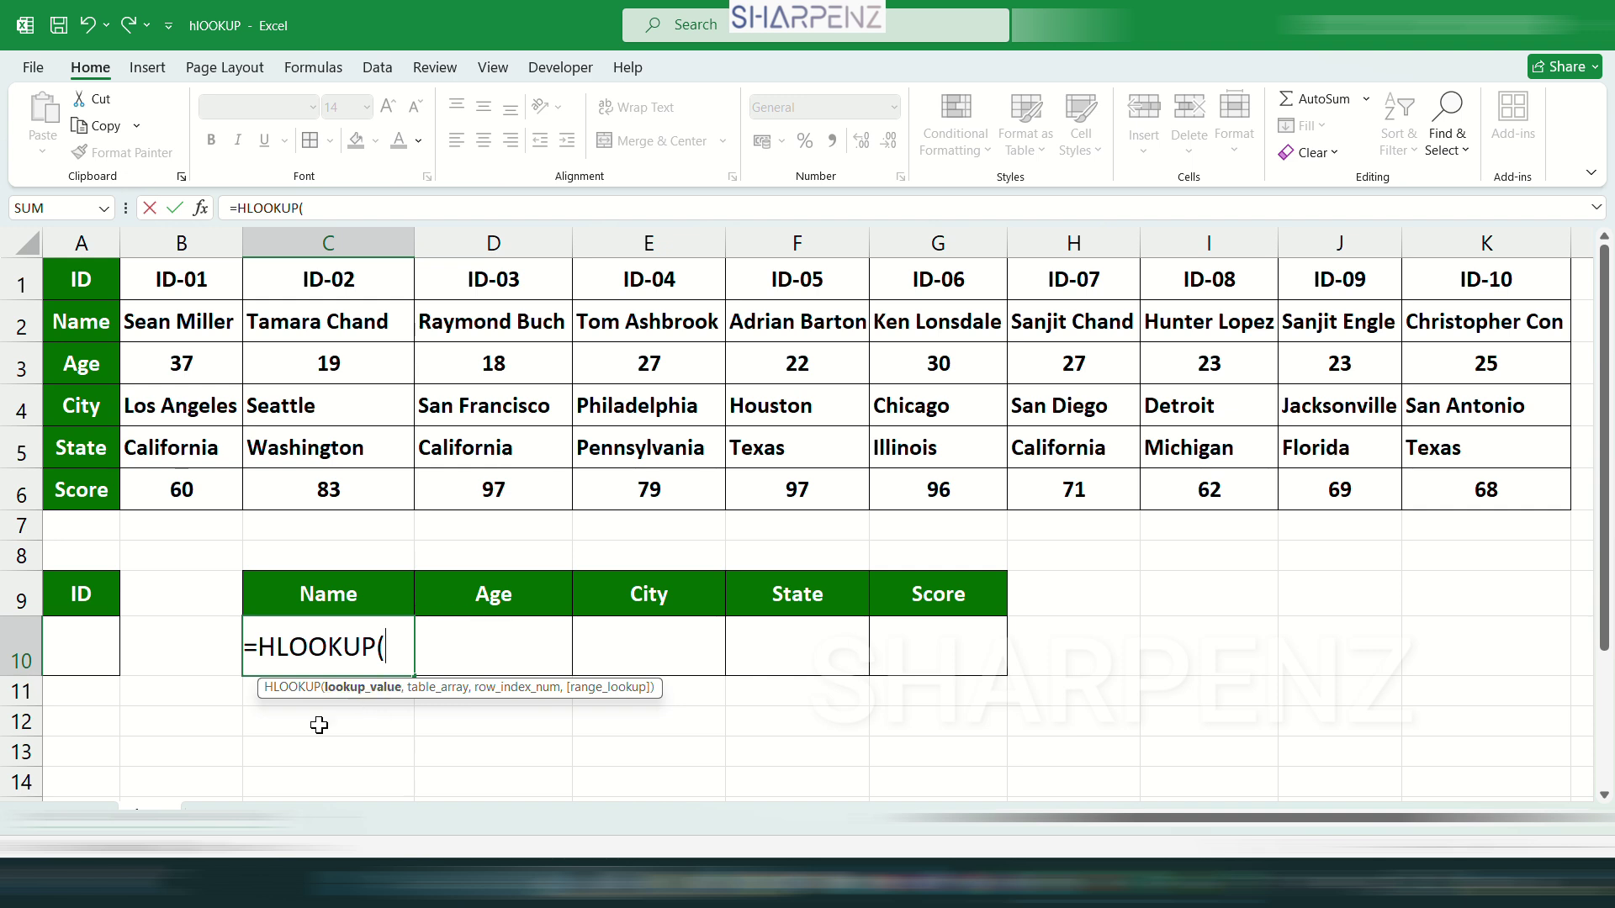
{"action": "left_click", "coordinate": [84, 641]}
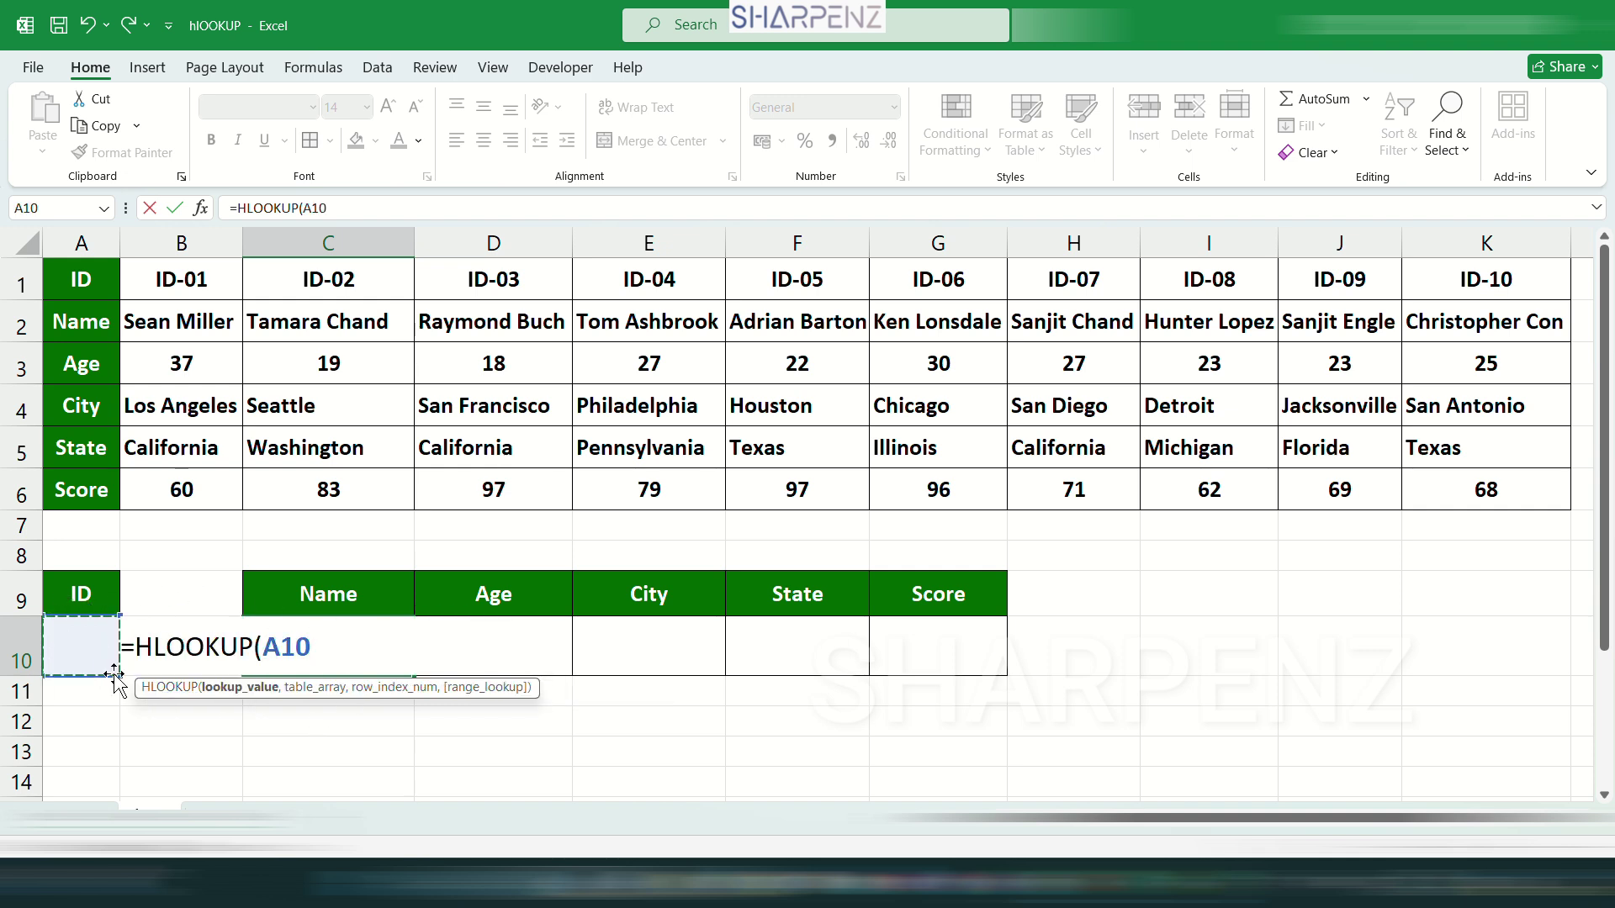
{"action": "type", "text": ","}
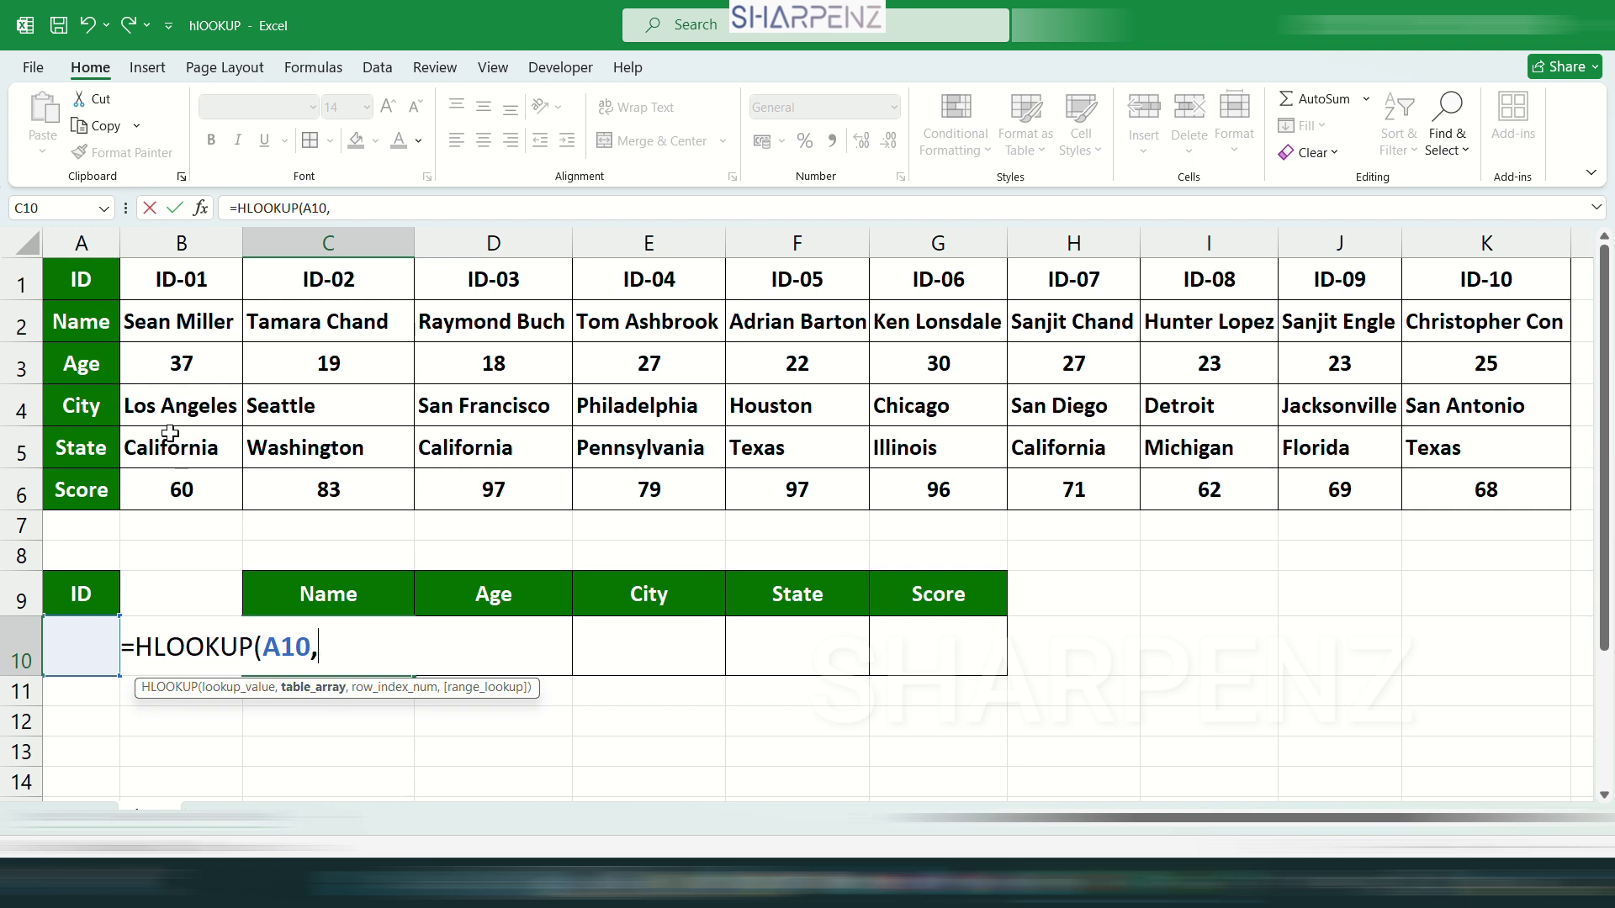
{"action": "left_click_drag", "start_coordinate": [91, 280], "coordinate": [1459, 491]}
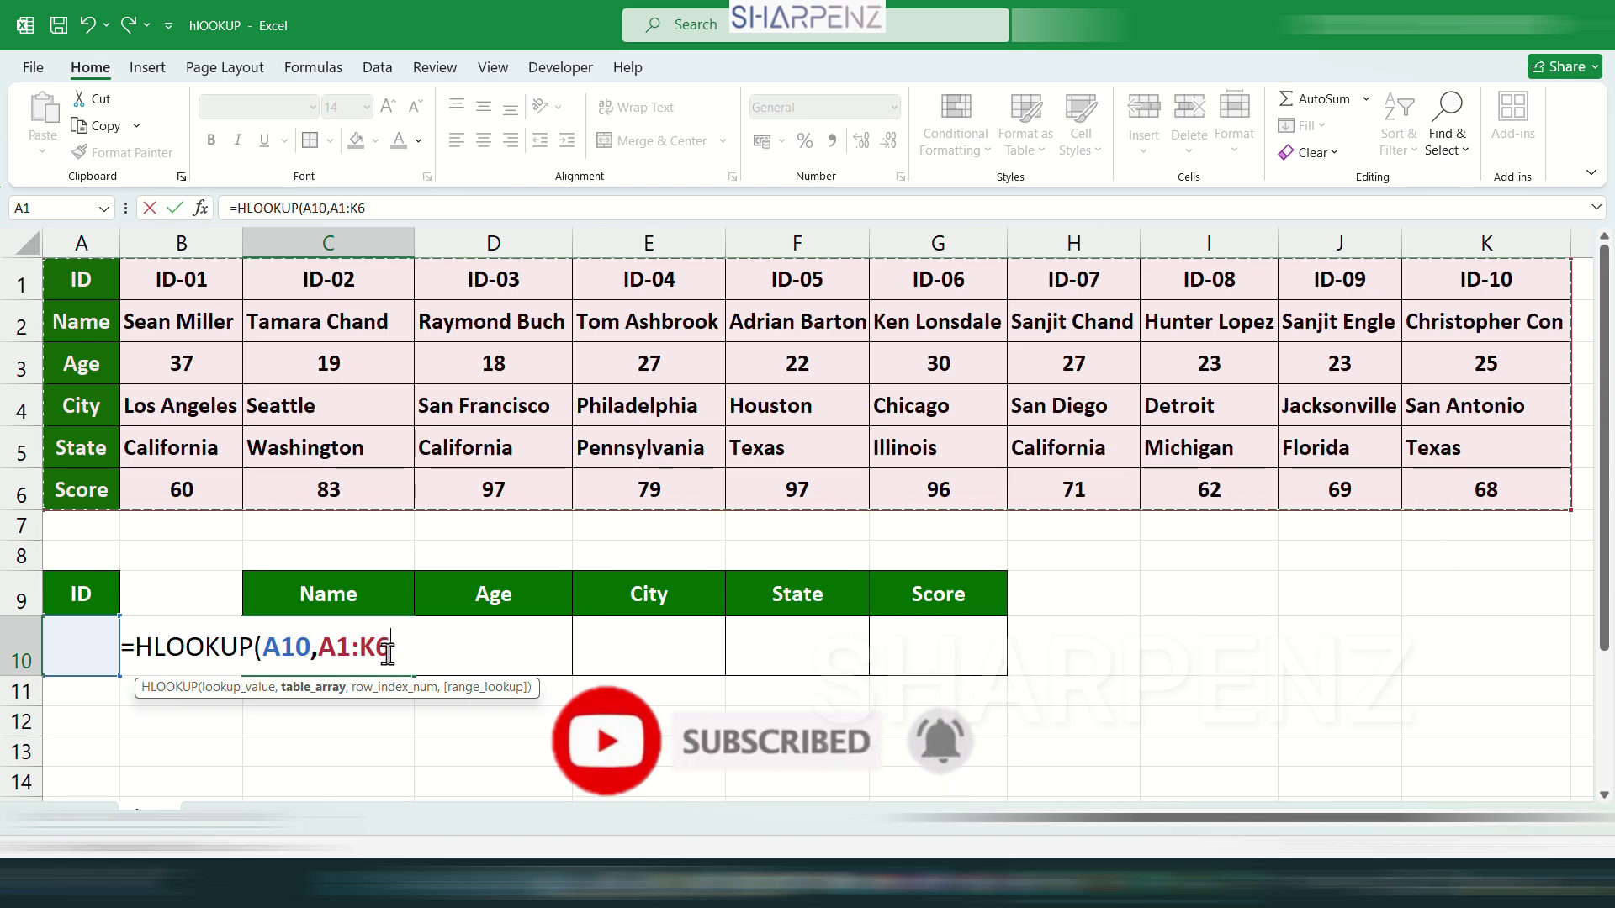
{"action": "key", "text": "F4"}
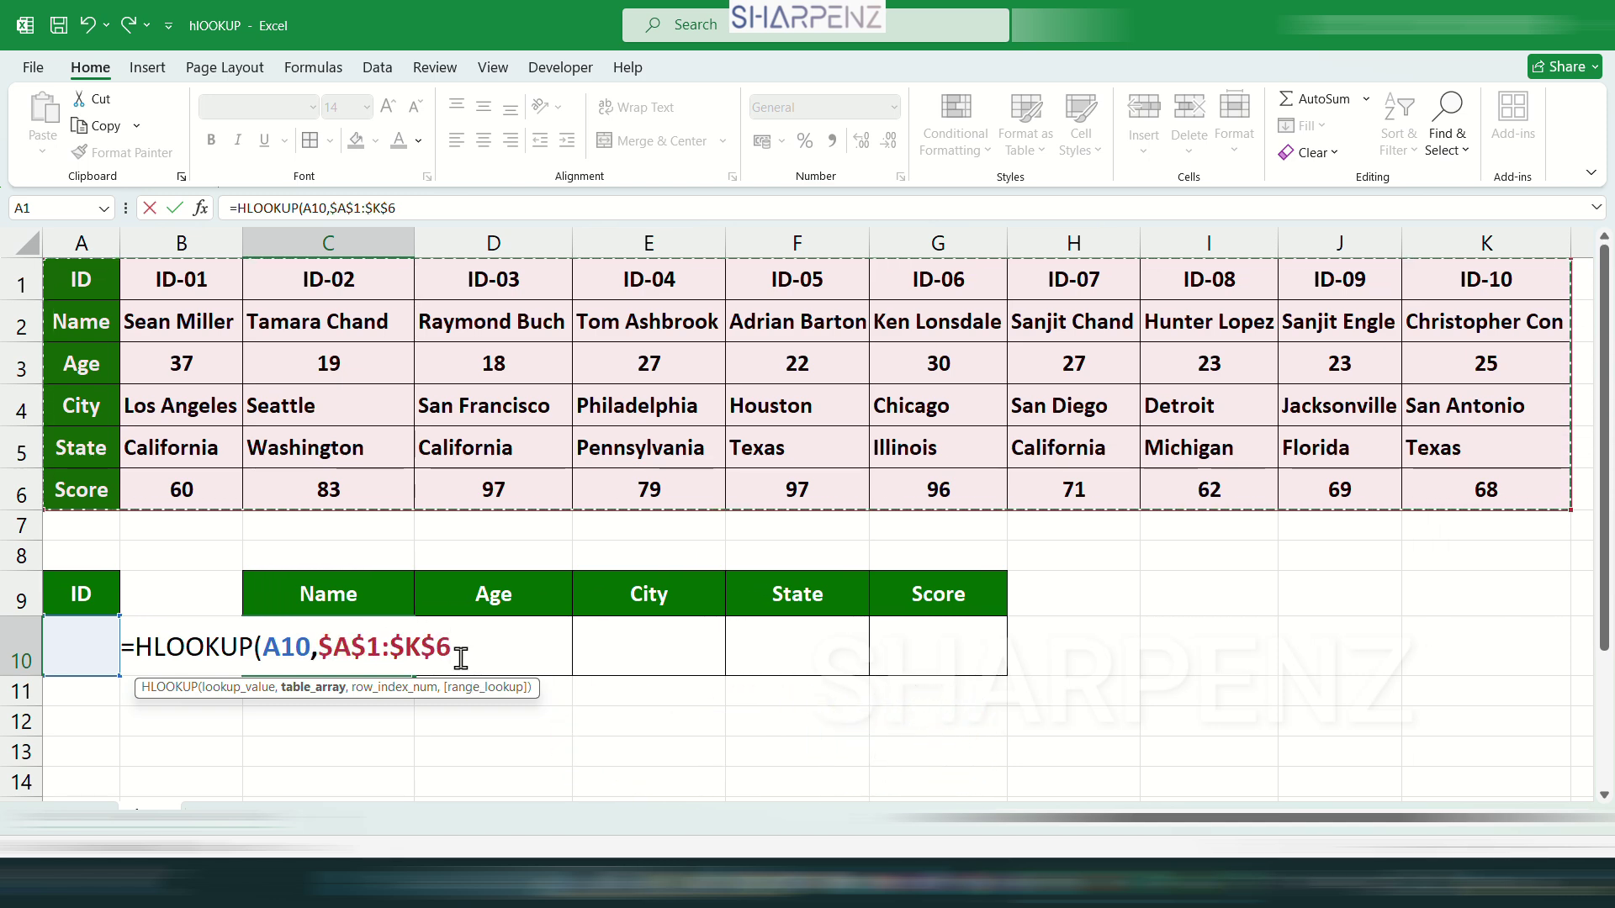
{"action": "type", "text": ","}
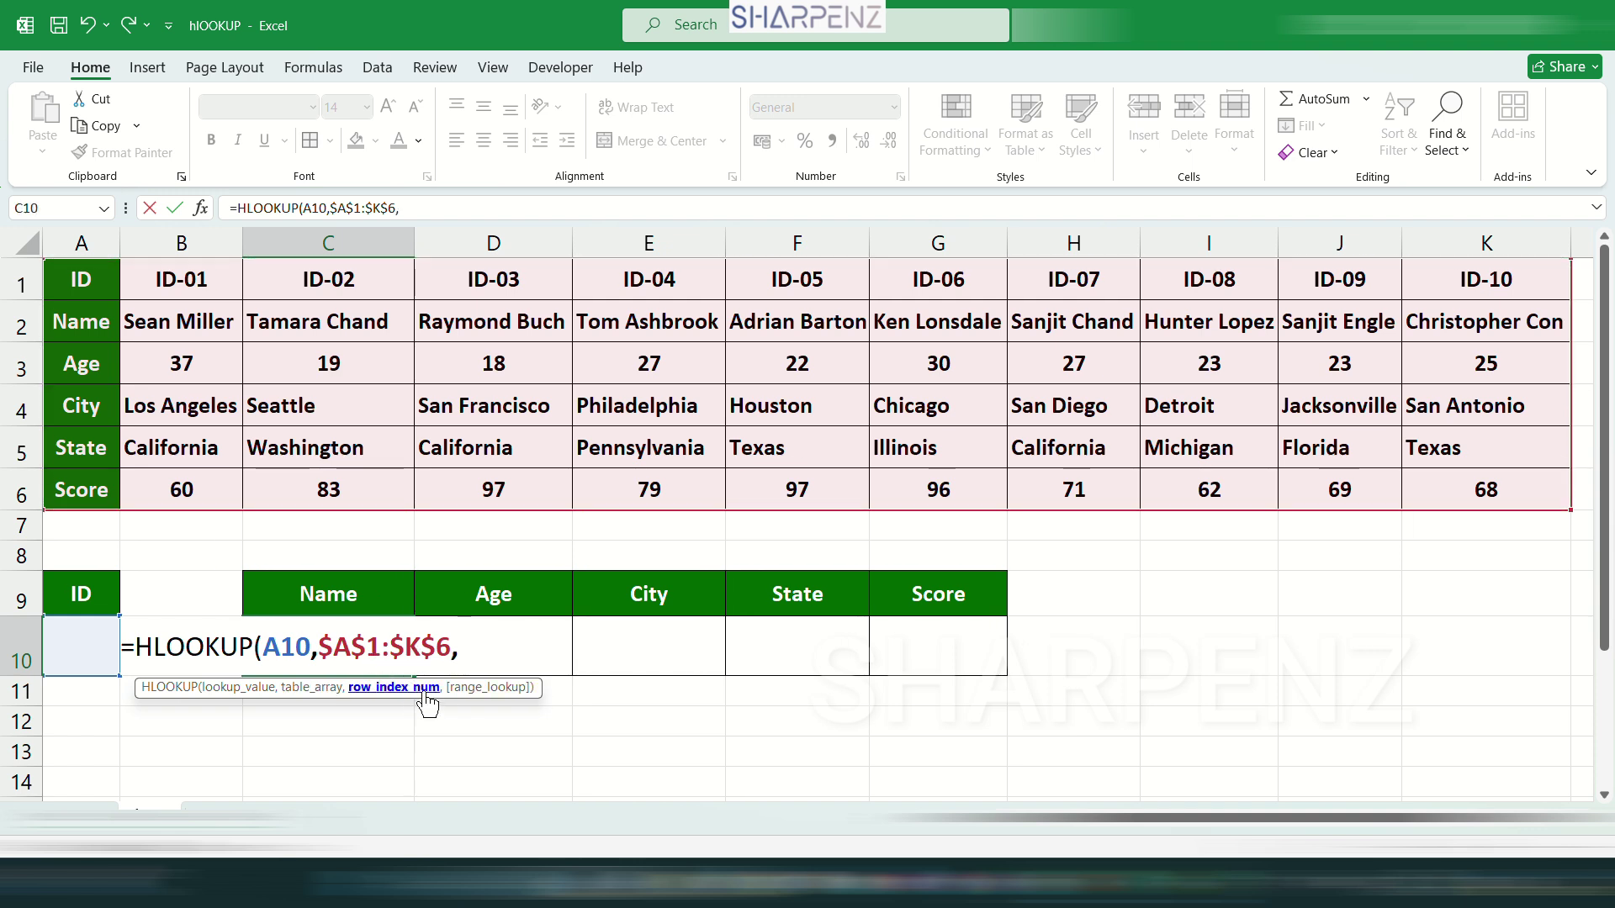
- Complete the C10 HLOOKUP formula with row index 2 and range lookup 0 for an exact match
{"action": "left_click", "coordinate": [34, 276]}
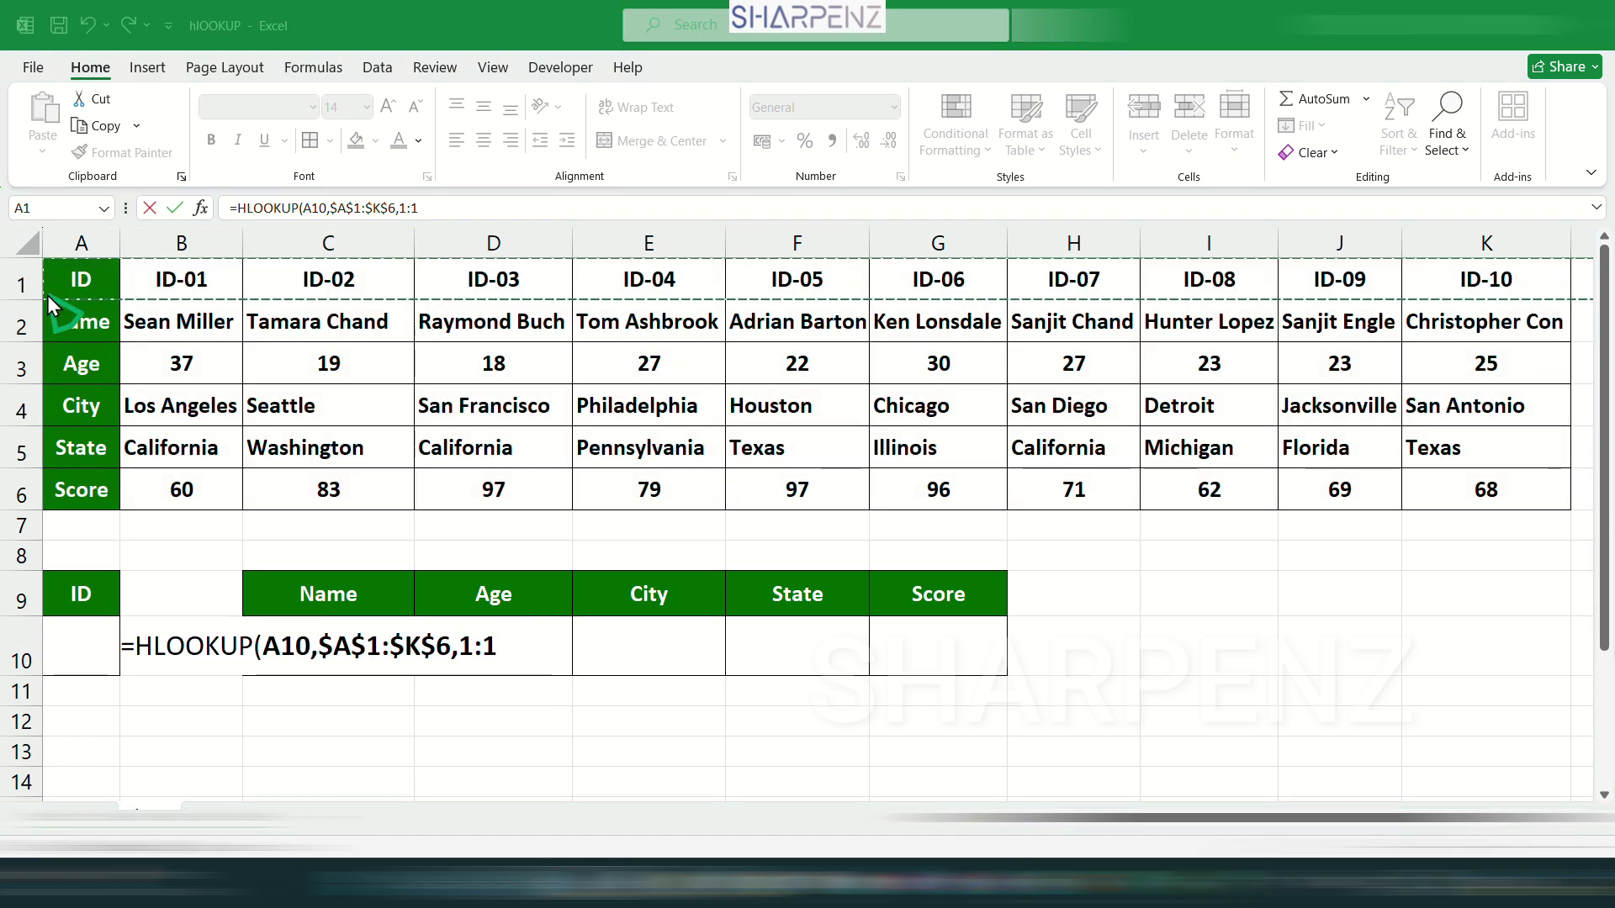
{"action": "left_click", "coordinate": [66, 317]}
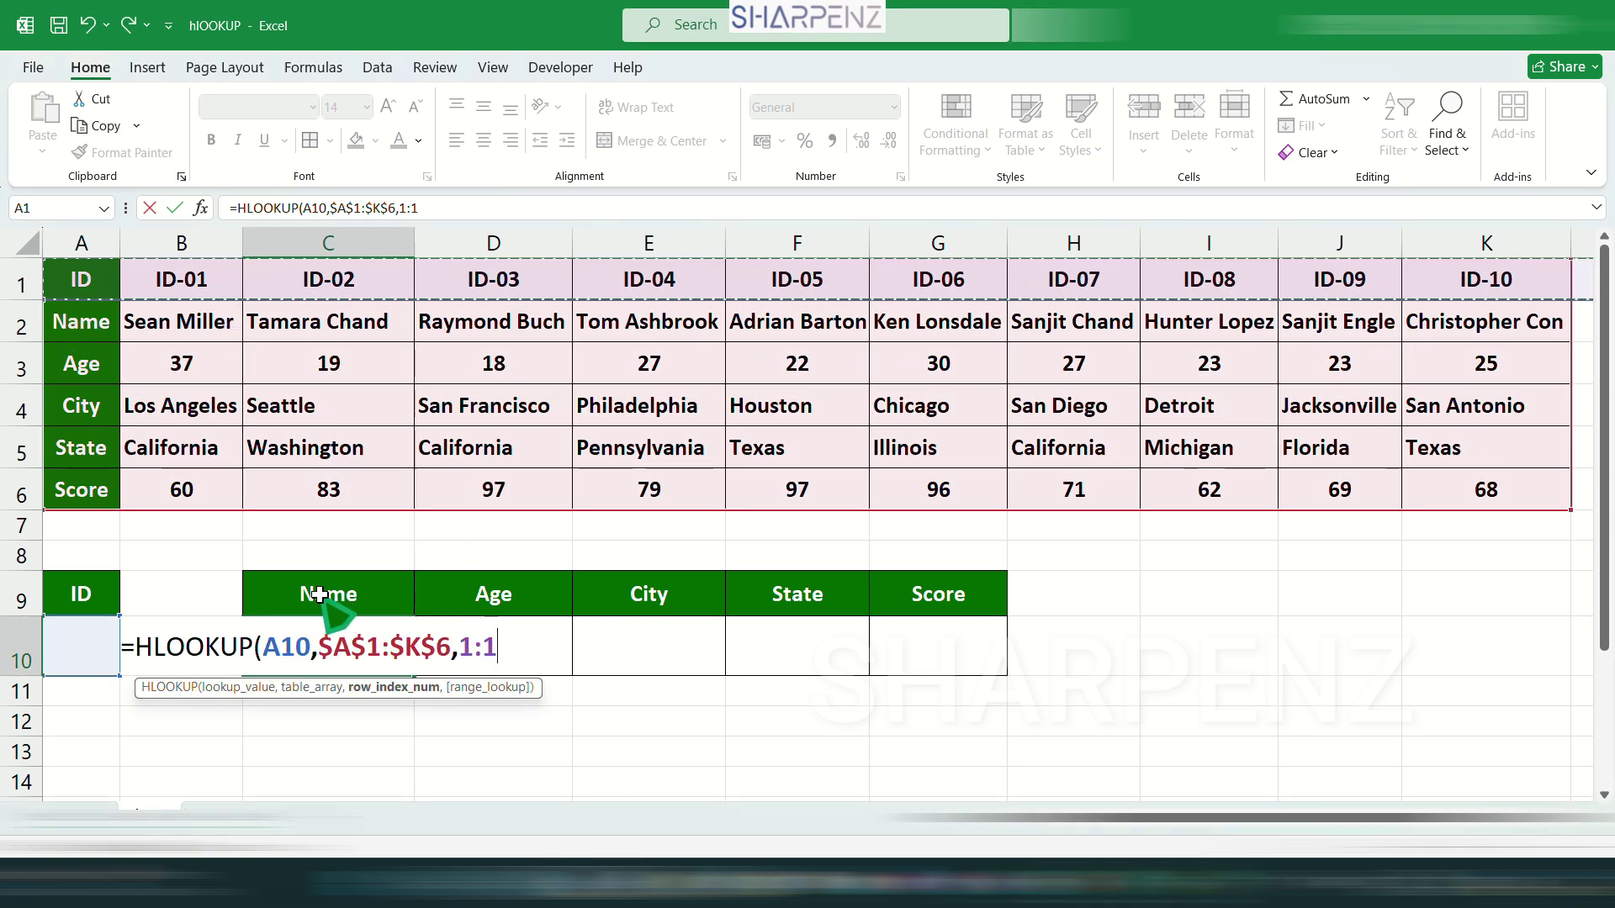
{"action": "left_click", "coordinate": [22, 326]}
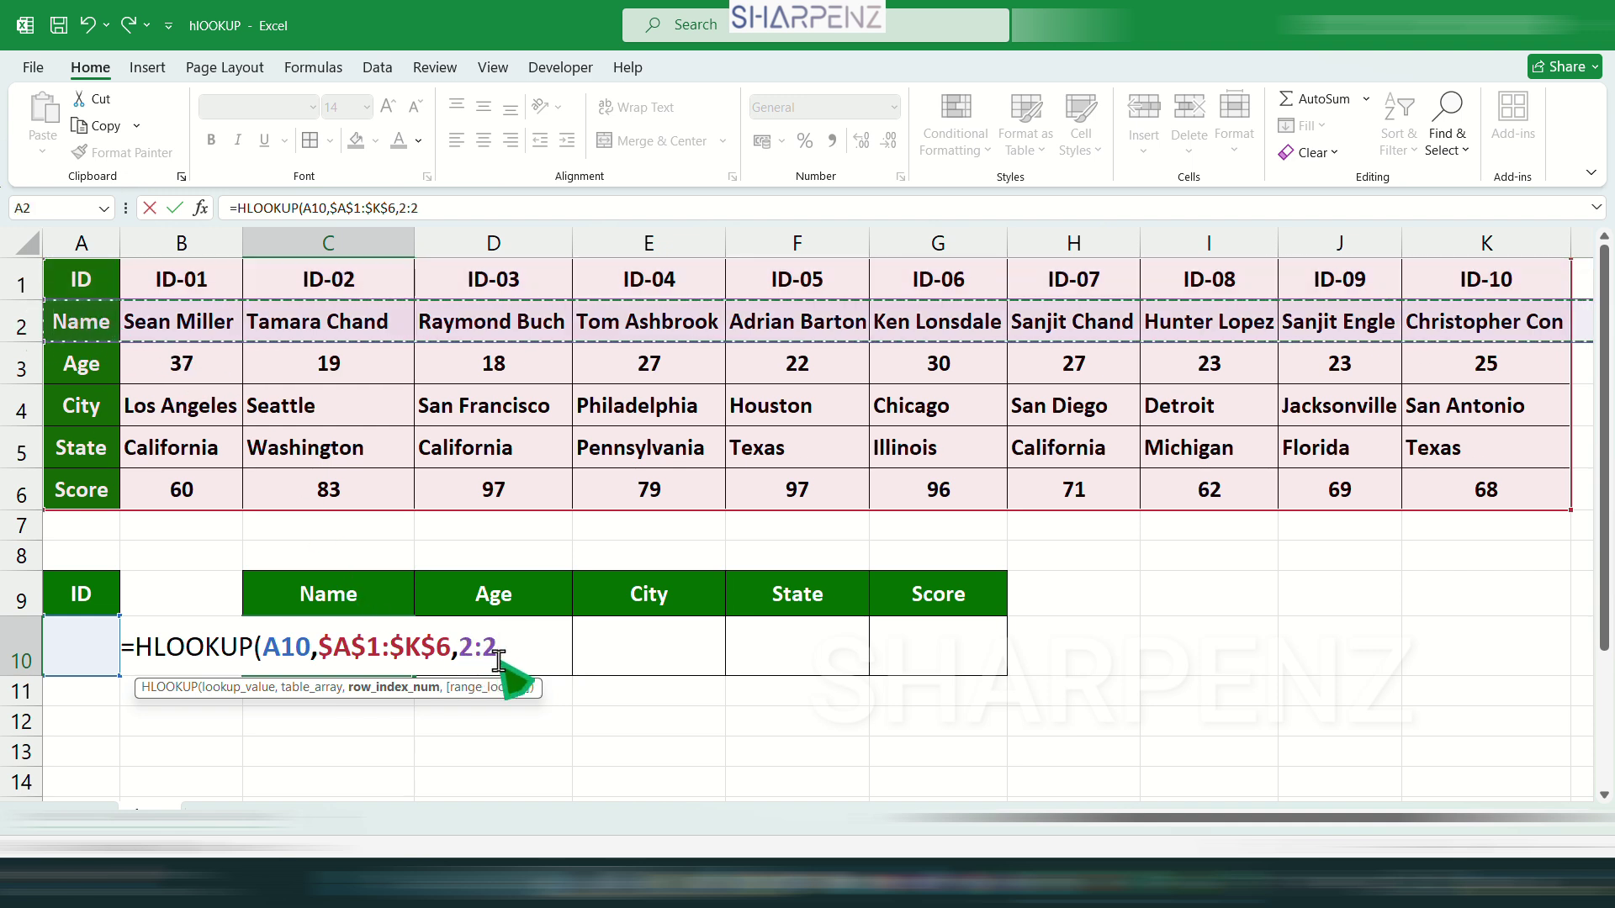
{"action": "key", "text": "BackSpace"}
{"action": "key", "text": "BackSpace"}
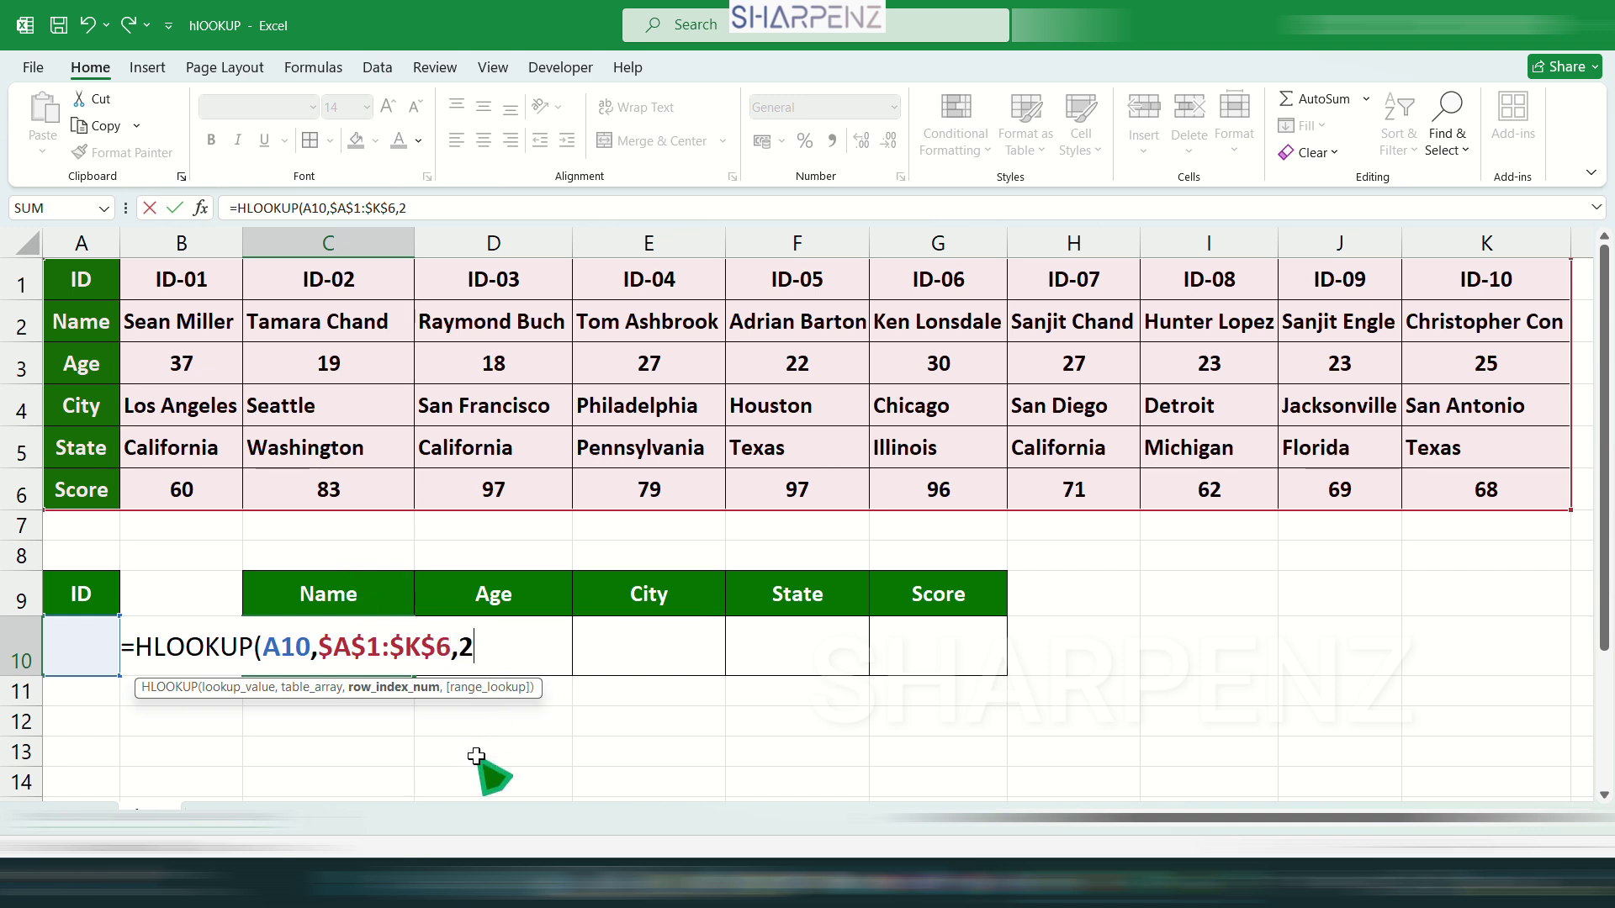
{"action": "type", "text": ",0"}
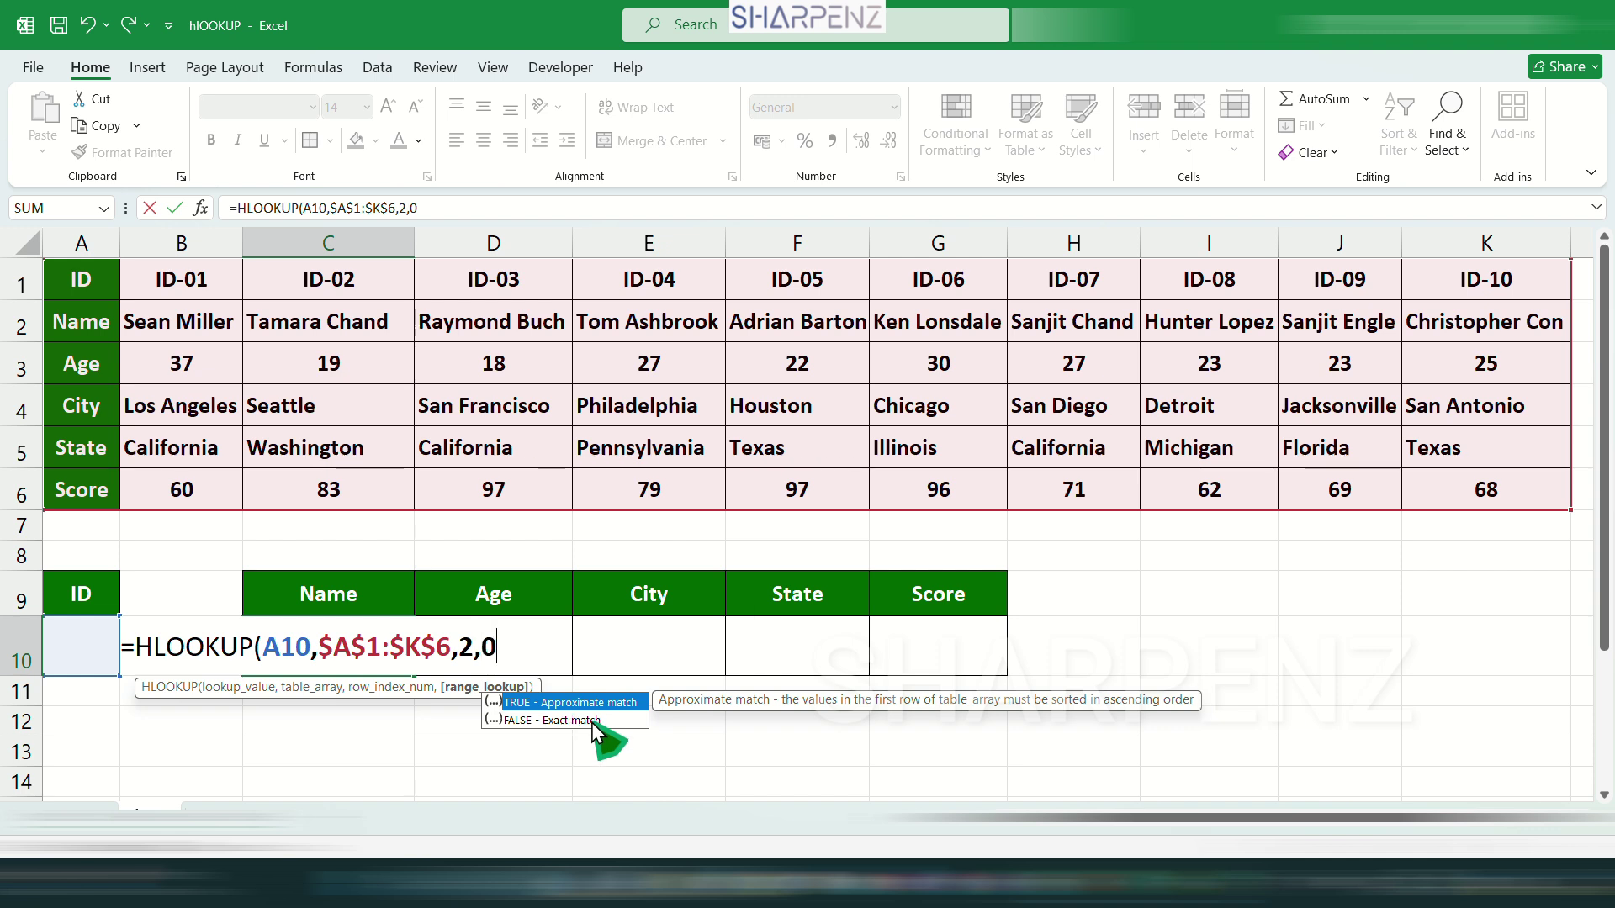
{"action": "type", "text": ")"}
{"action": "key", "text": "Return"}
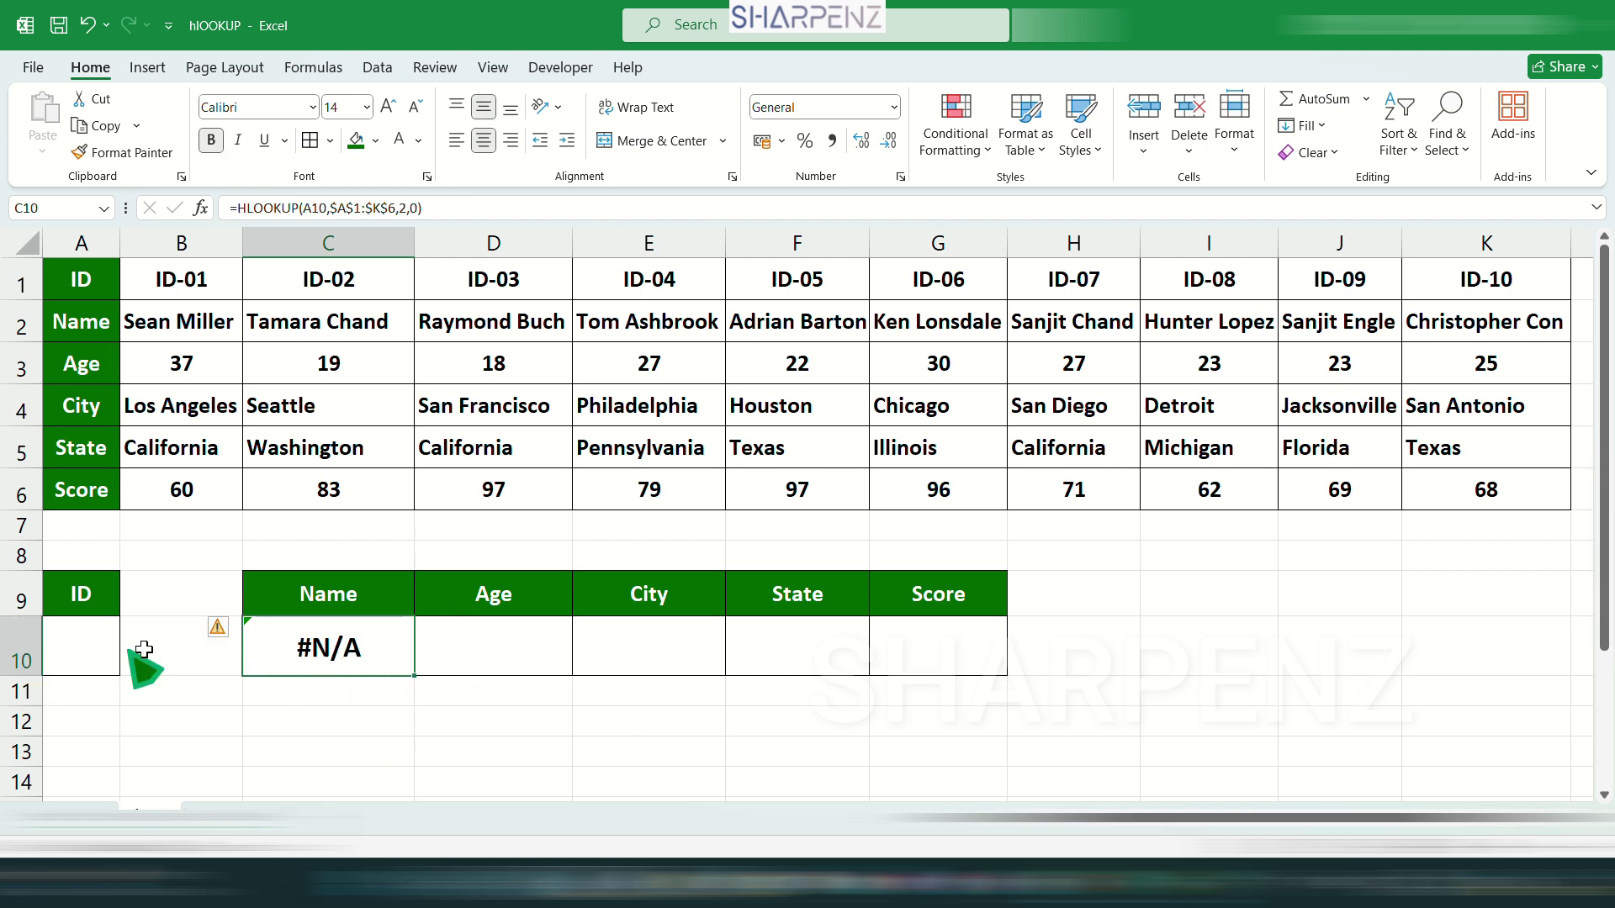
- Enter ID-01 as the lookup ID in A10 and compare the returned name with the source table
{"action": "left_click", "coordinate": [64, 637]}
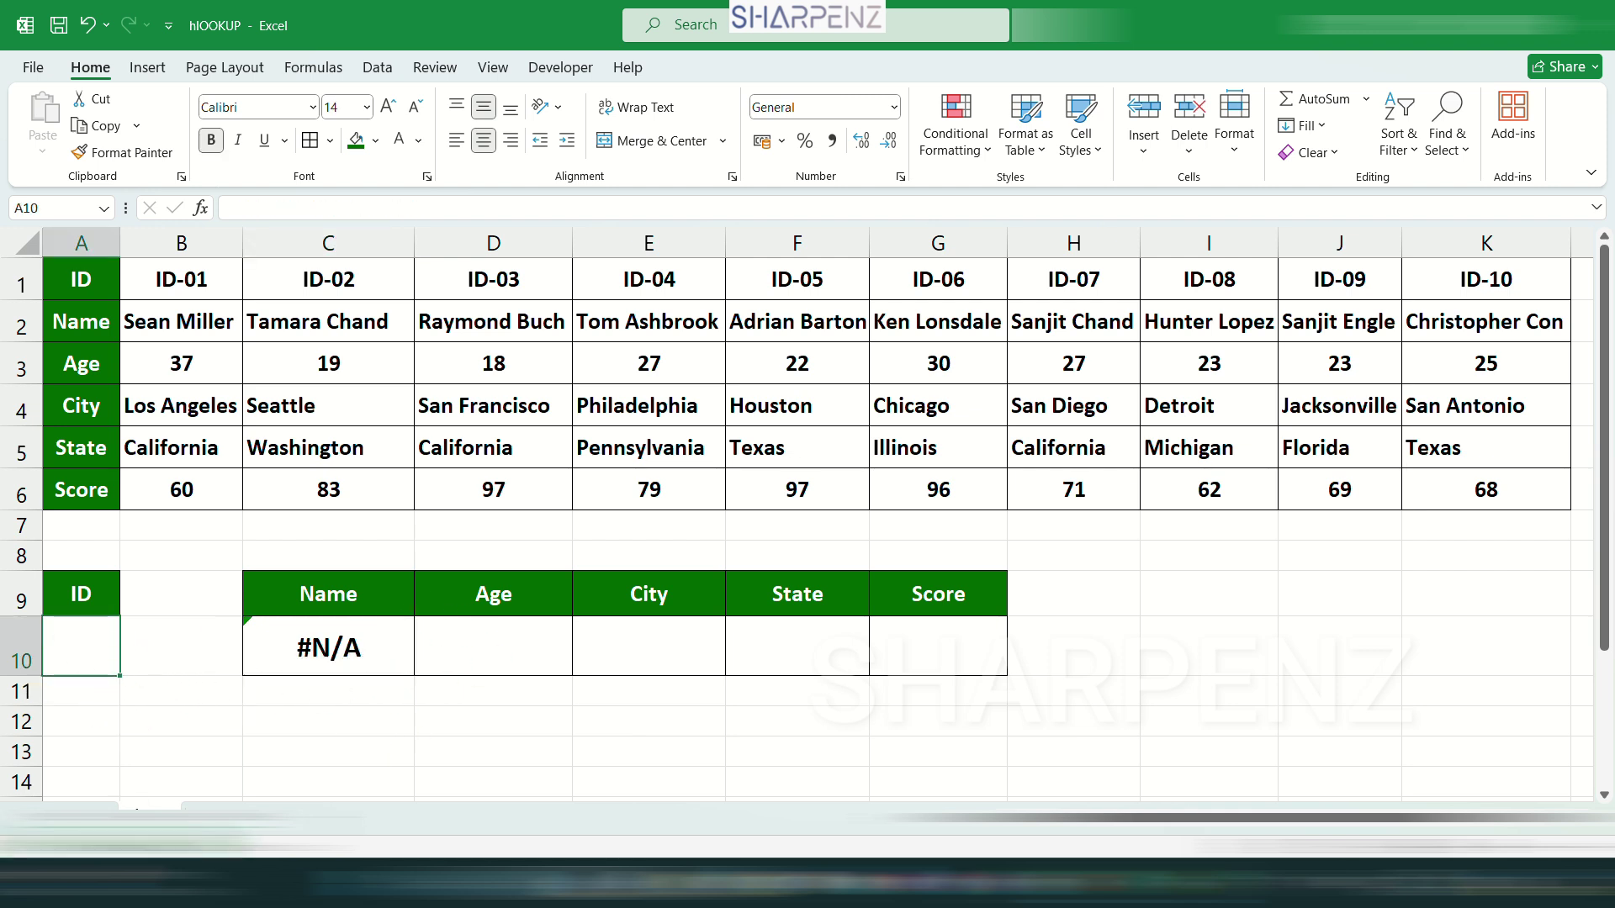
{"action": "type", "text": "ID-01"}
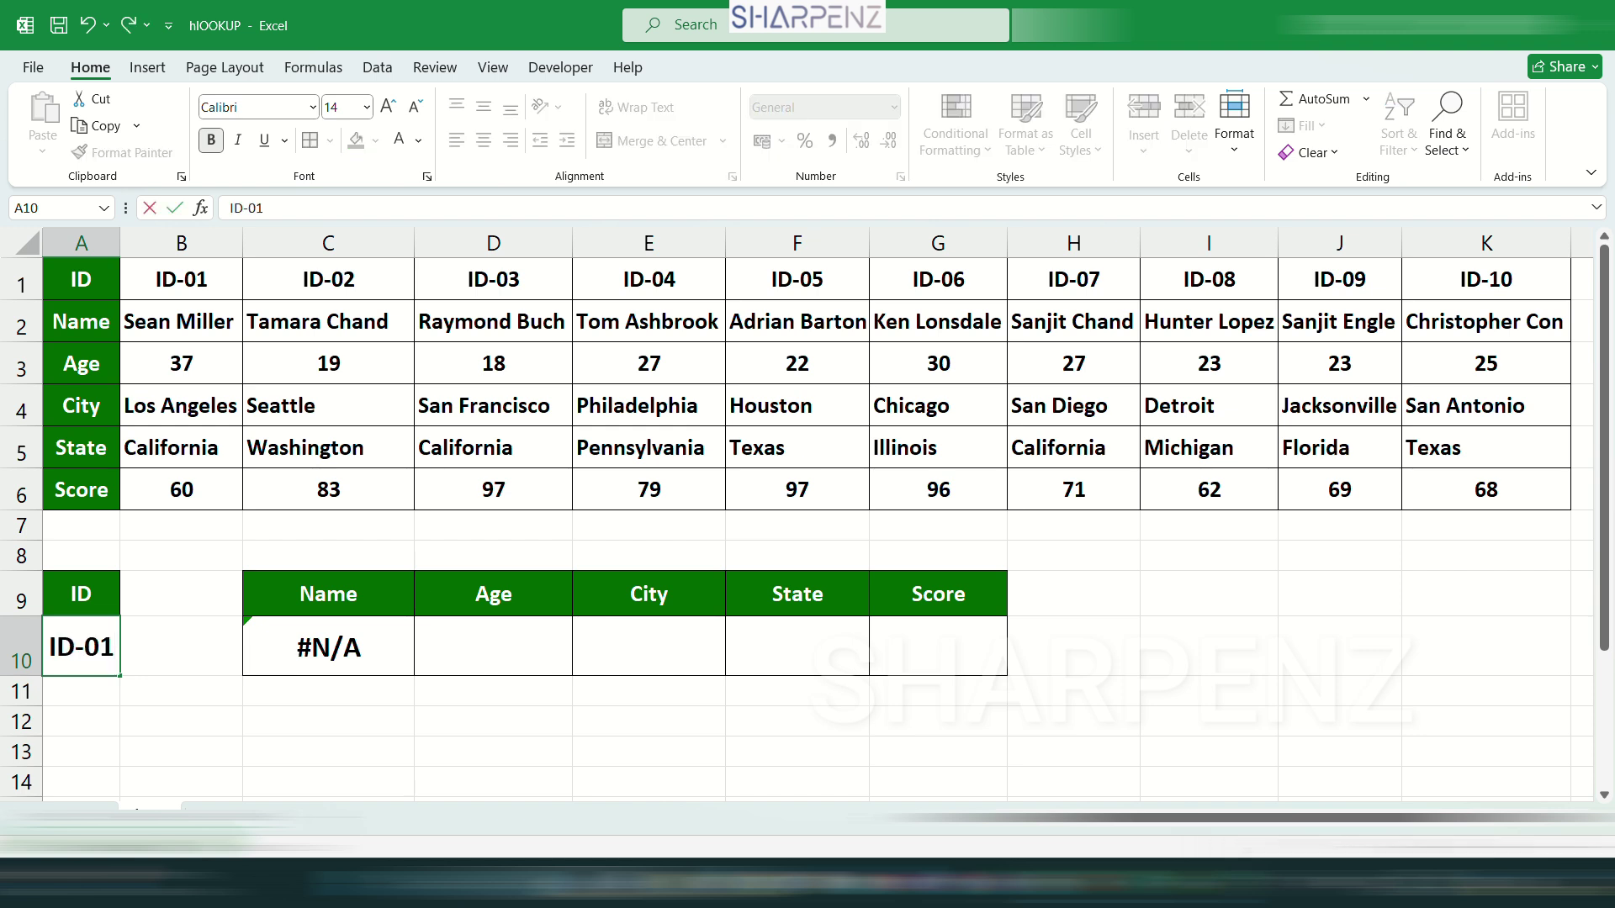
{"action": "key", "text": "Return"}
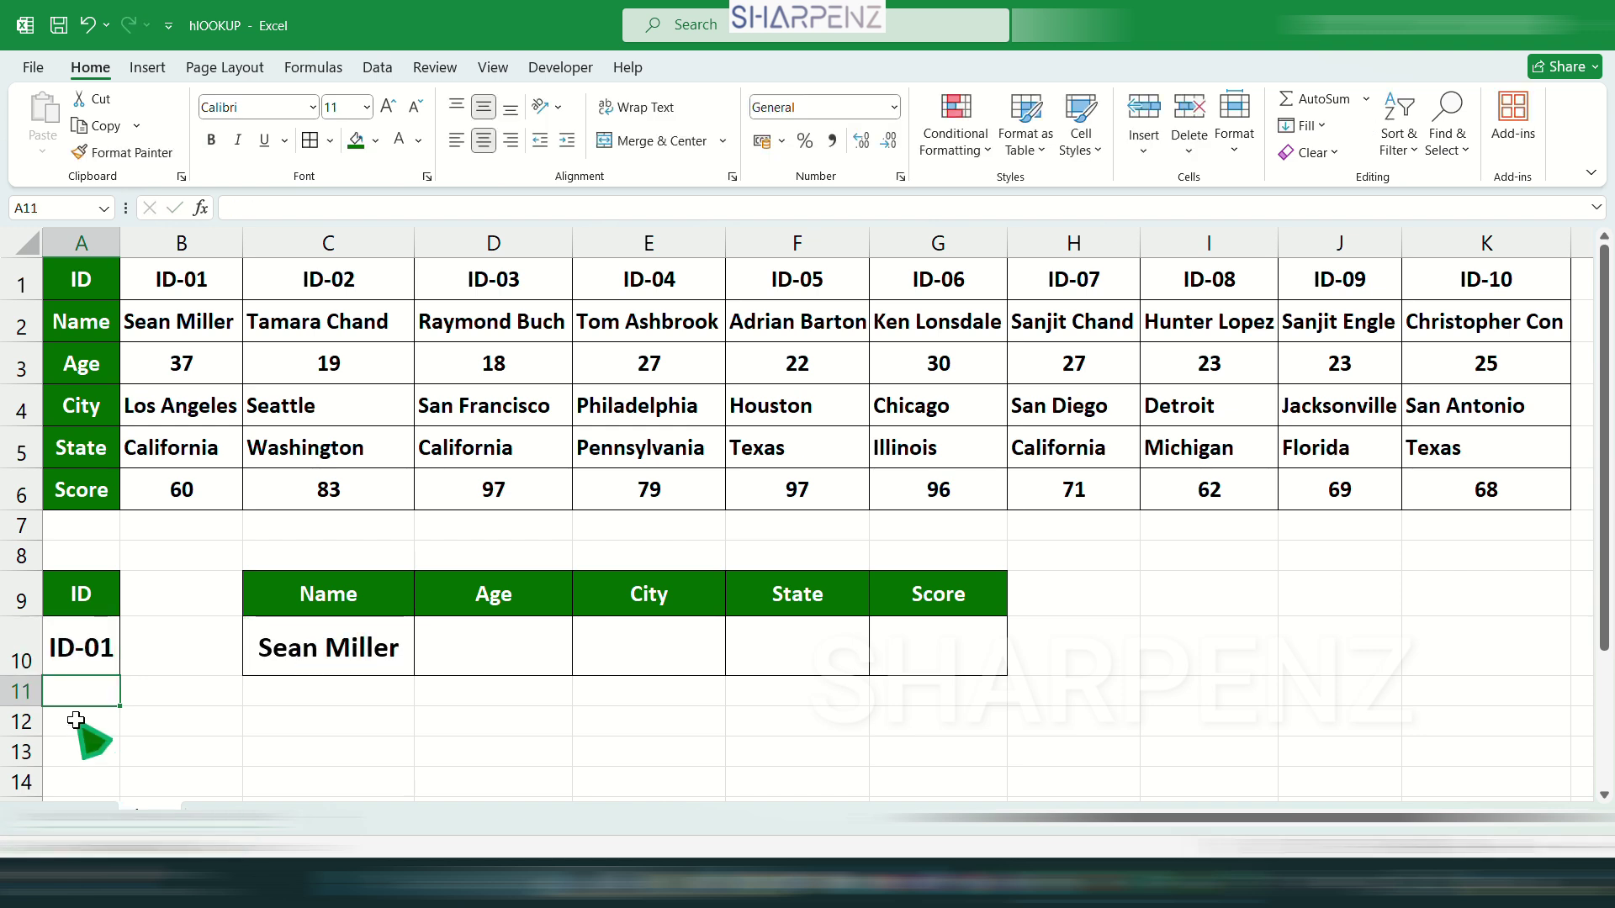
{"action": "left_click", "coordinate": [76, 656]}
{"action": "left_click", "coordinate": [218, 296]}
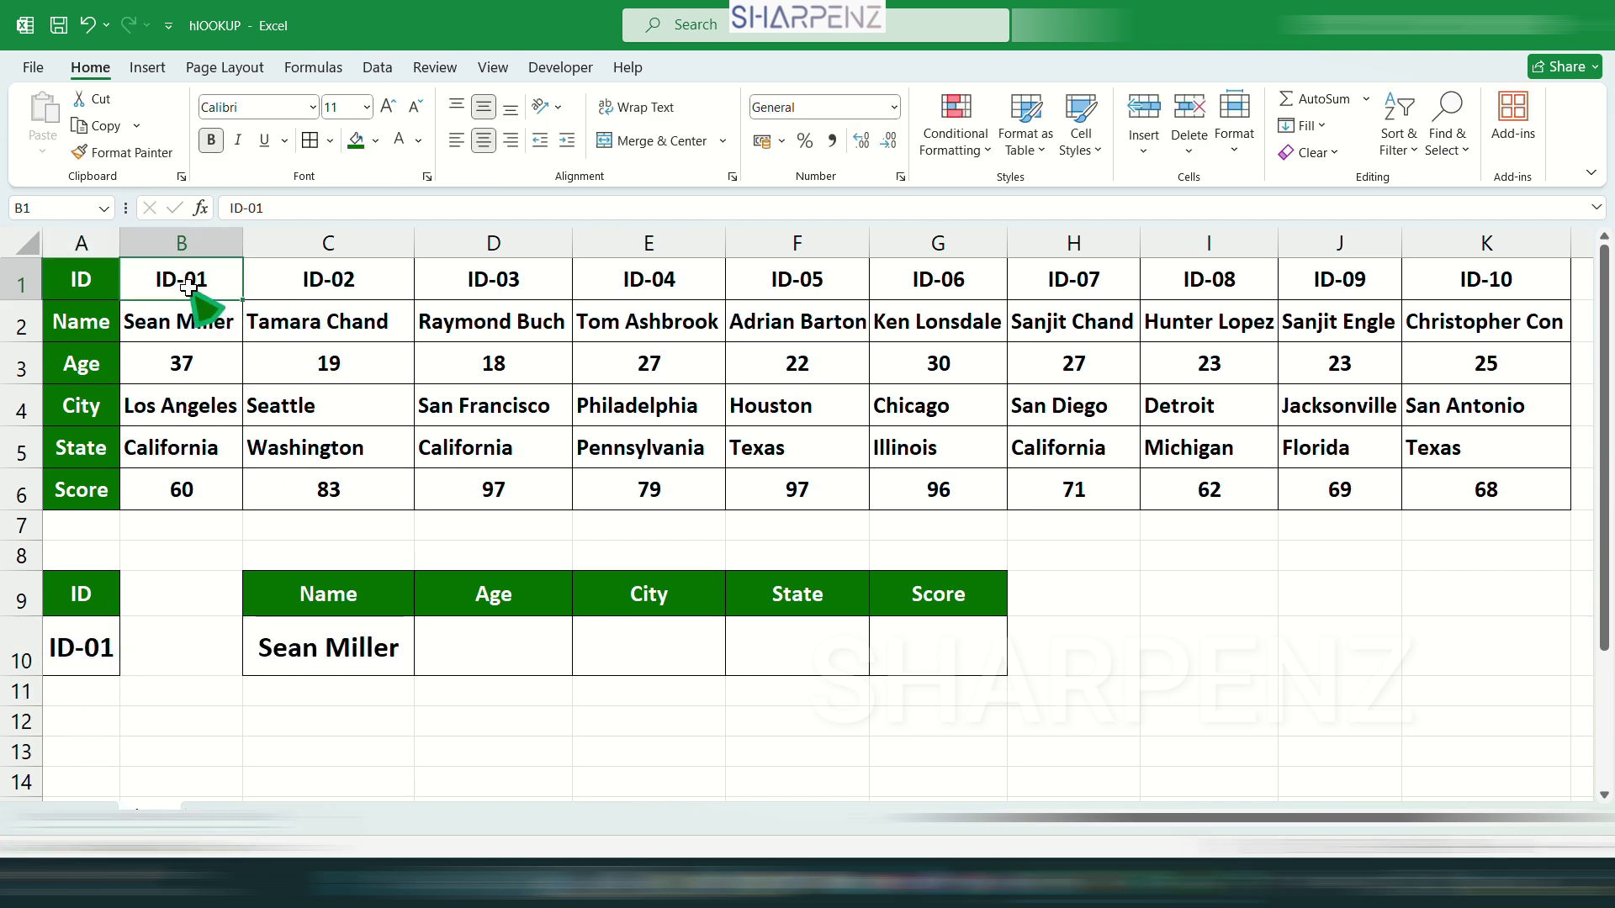
{"action": "left_click", "coordinate": [208, 333]}
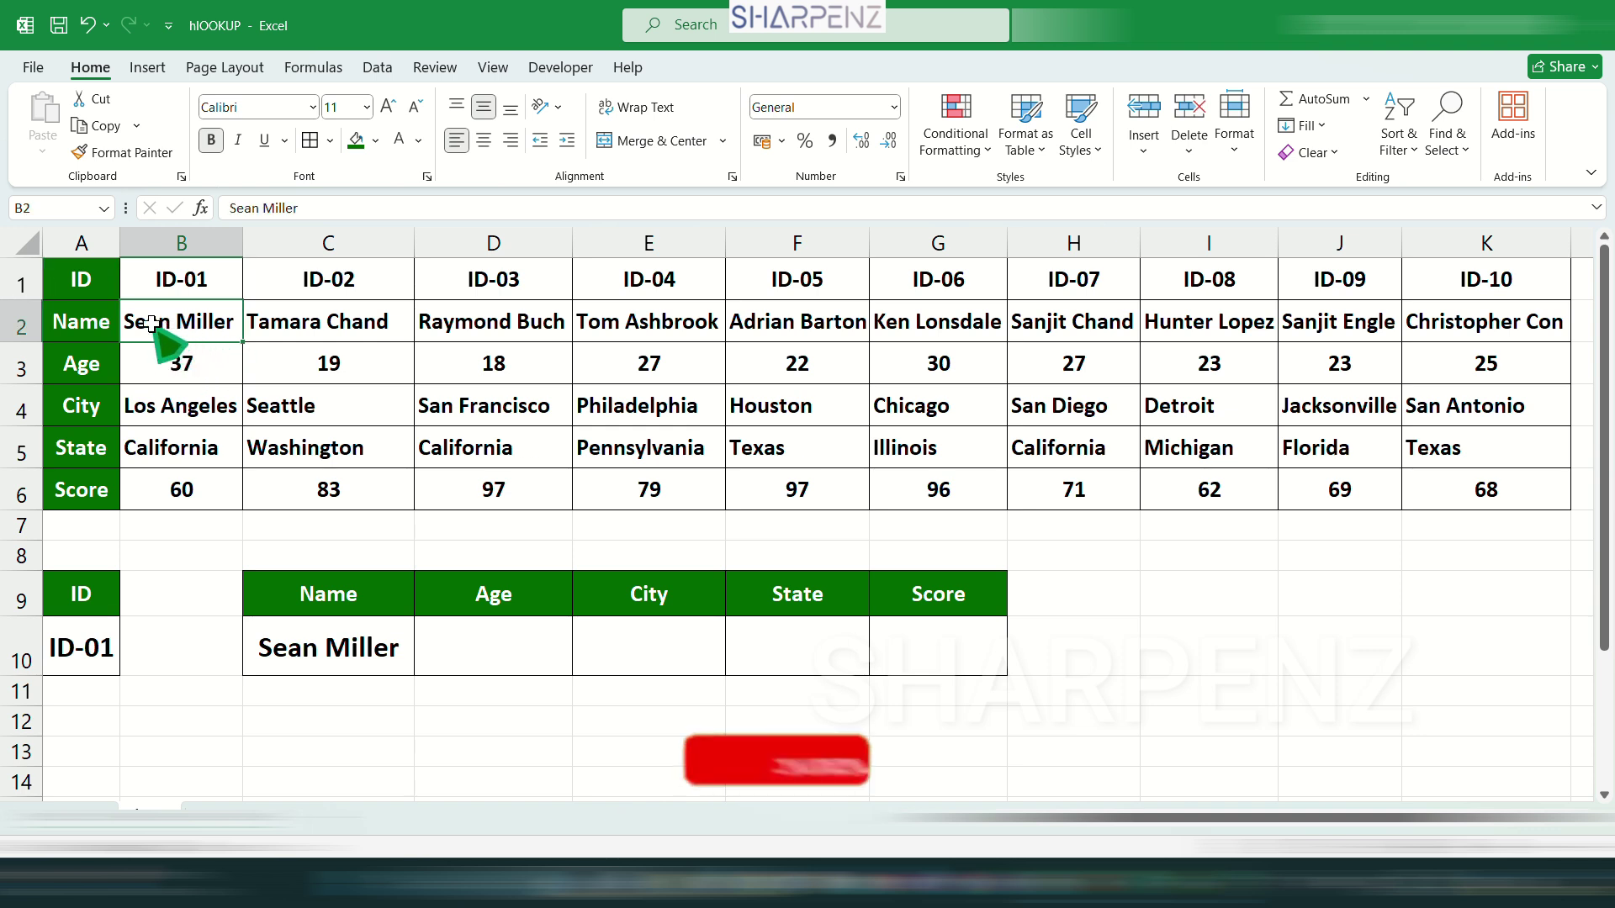
- Begin an HLOOKUP formula in D10 with A10 as lookup value and the absolute range $A$1:$K$6 as table array
{"action": "left_click", "coordinate": [351, 647]}
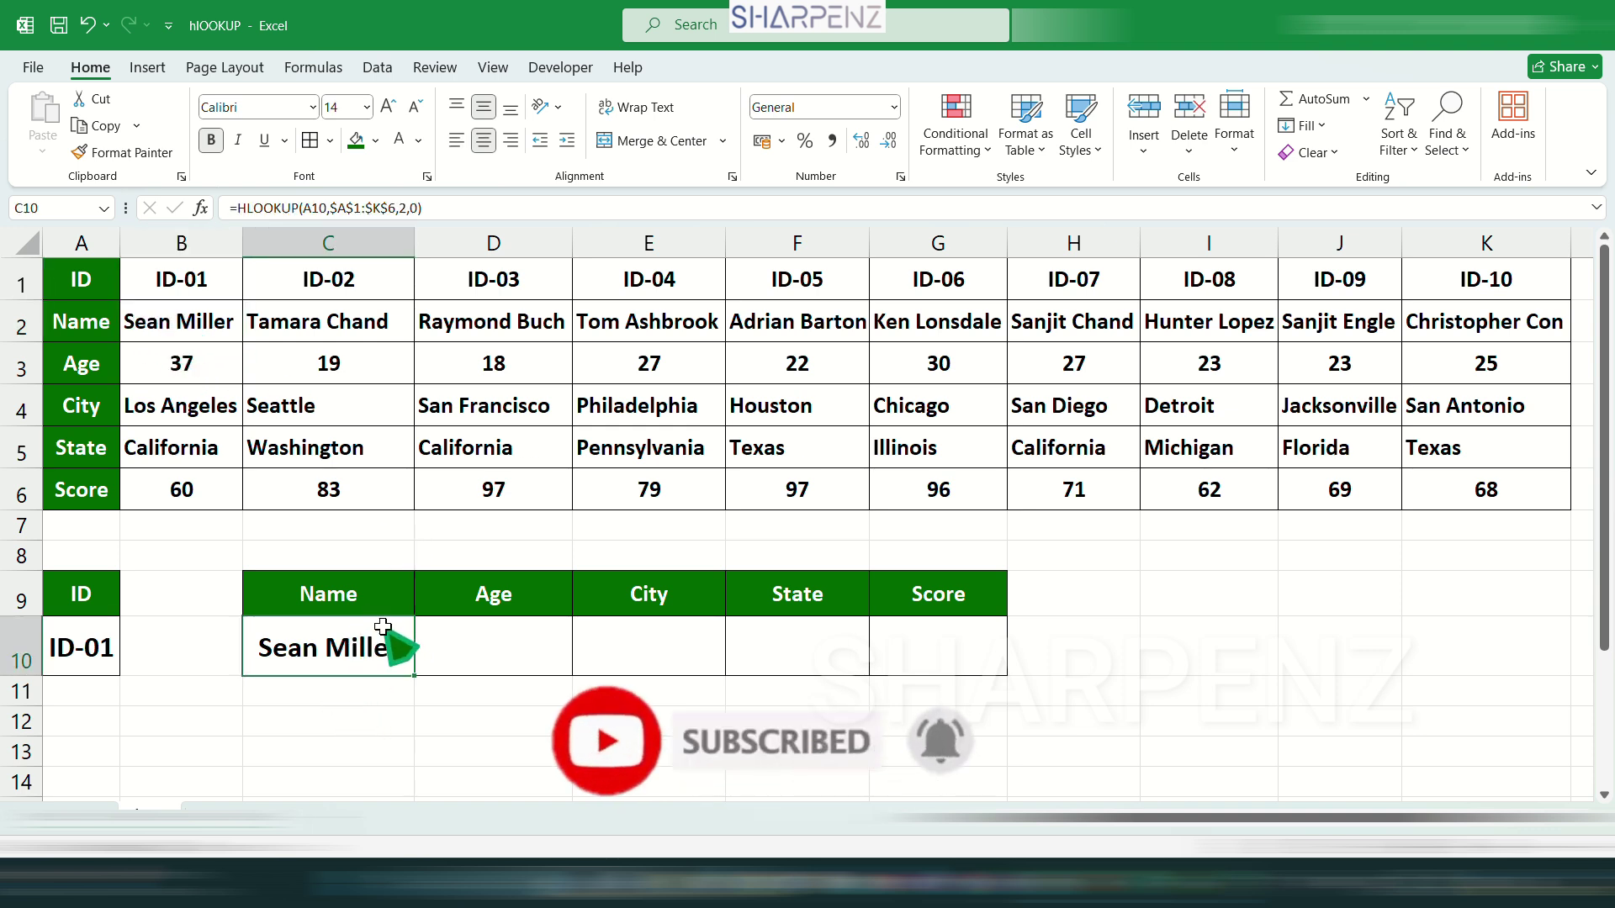
{"action": "left_click", "coordinate": [501, 646]}
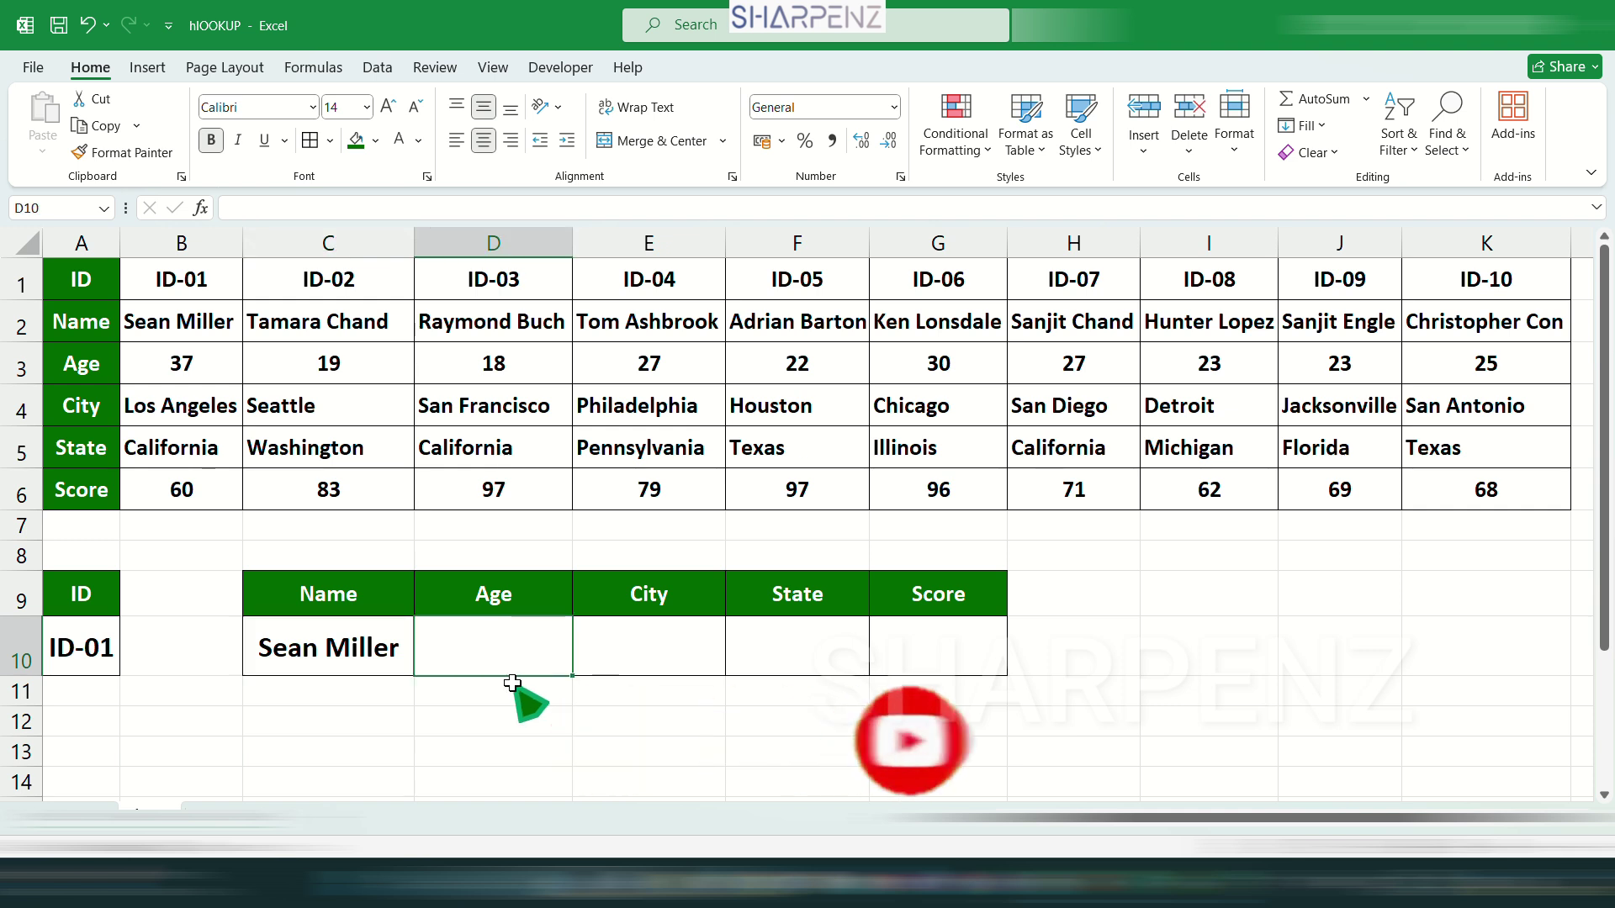
{"action": "type", "text": "="}
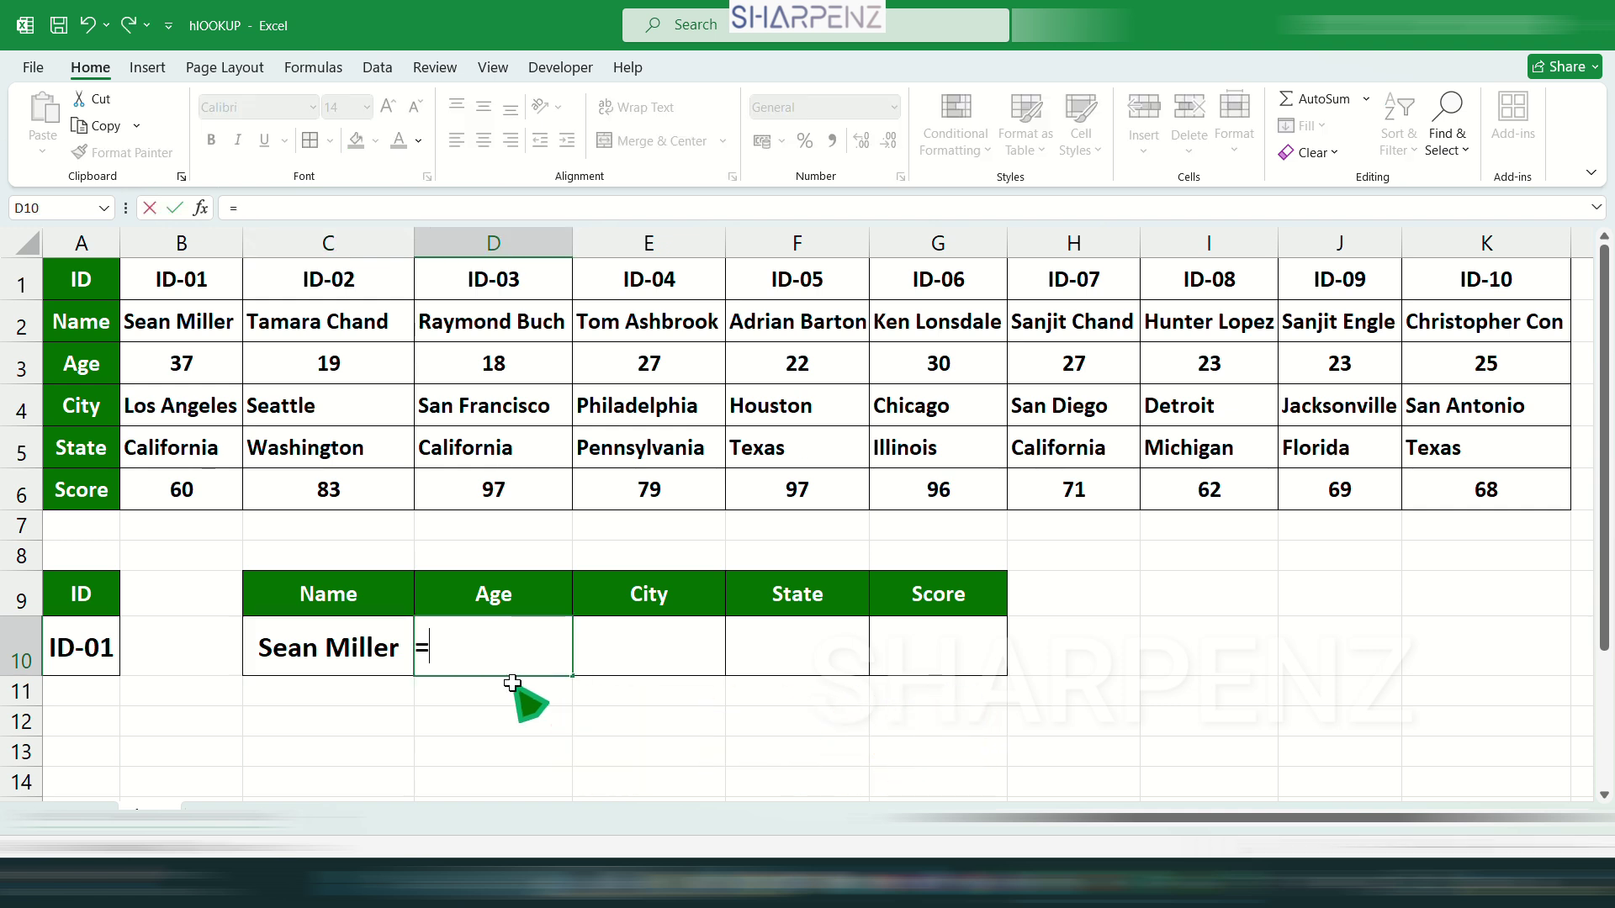
{"action": "type", "text": "hl"}
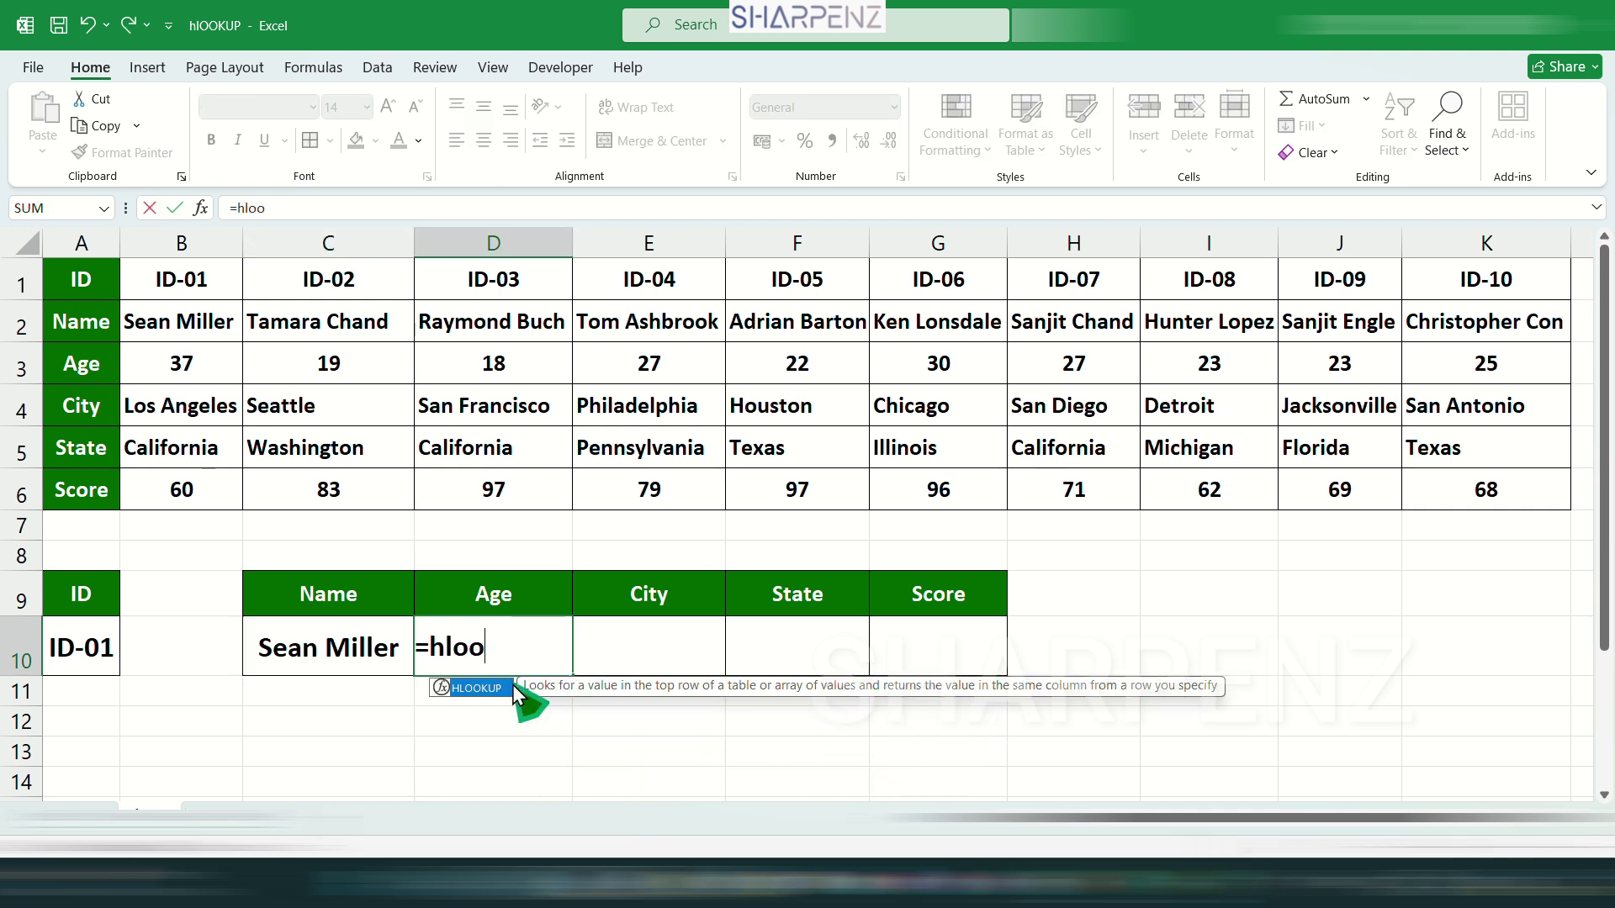
{"action": "type", "text": "oo"}
{"action": "double_click", "coordinate": [513, 684]}
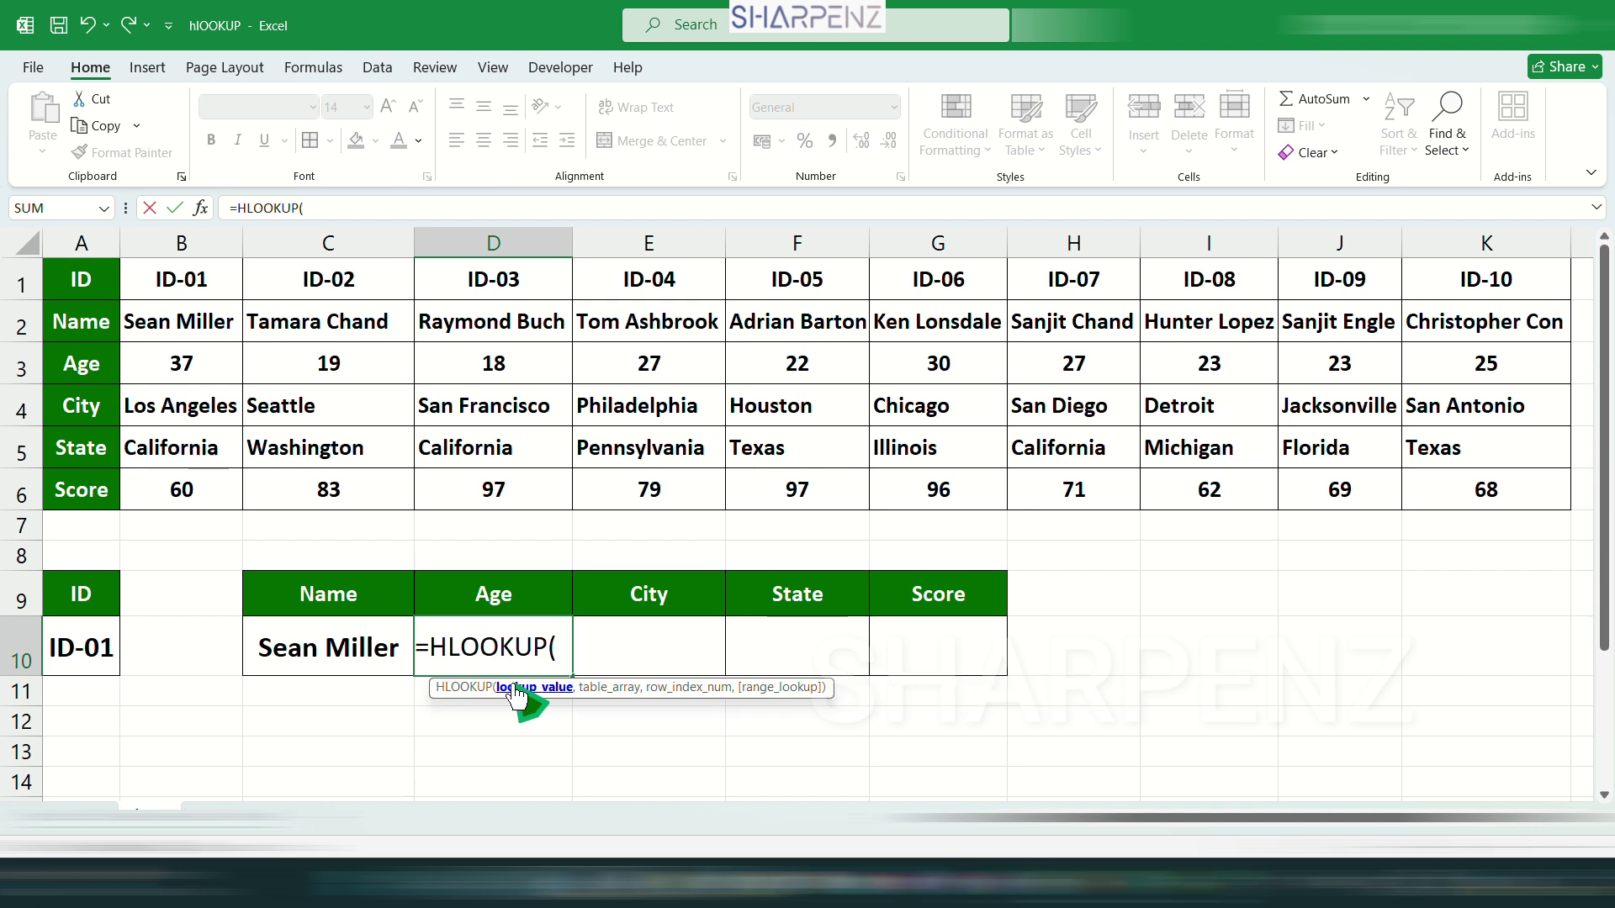
{"action": "left_click", "coordinate": [52, 637]}
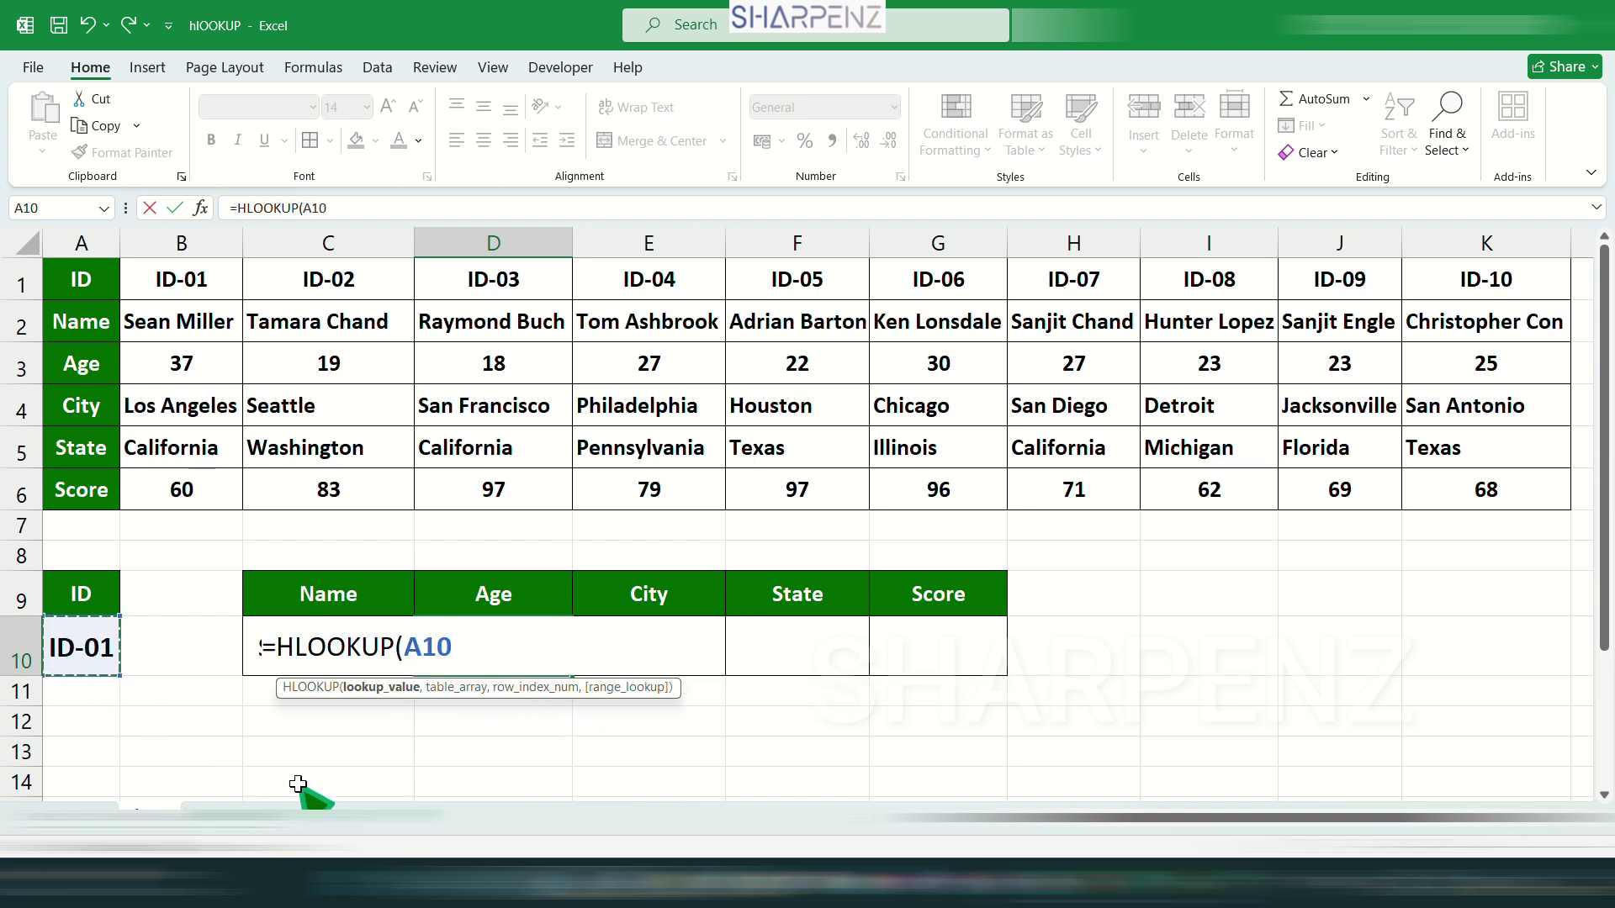
{"action": "type", "text": ","}
{"action": "left_click_drag", "start_coordinate": [84, 282], "coordinate": [1510, 492]}
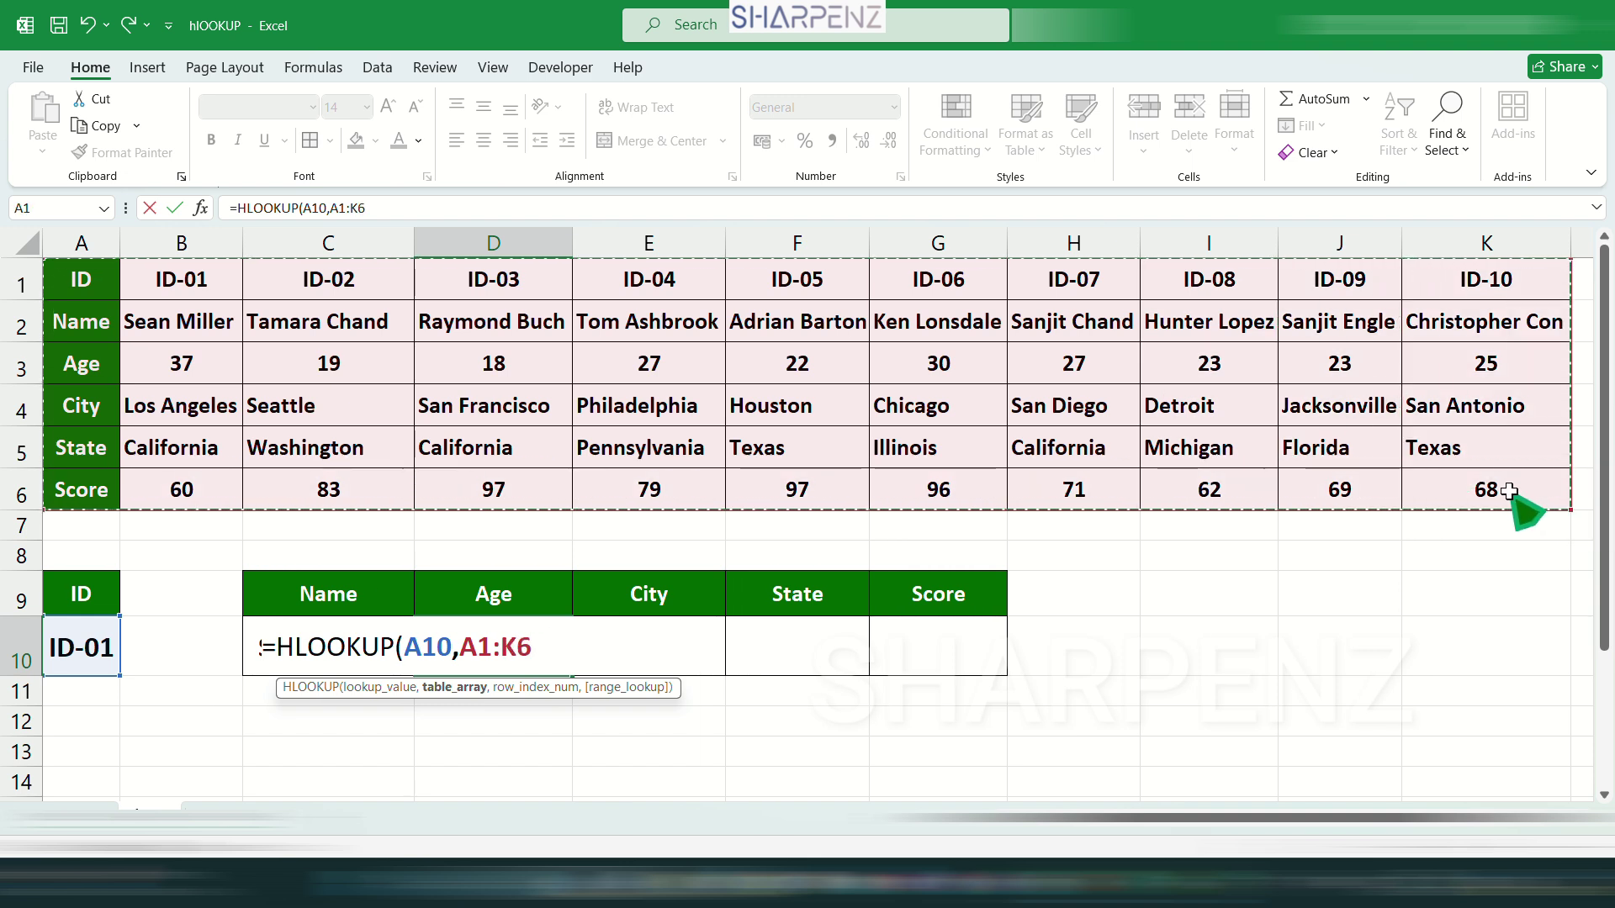
{"action": "key", "text": "F4"}
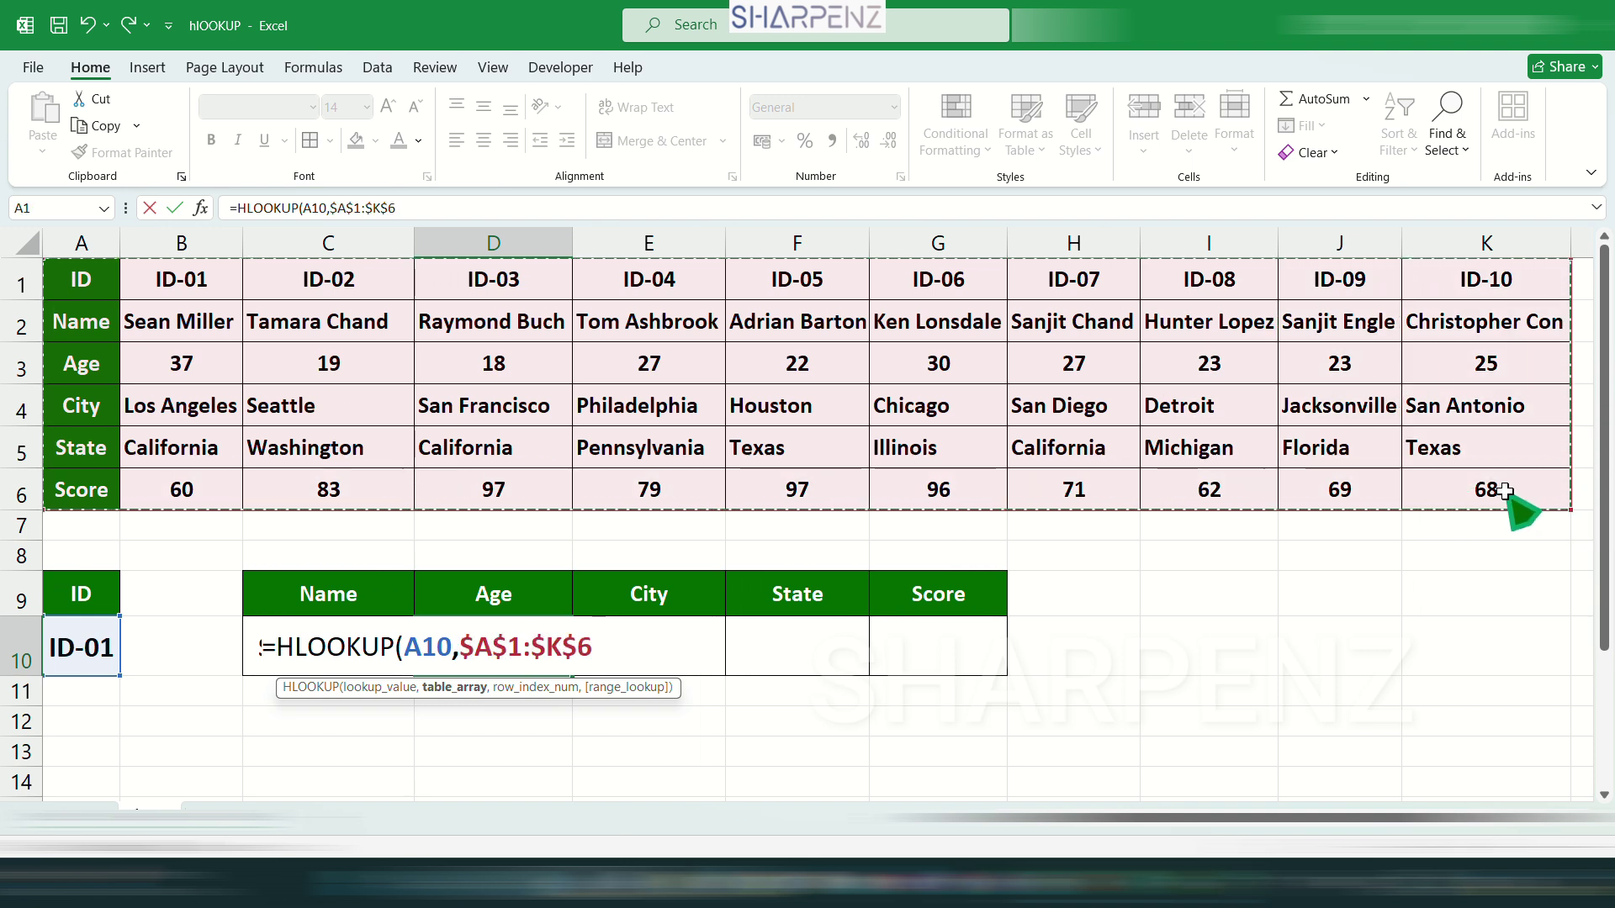
- Complete the D10 HLOOKUP formula with row index 3 for Age and range lookup 0 for an exact match
{"action": "type", "text": ","}
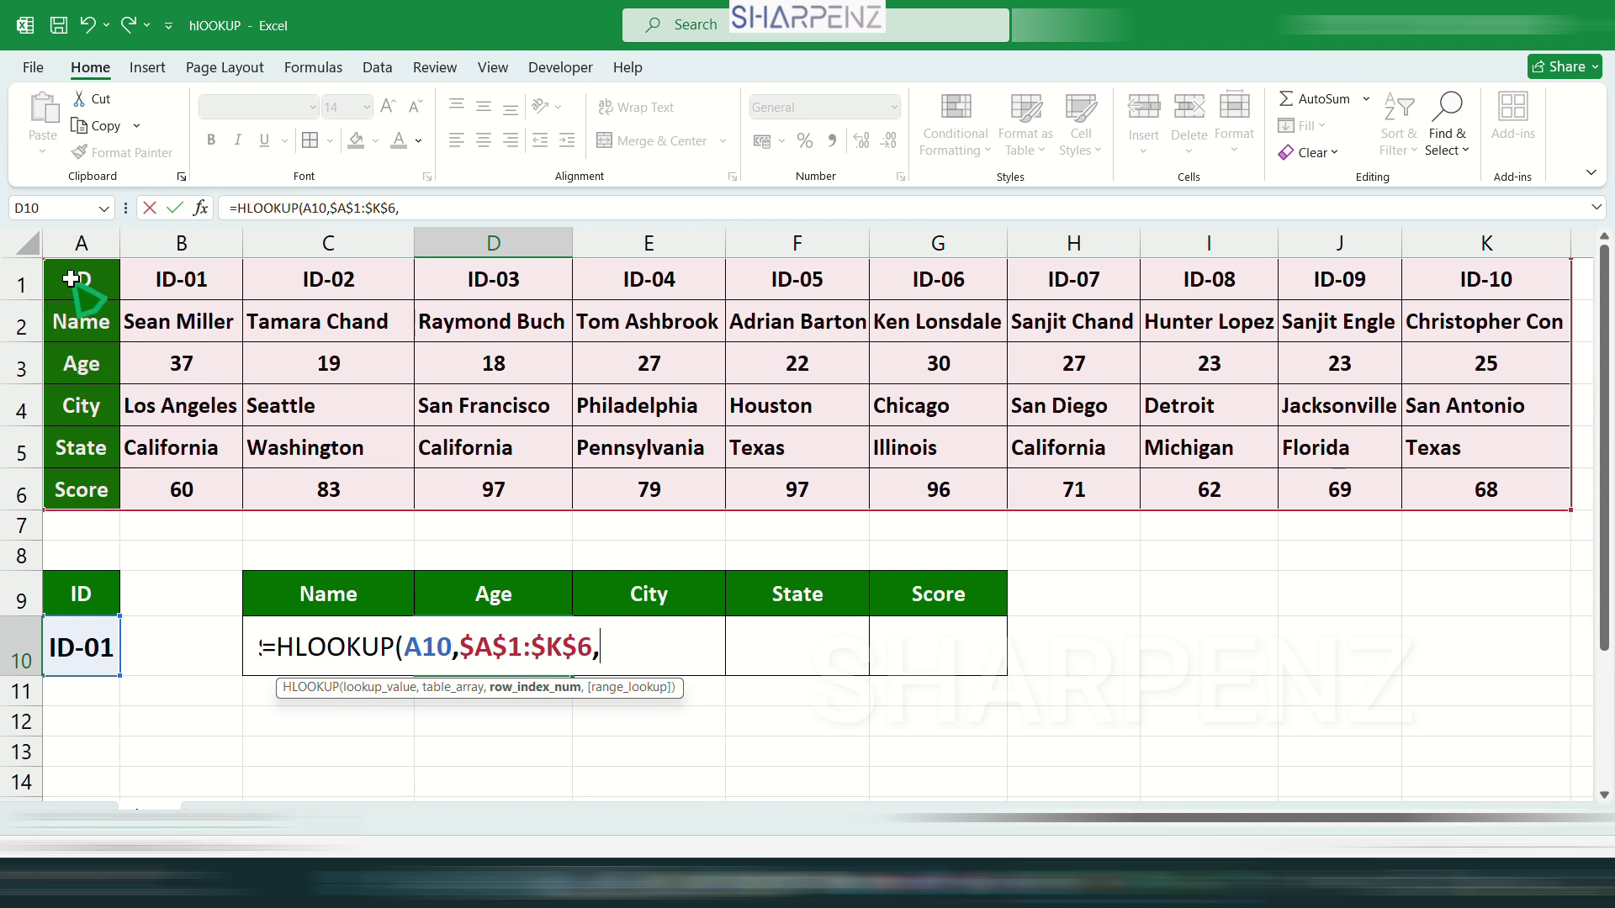
{"action": "left_click_drag", "start_coordinate": [12, 281], "coordinate": [70, 365]}
{"action": "key", "text": "BackSpace"}
{"action": "key", "text": "BackSpace"}
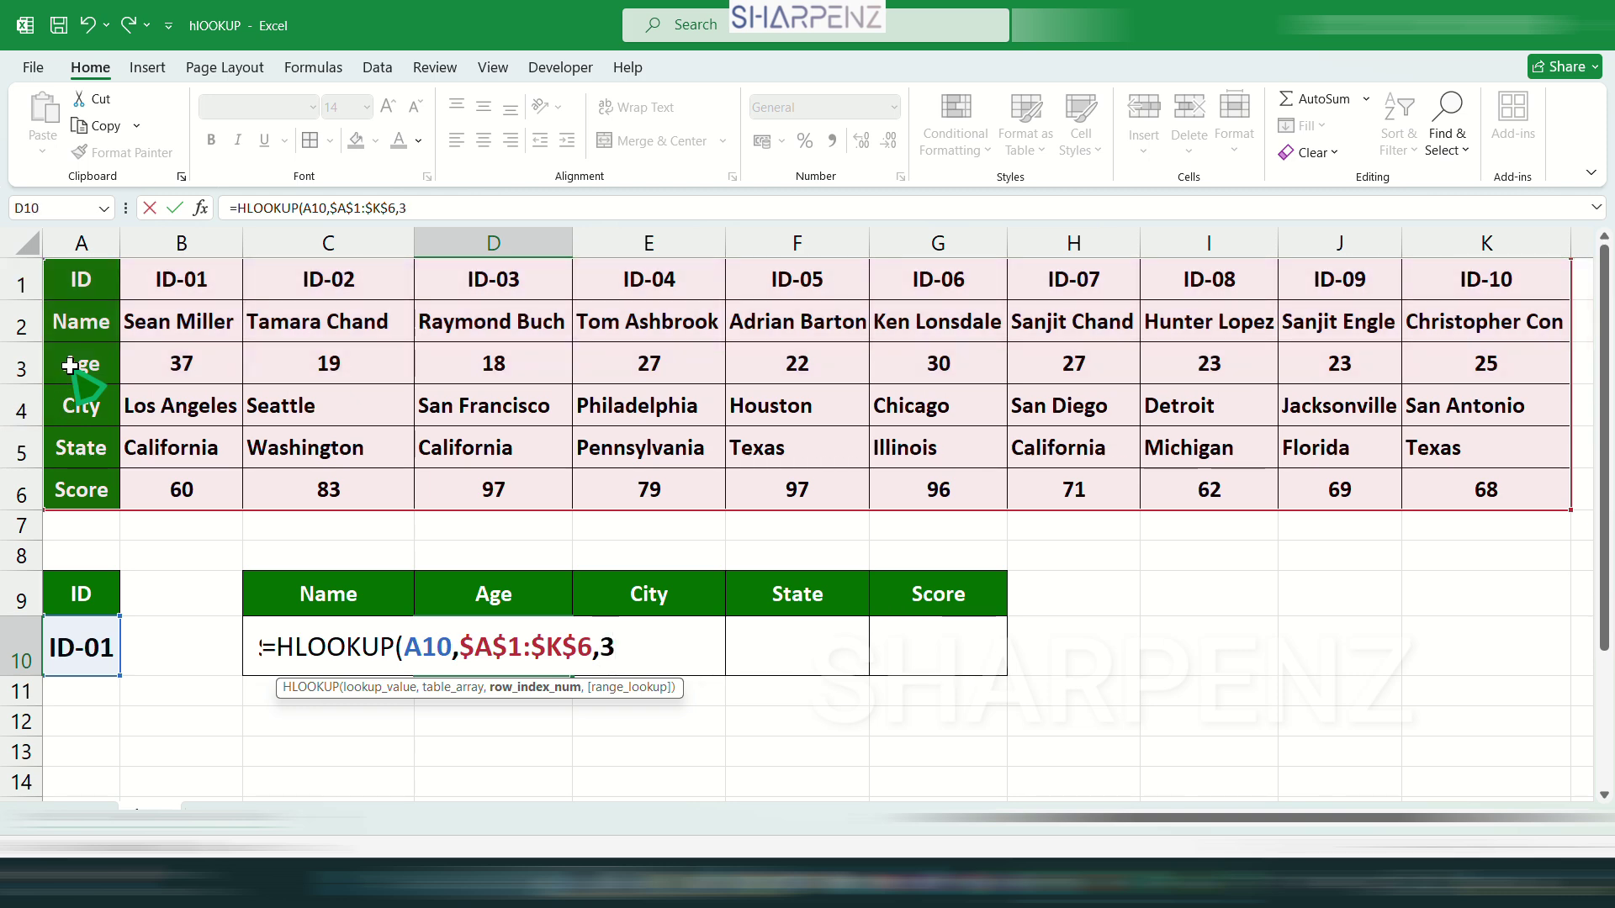
{"action": "type", "text": ","}
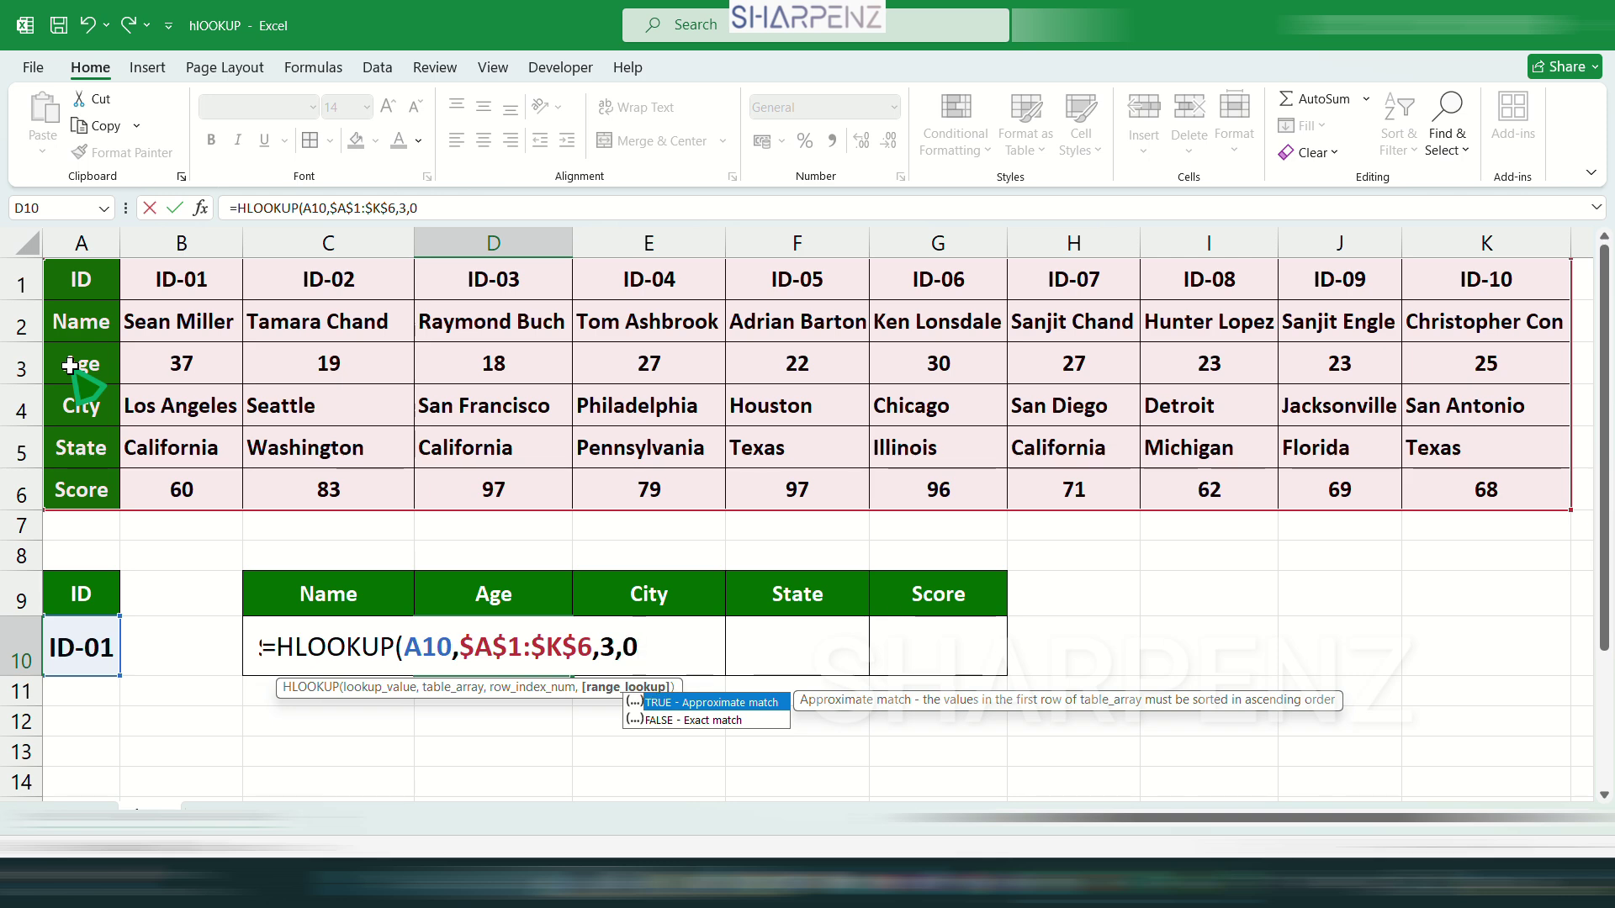
{"action": "type", "text": "0)"}
{"action": "key", "text": "Return"}
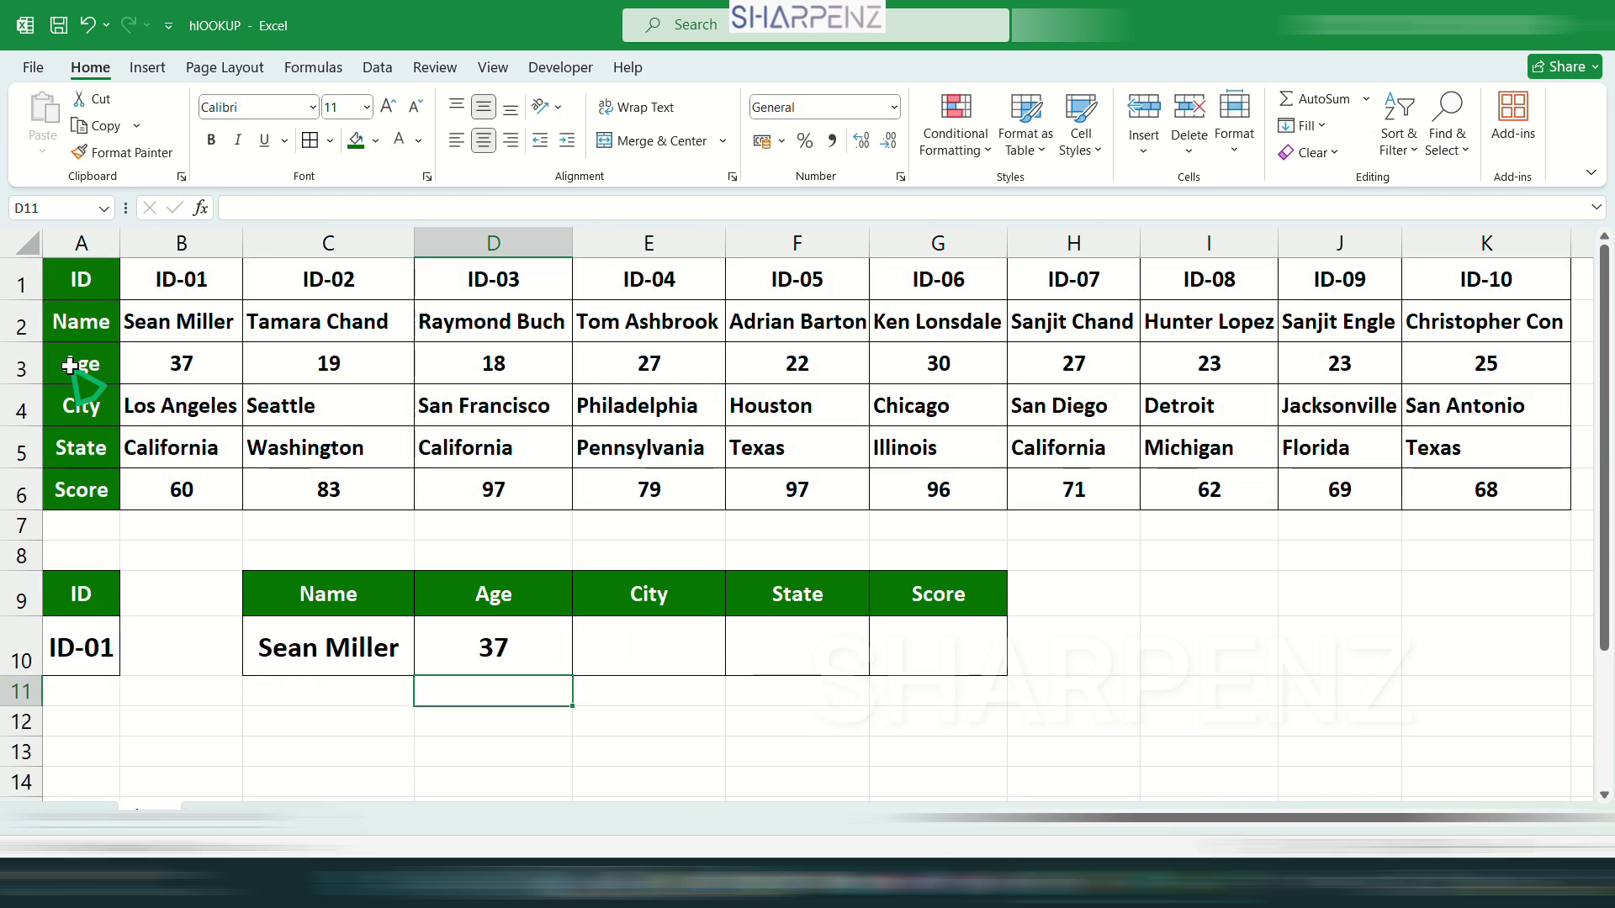
{"action": "left_click", "coordinate": [469, 627]}
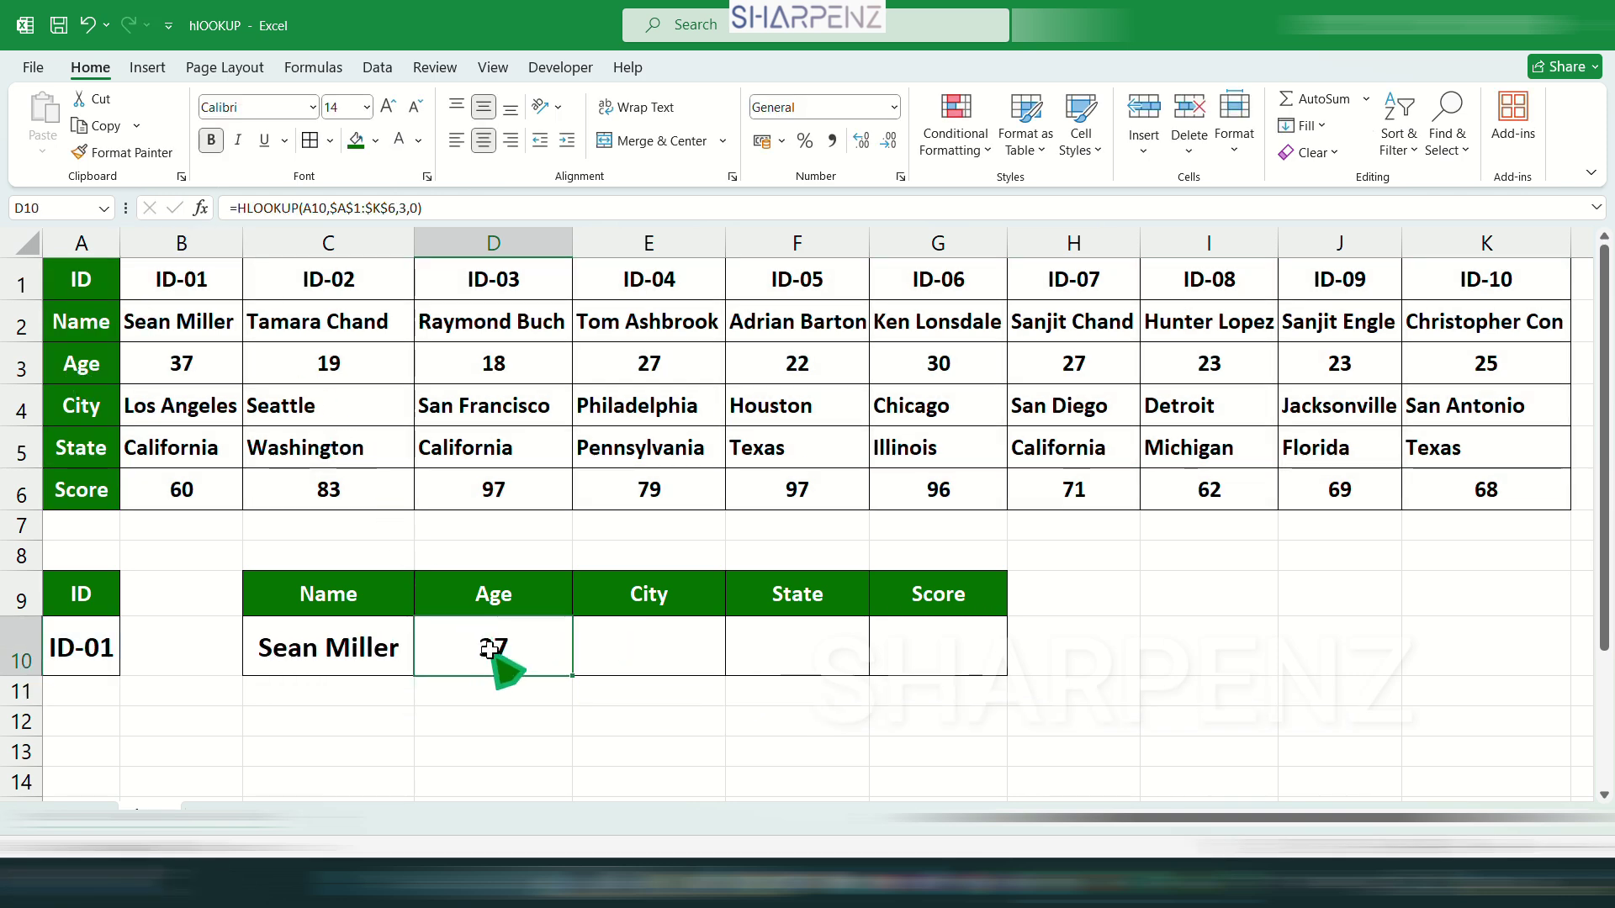
- Review the lookup formulas and results for Name, Age, City, State and Score across C10:G10
{"action": "left_click_drag", "start_coordinate": [665, 652], "coordinate": [926, 659]}
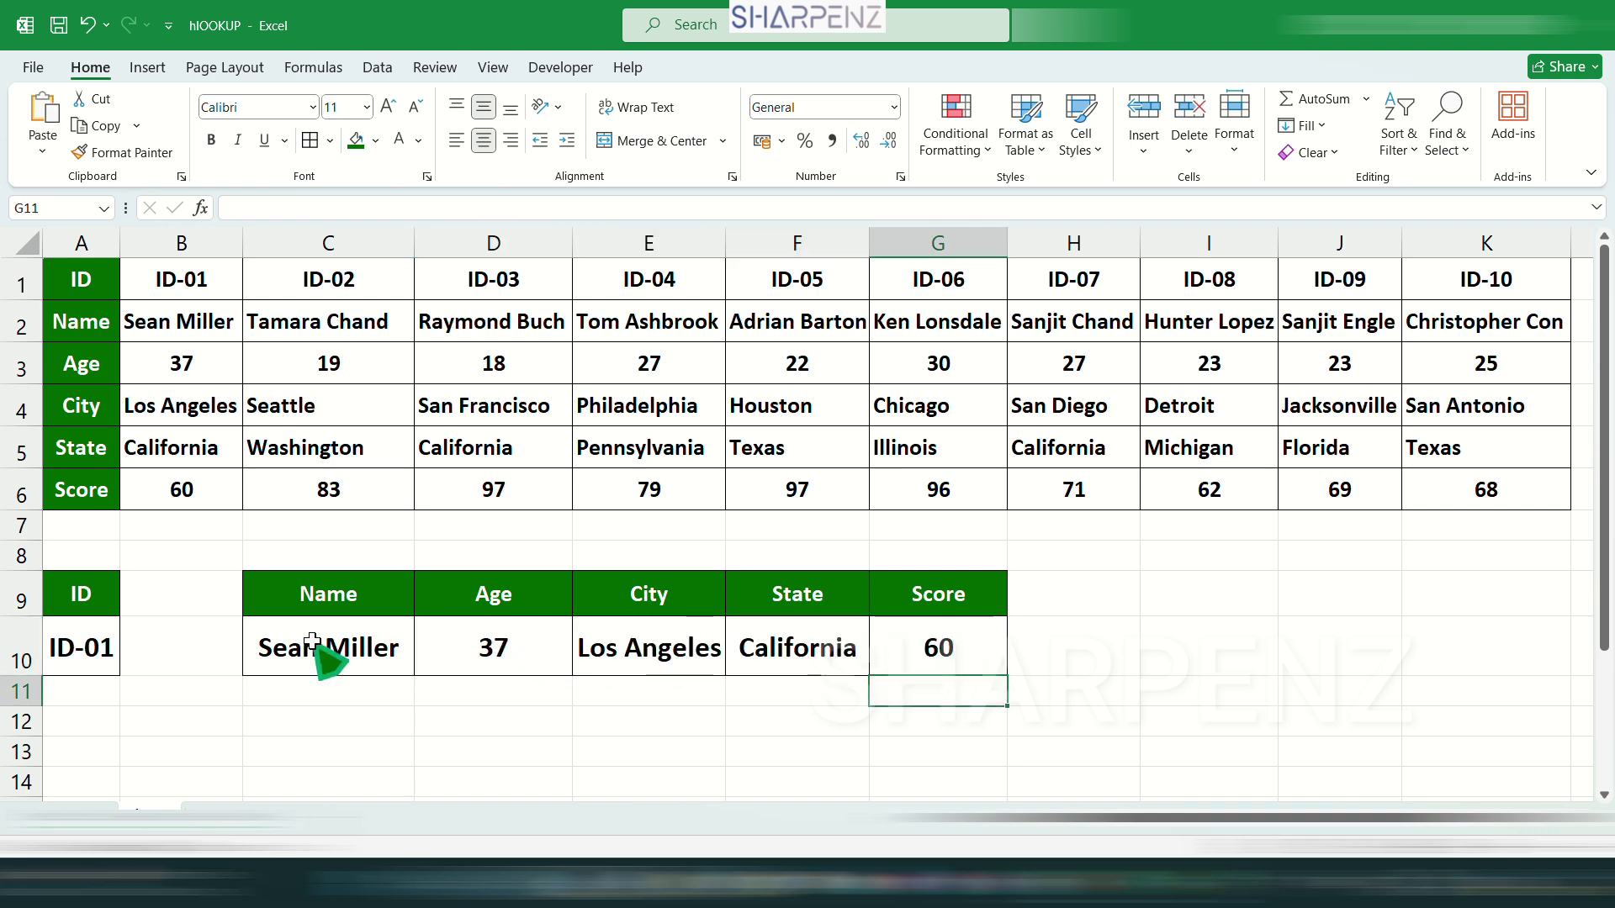
{"action": "left_click", "coordinate": [316, 644]}
{"action": "left_click_drag", "start_coordinate": [313, 641], "coordinate": [963, 636]}
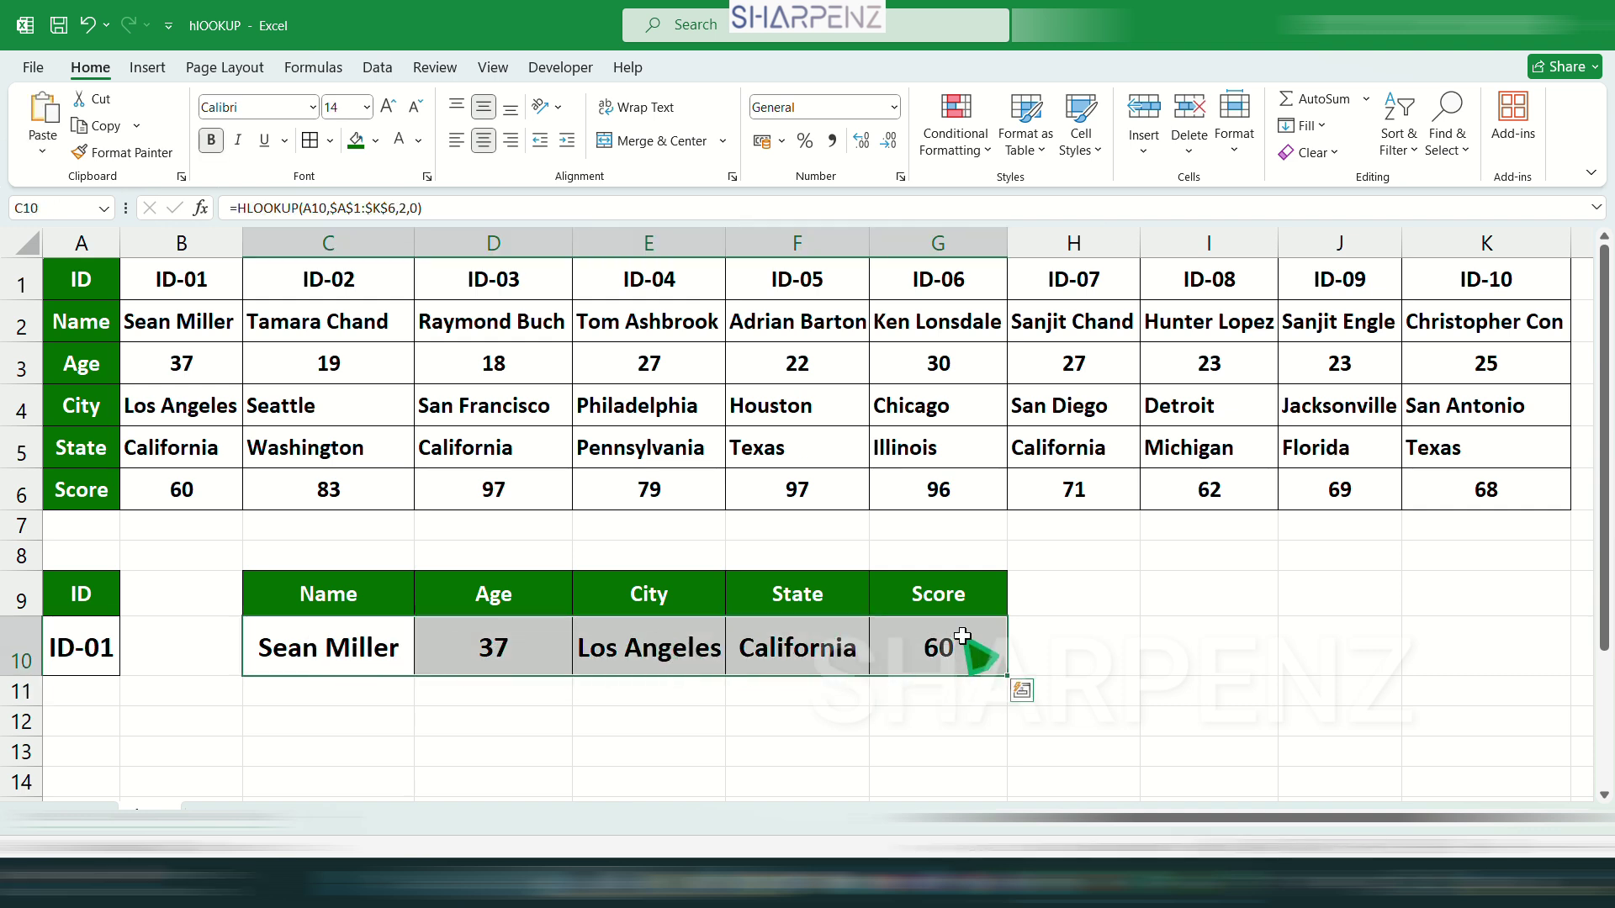
{"action": "left_click", "coordinate": [319, 658]}
{"action": "left_click", "coordinate": [561, 649]}
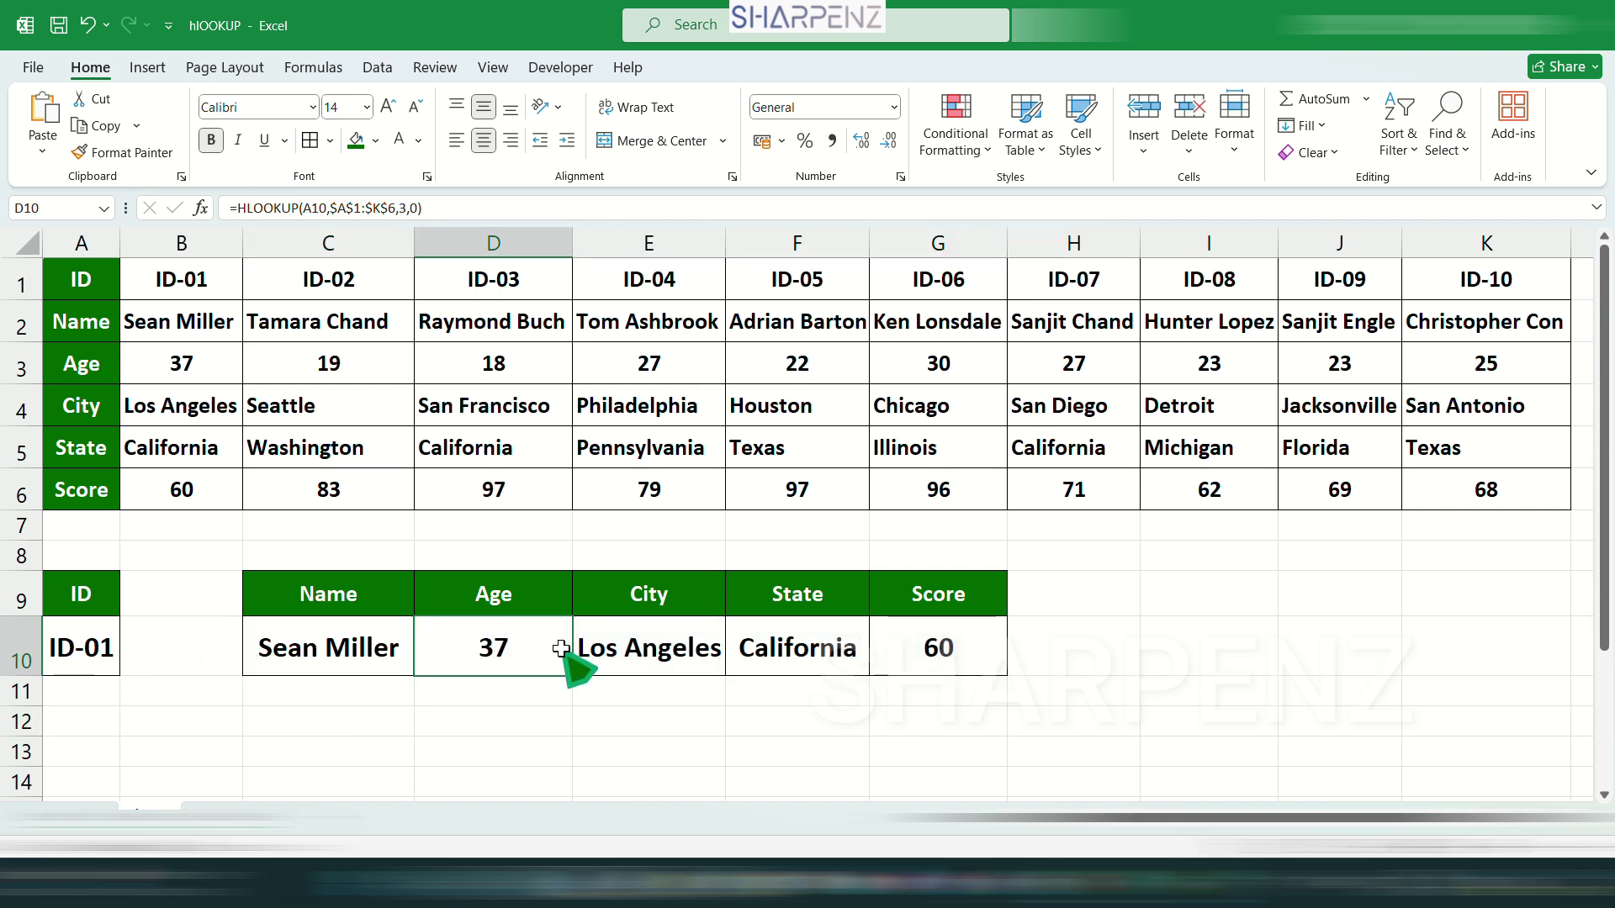
{"action": "left_click", "coordinate": [646, 650]}
{"action": "left_click", "coordinate": [808, 652]}
{"action": "left_click", "coordinate": [985, 658]}
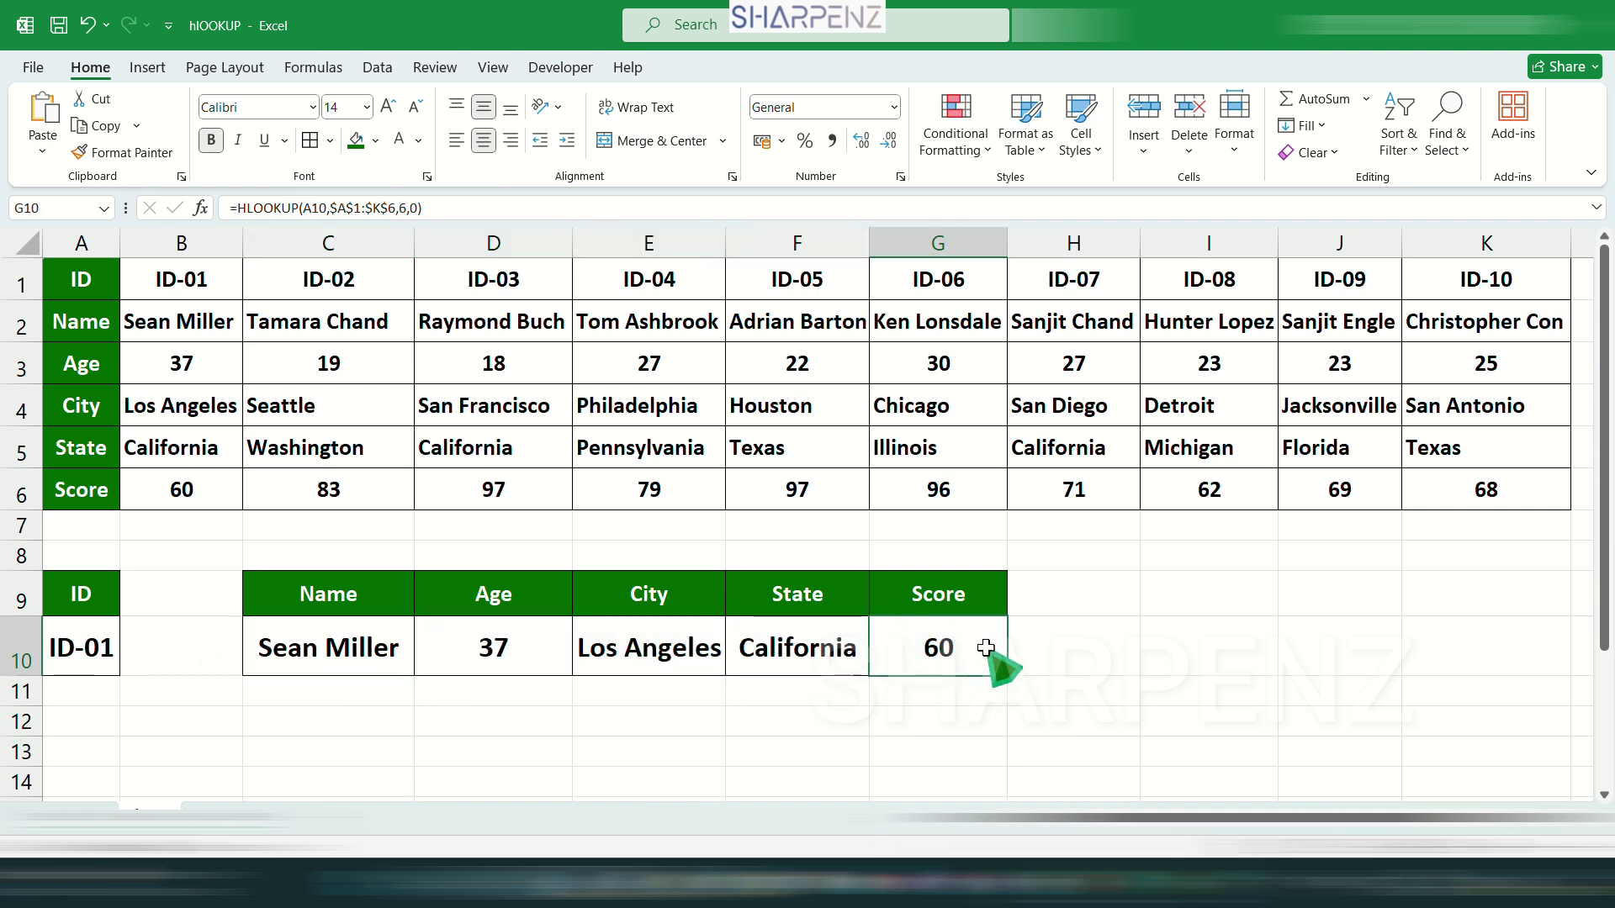
{"action": "left_click_drag", "start_coordinate": [986, 648], "coordinate": [353, 652]}
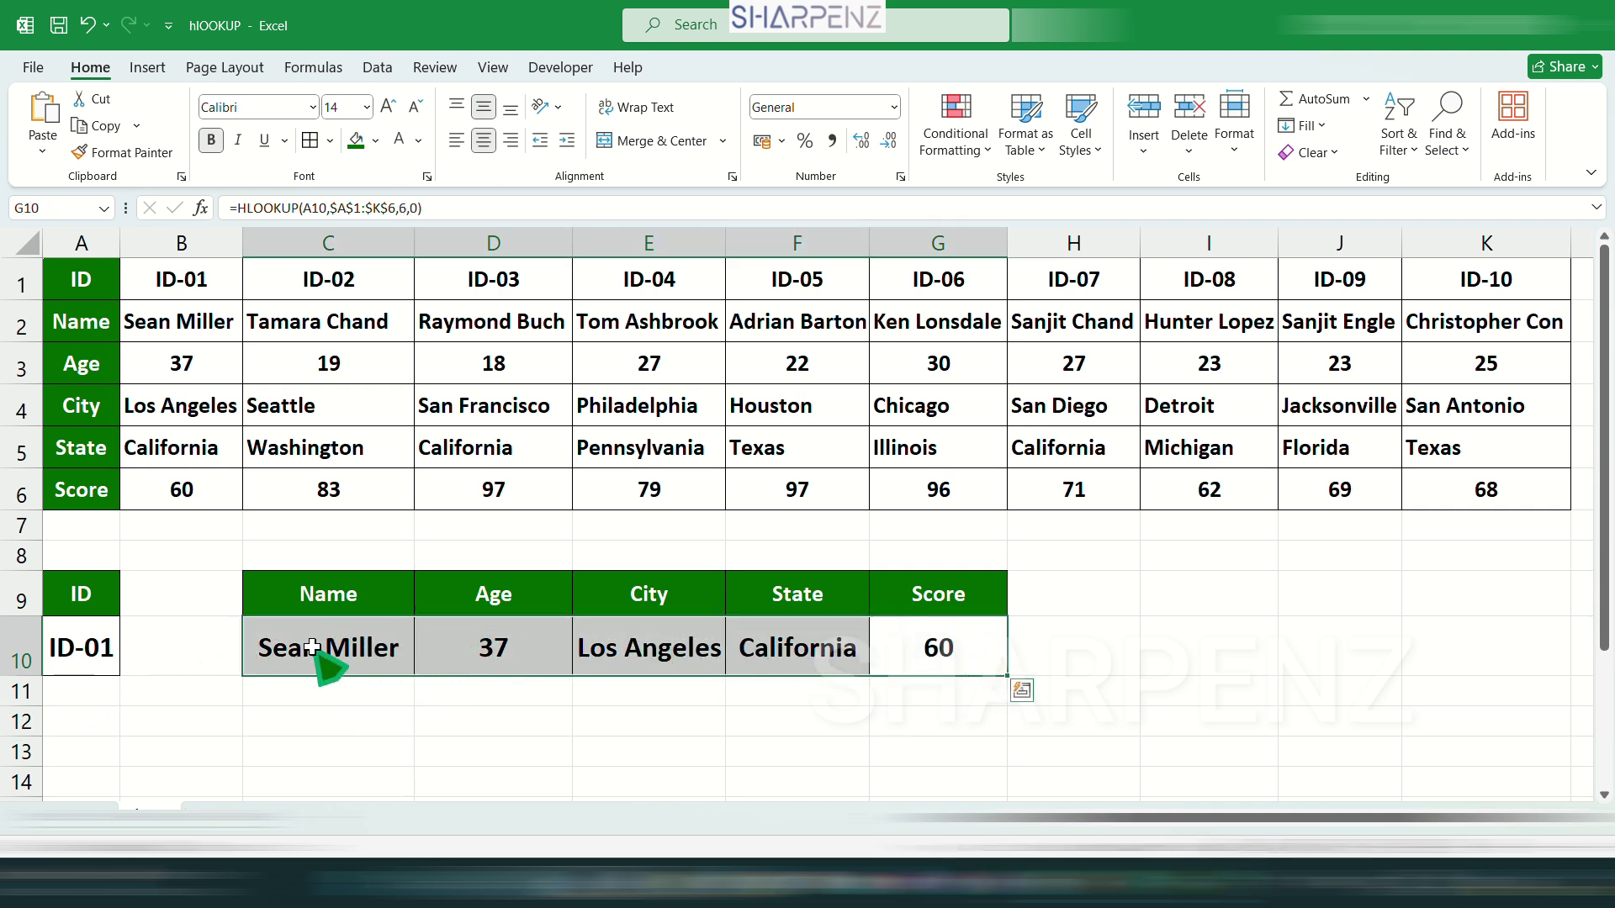
- Enter ID-02 as the lookup ID in A10 and compare the returned details with the source table
{"action": "left_click", "coordinate": [107, 656]}
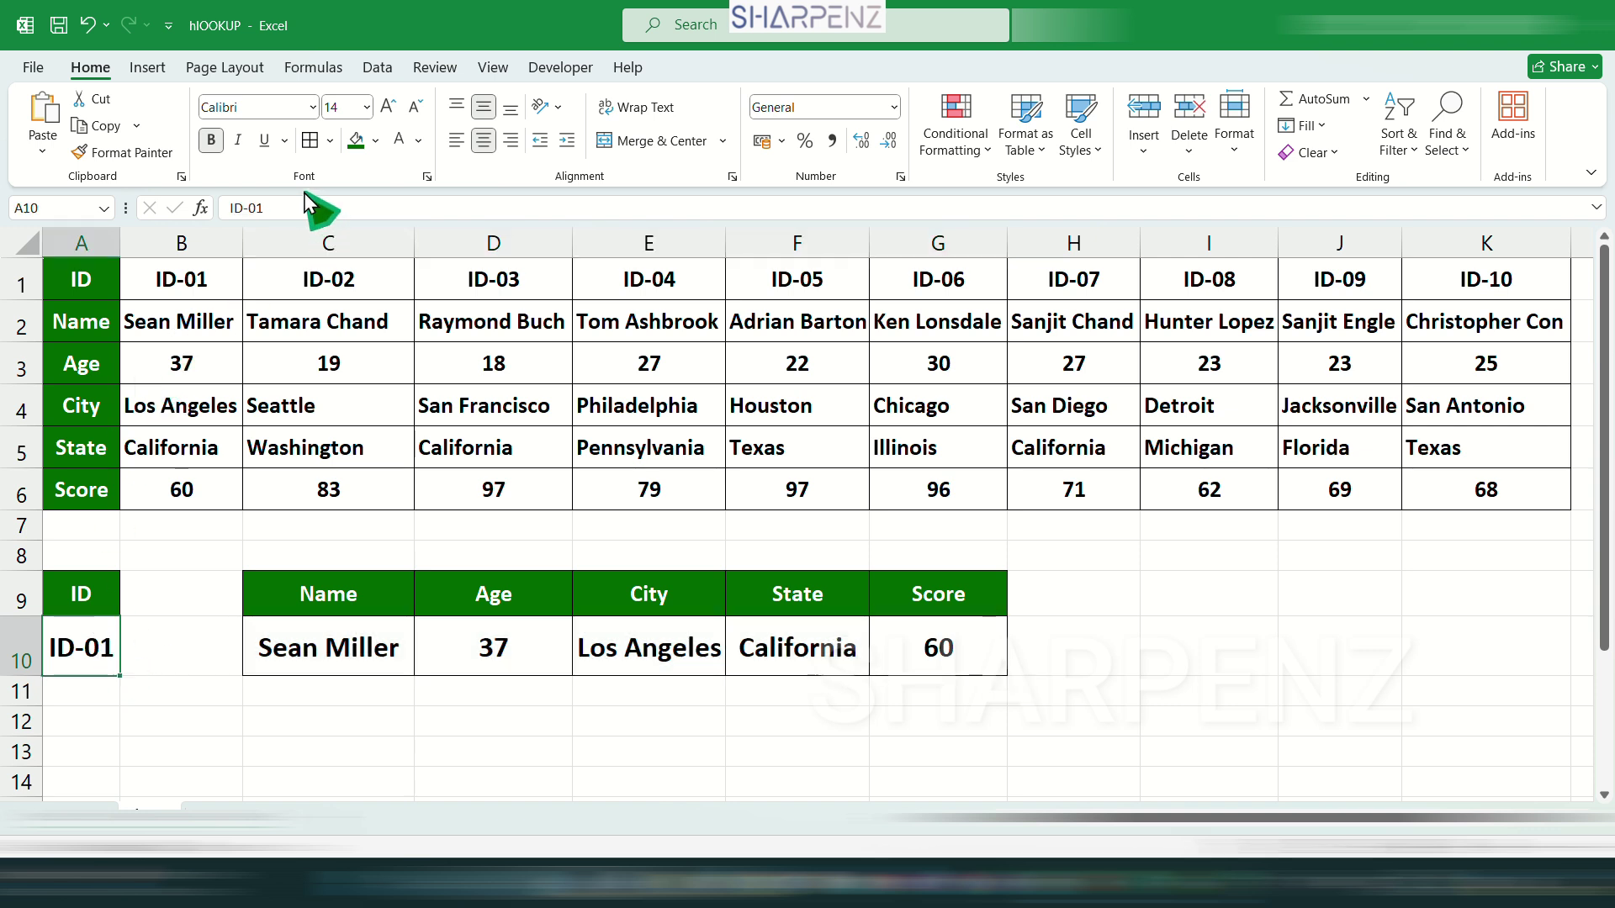
{"action": "type", "text": "ID-02"}
{"action": "key", "text": "Return"}
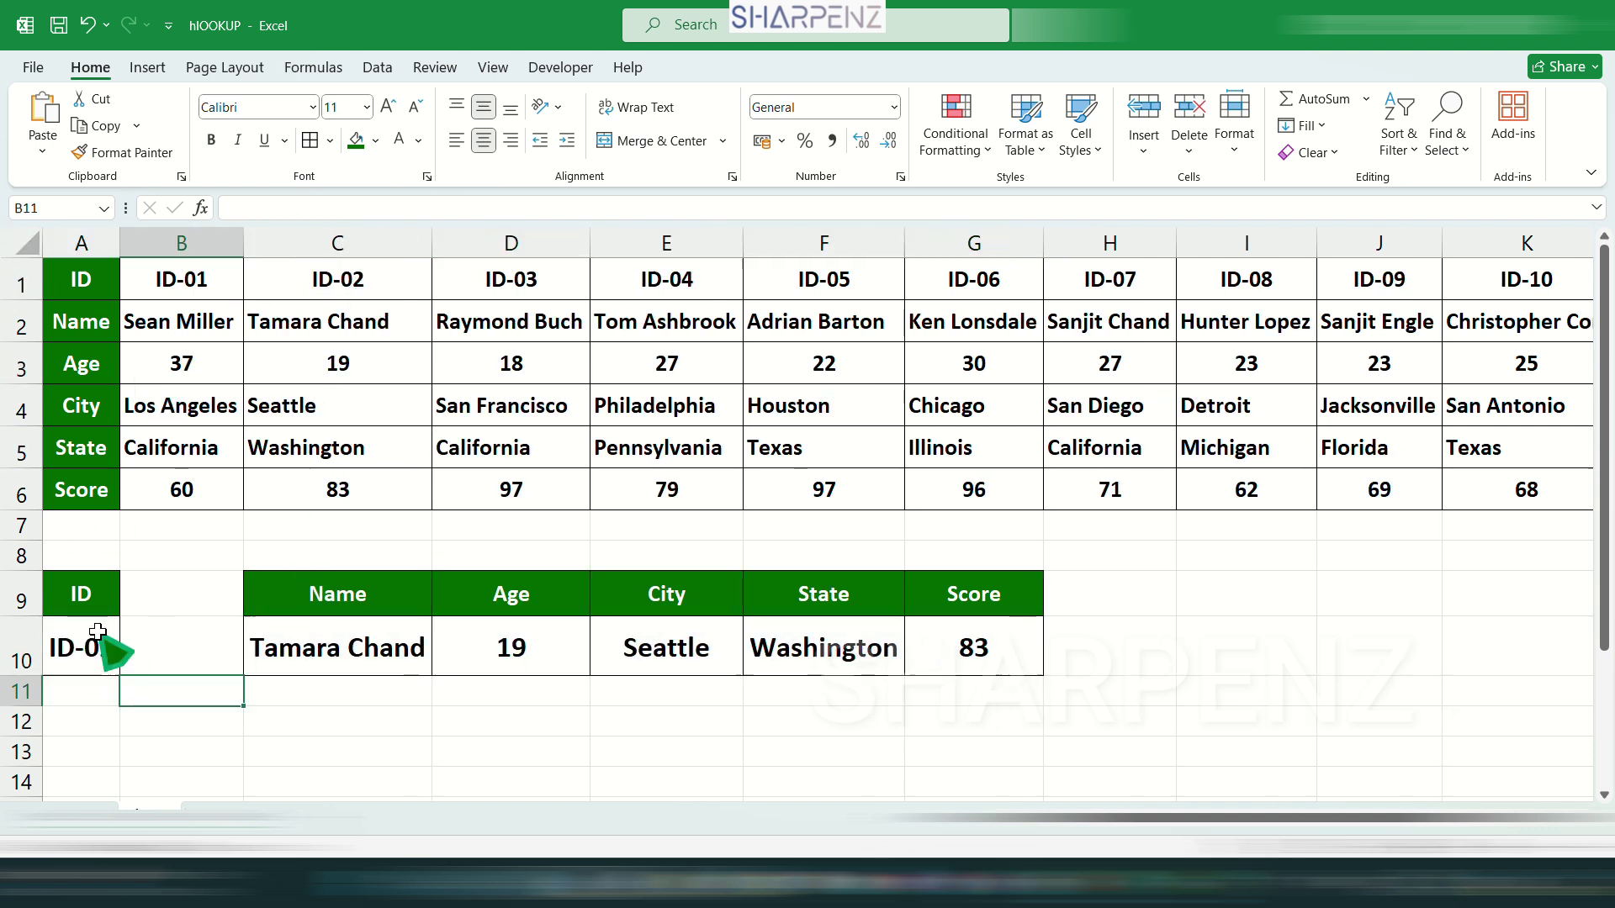
{"action": "left_click", "coordinate": [93, 633]}
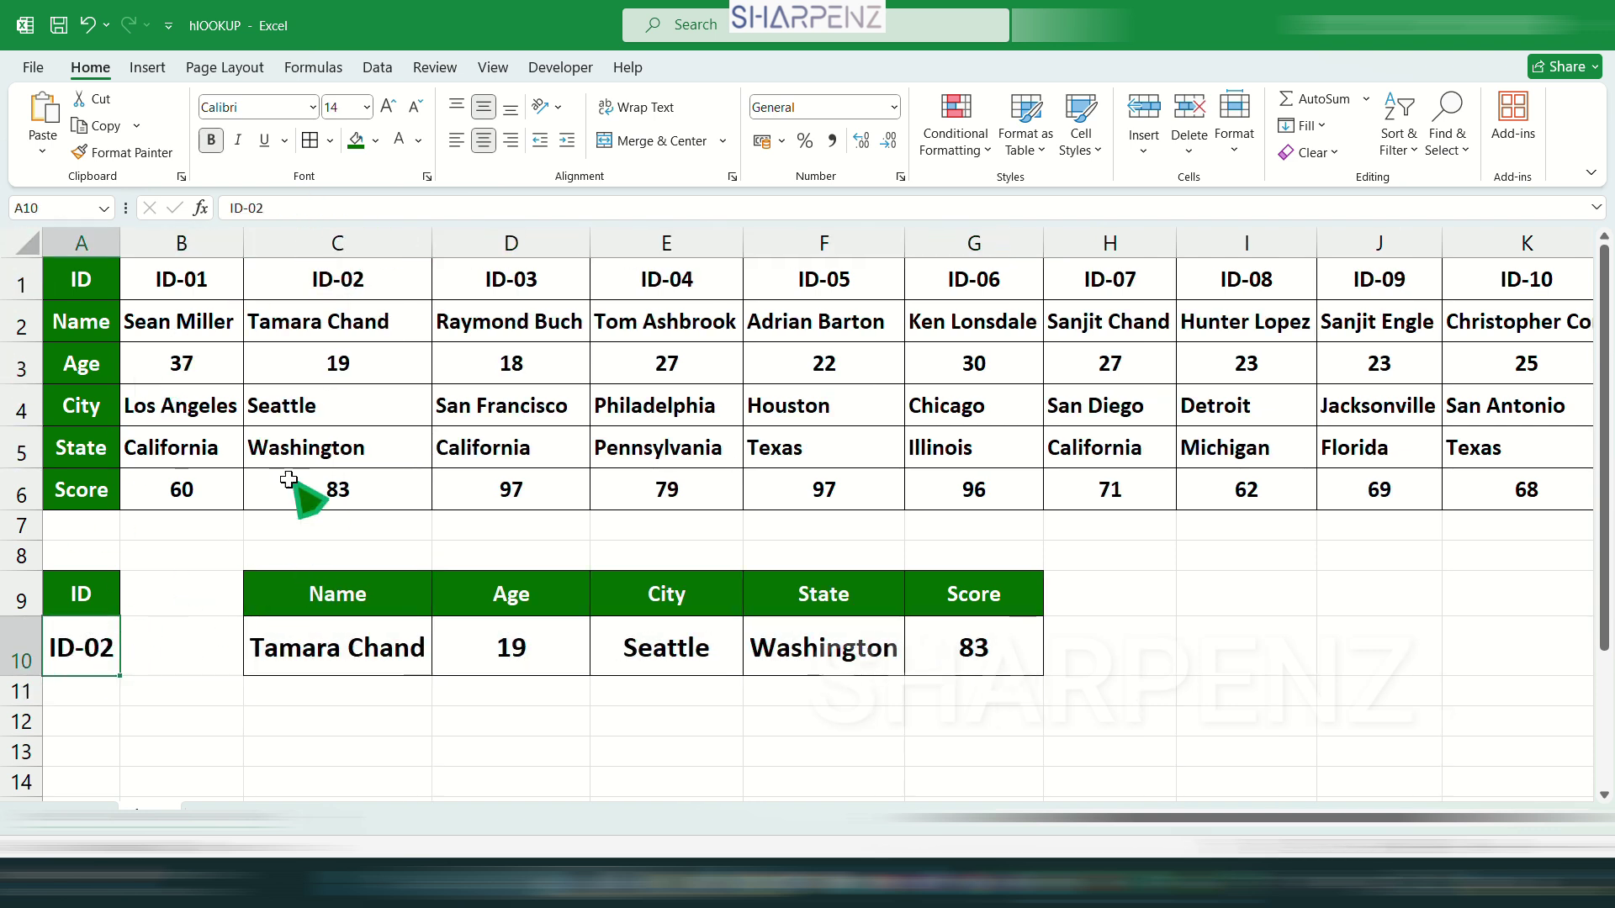
{"action": "left_click", "coordinate": [320, 332]}
{"action": "left_click", "coordinate": [322, 658]}
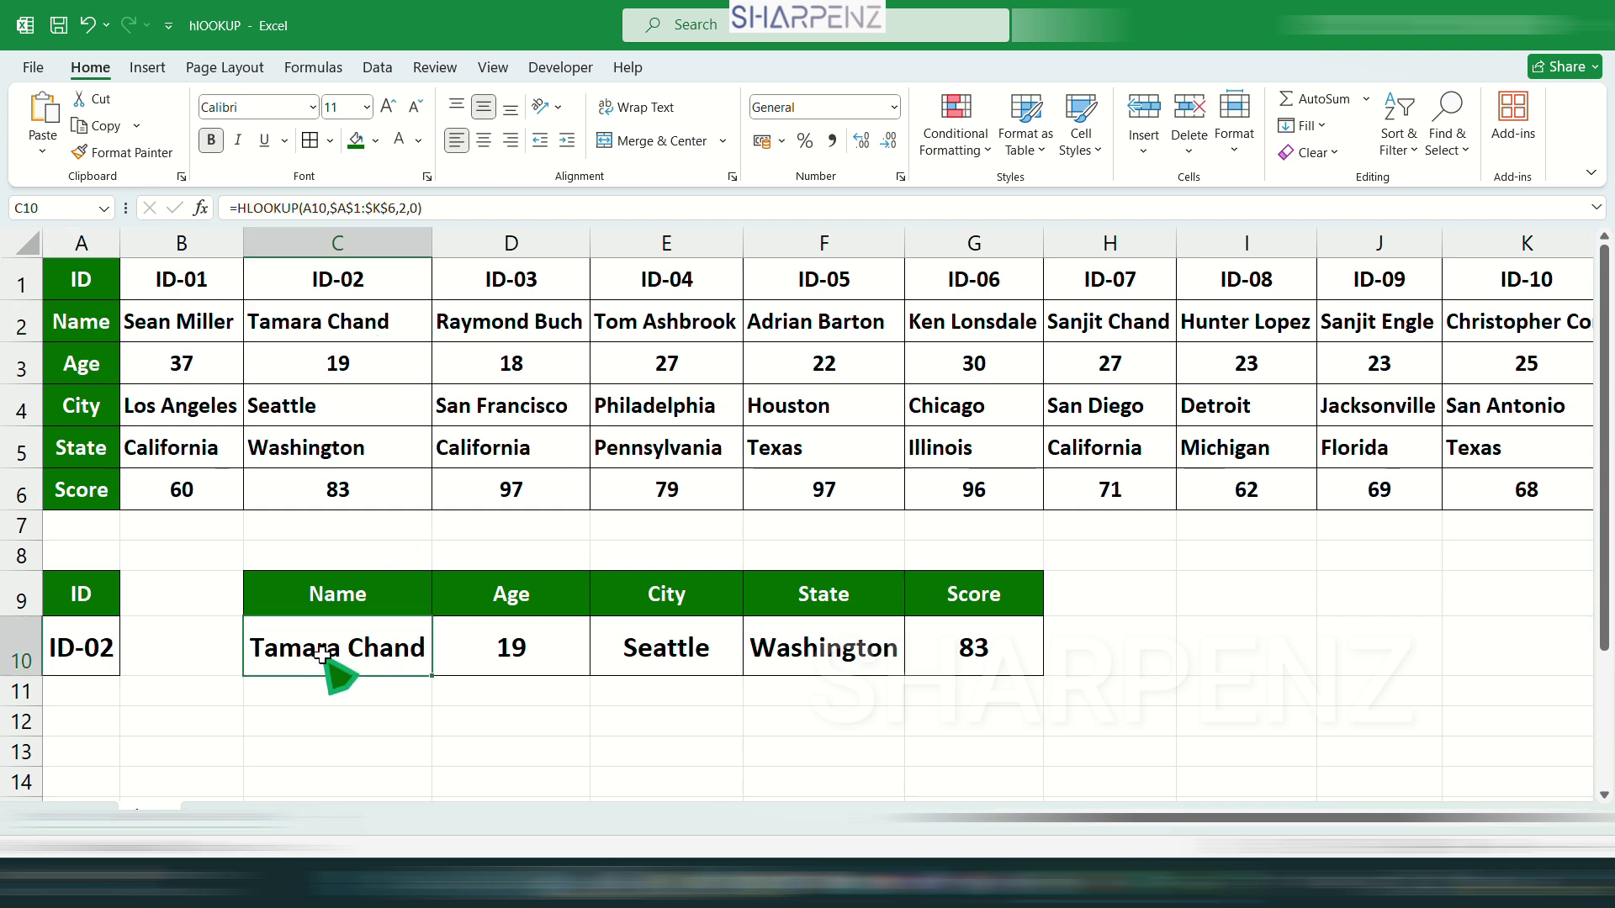
{"action": "left_click_drag", "start_coordinate": [322, 657], "coordinate": [959, 651]}
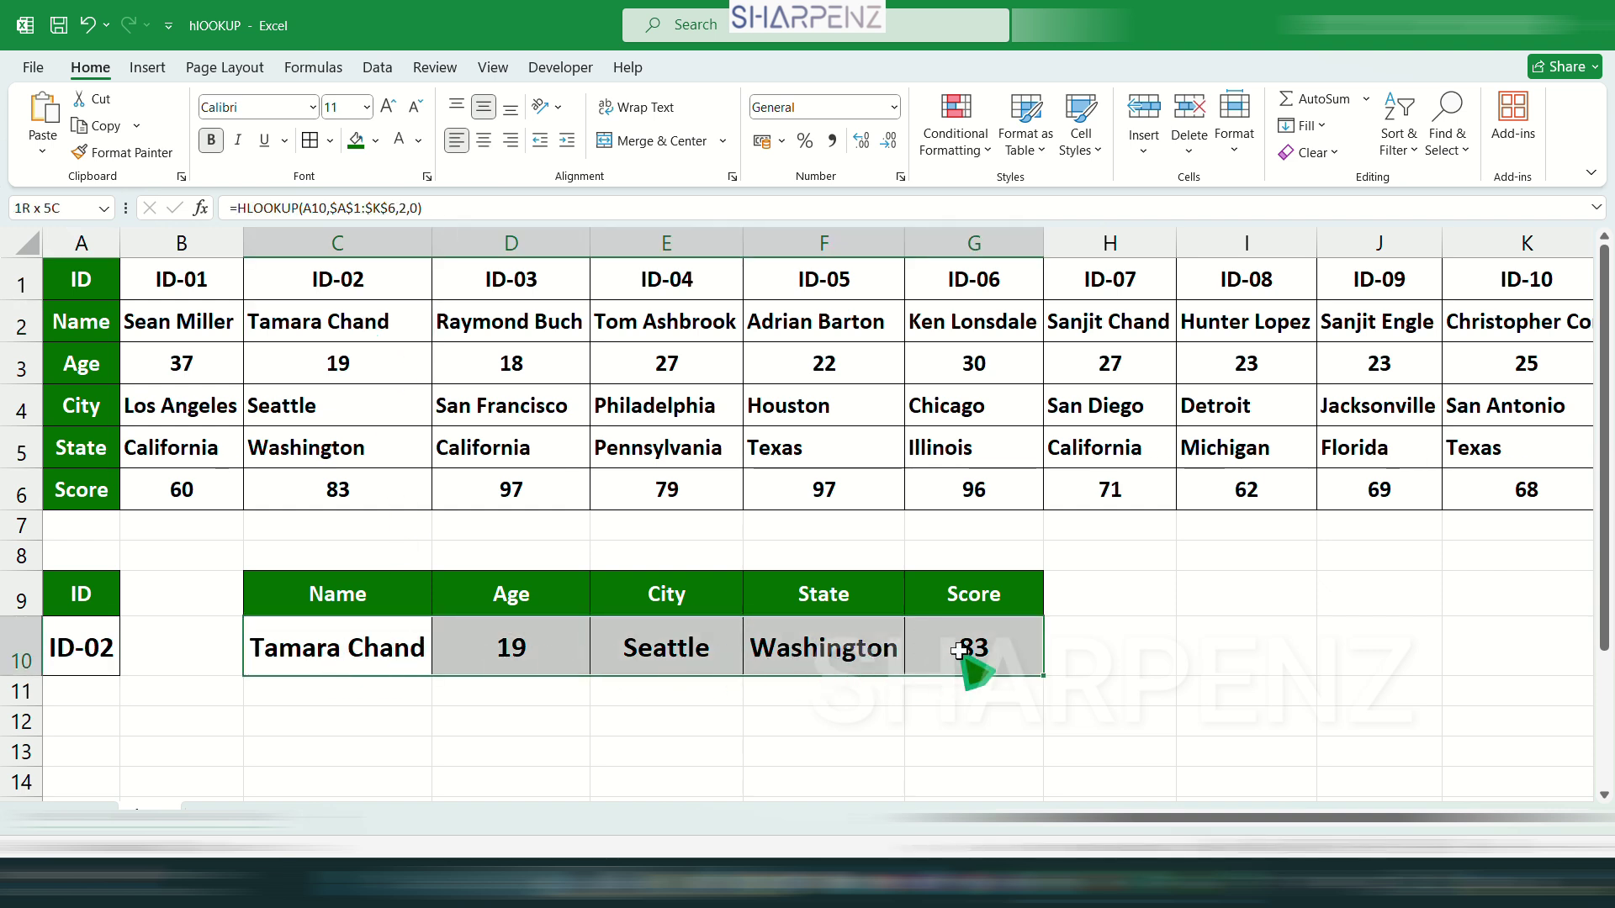
- Change the lookup ID in A10 to ID-03 and compare C10:G10 with the matching source column
{"action": "left_click", "coordinate": [107, 659]}
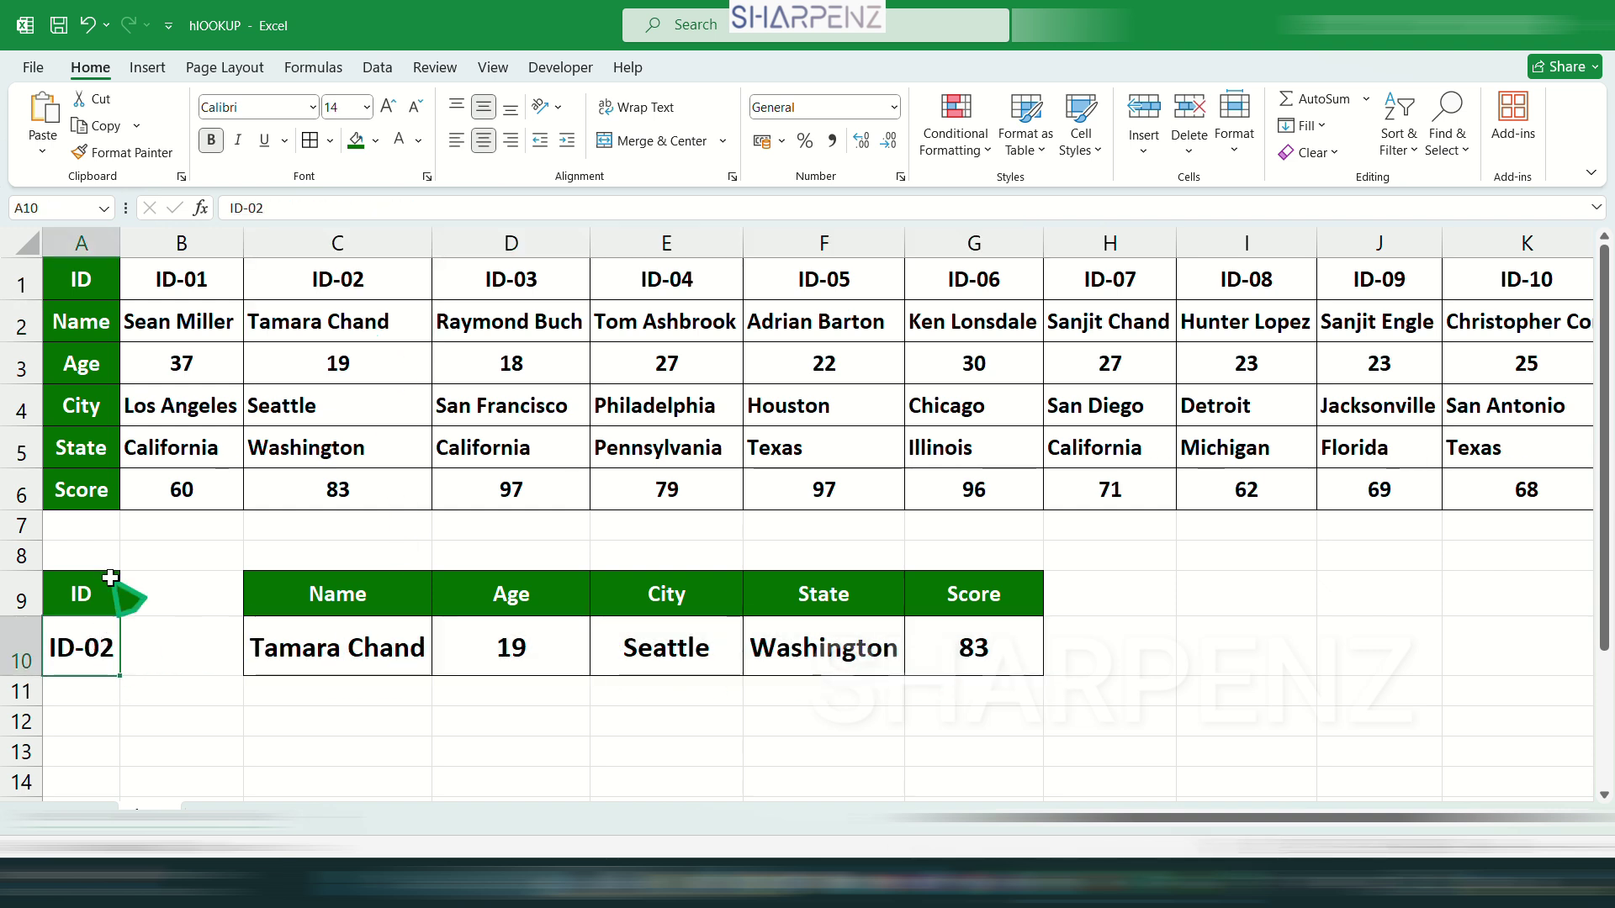
{"action": "left_click", "coordinate": [281, 209]}
{"action": "key", "text": "BackSpace"}
{"action": "type", "text": "3"}
{"action": "key", "text": "Return"}
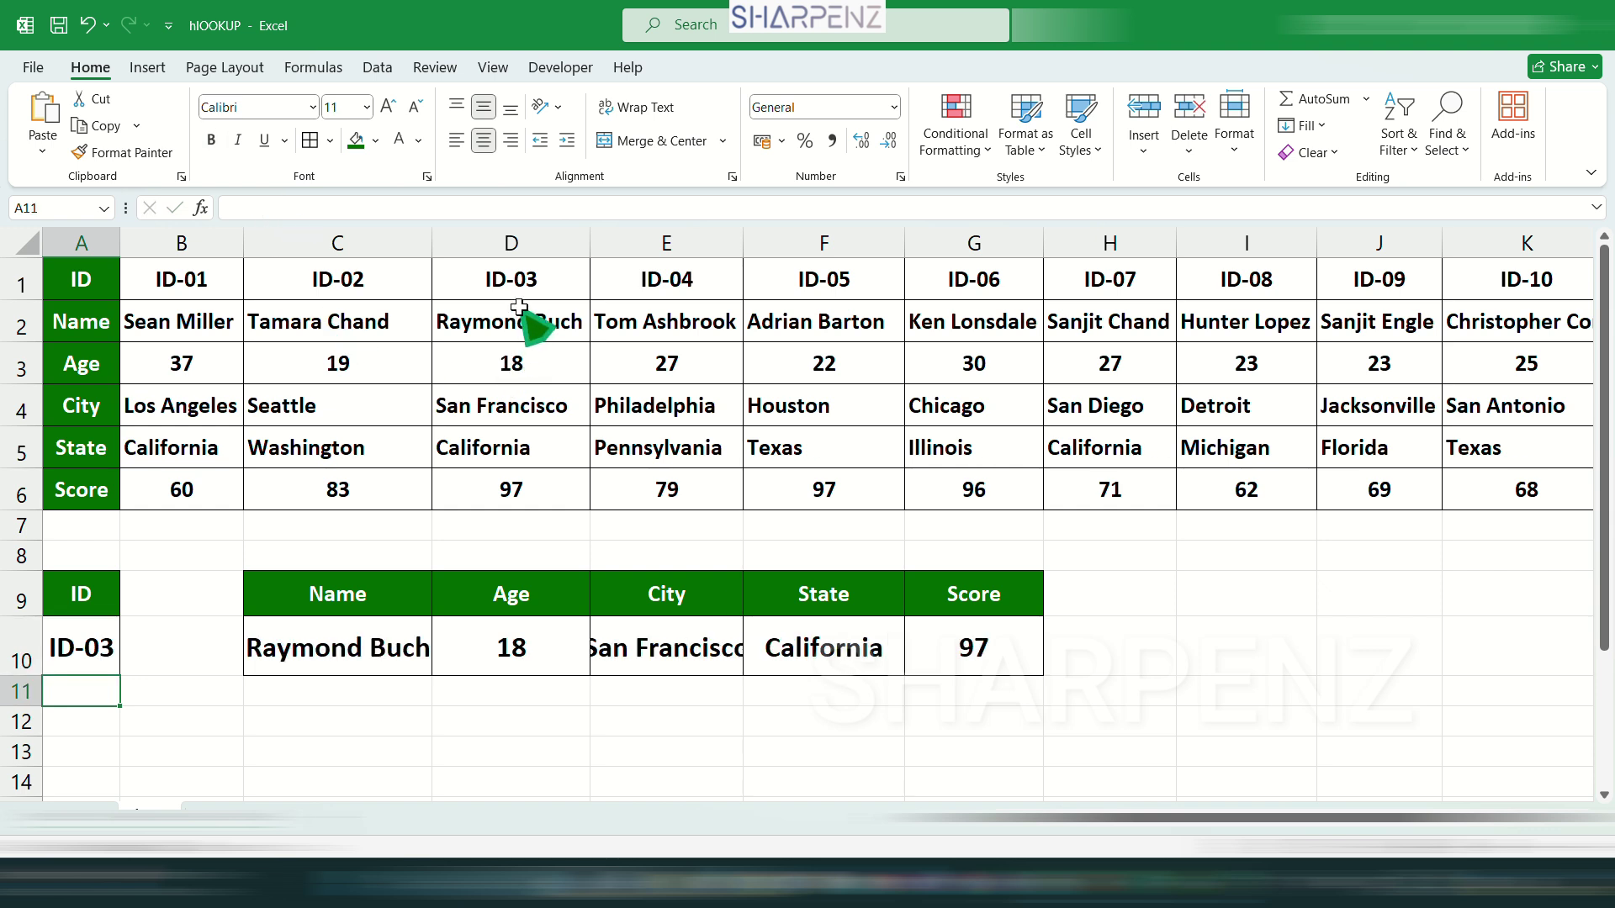
{"action": "left_click_drag", "start_coordinate": [520, 313], "coordinate": [546, 476]}
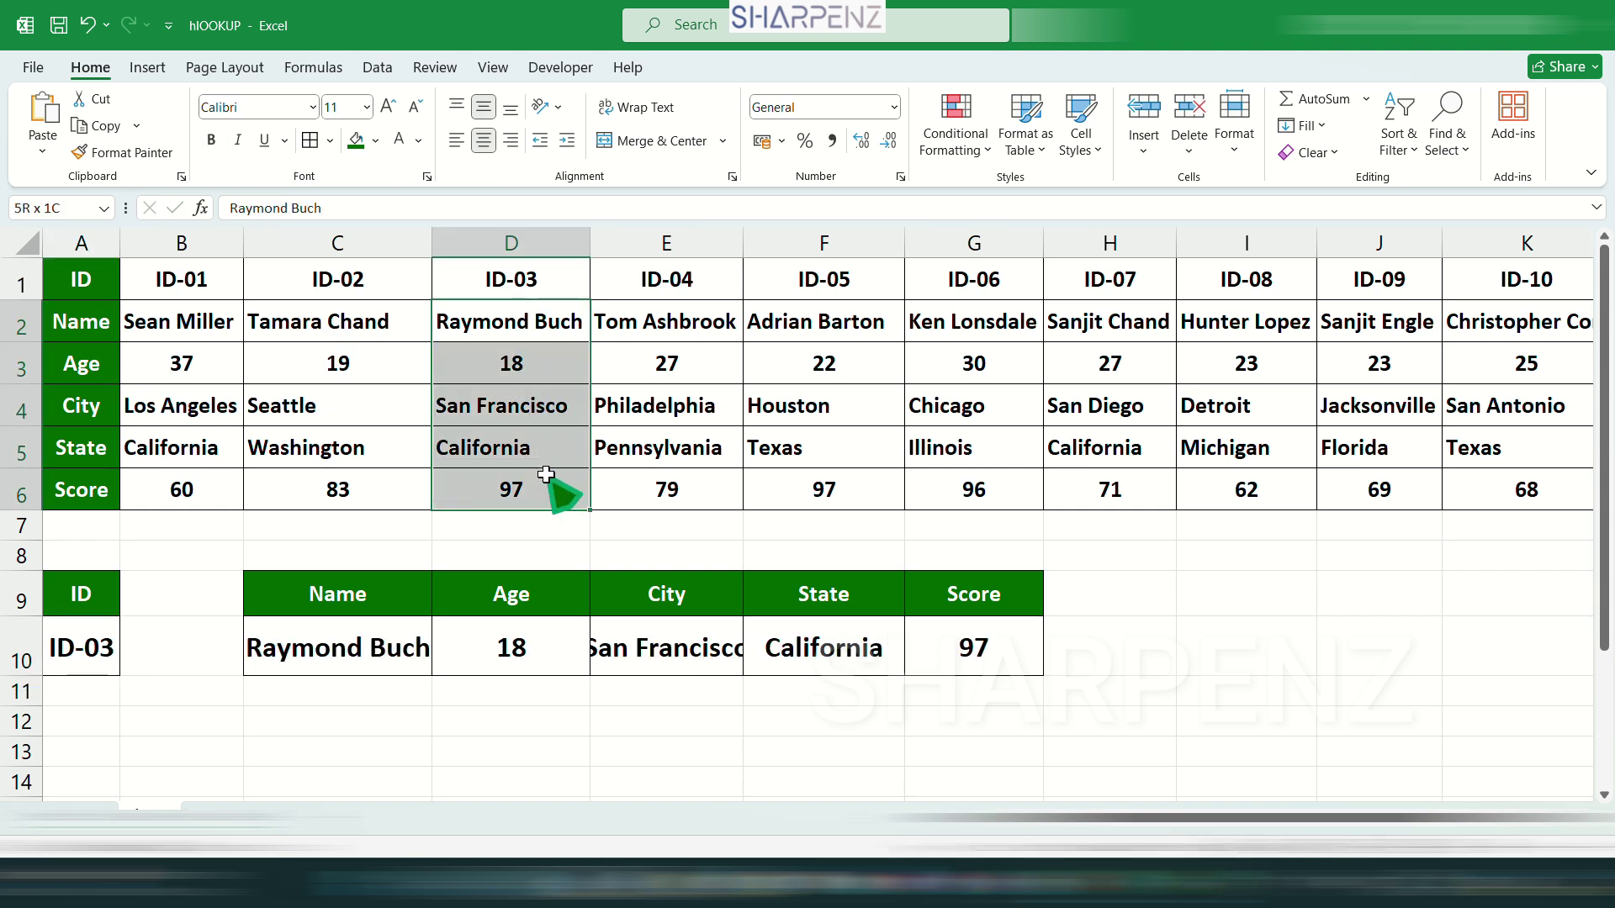
{"action": "left_click_drag", "start_coordinate": [372, 656], "coordinate": [990, 658]}
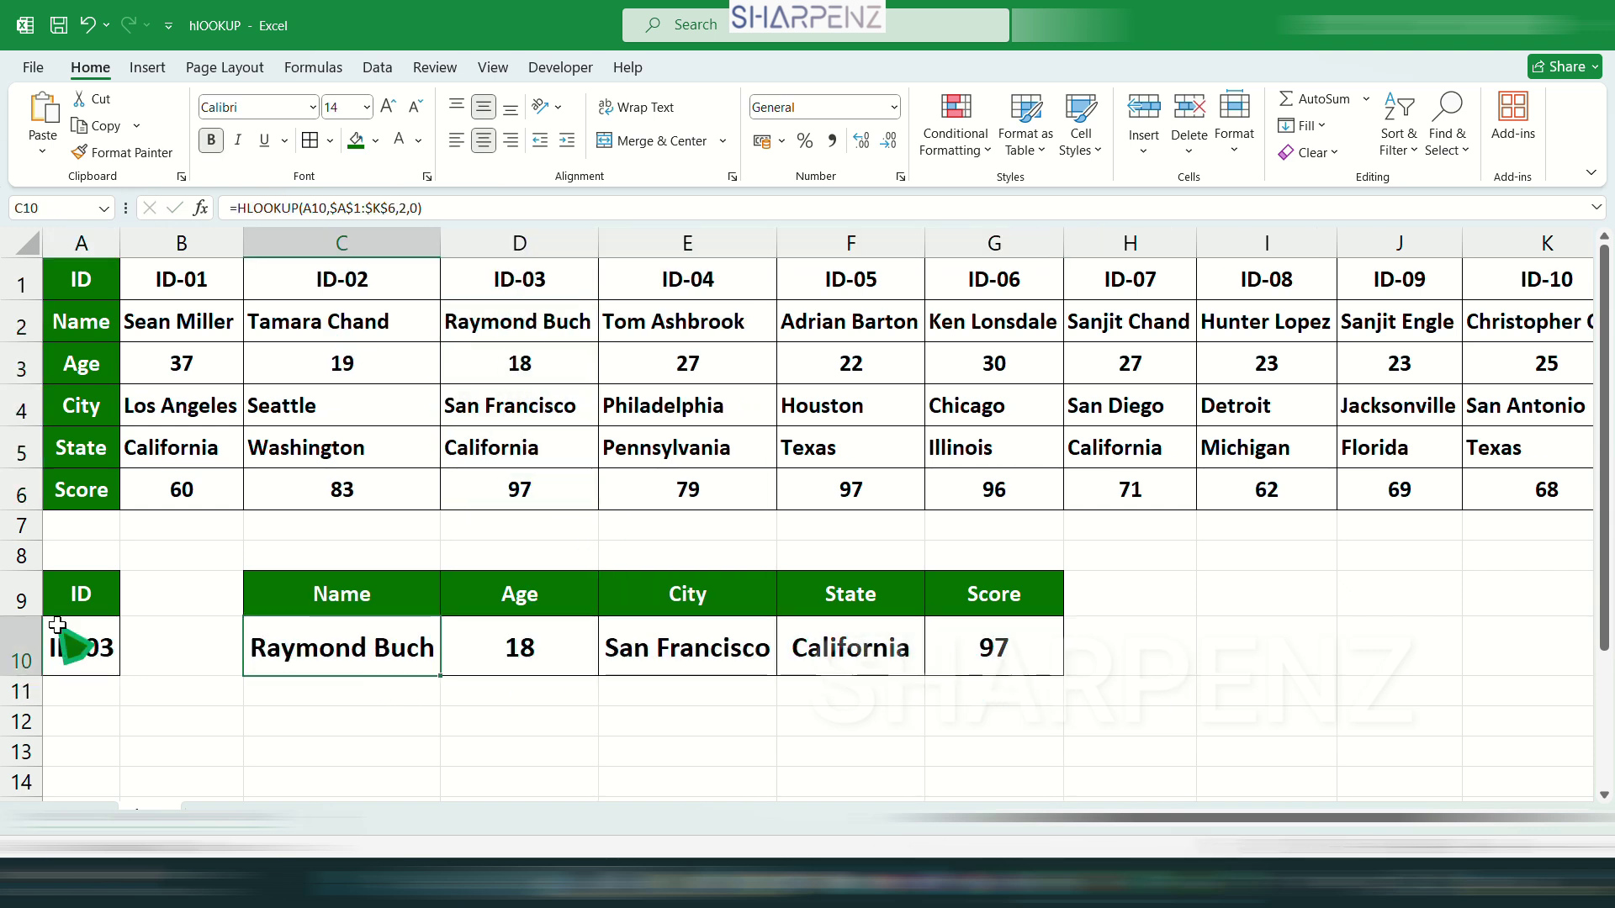
- Add list data validation to A10 using the ID cells $B$1:$K$1 as the source
{"action": "left_click", "coordinate": [62, 652]}
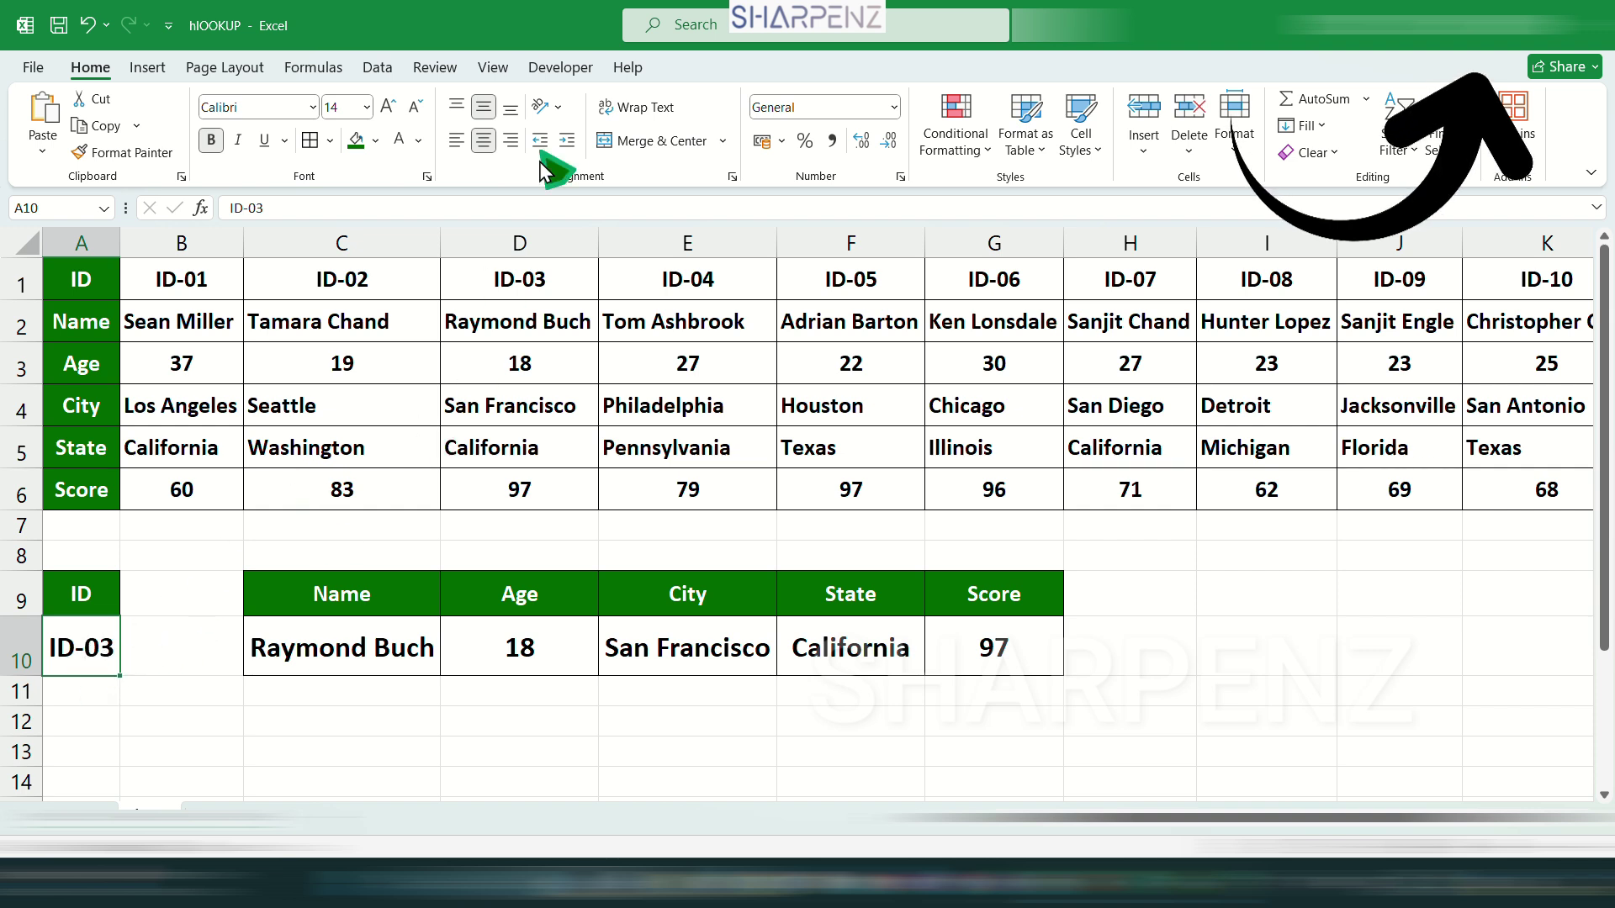
{"action": "left_click", "coordinate": [379, 68]}
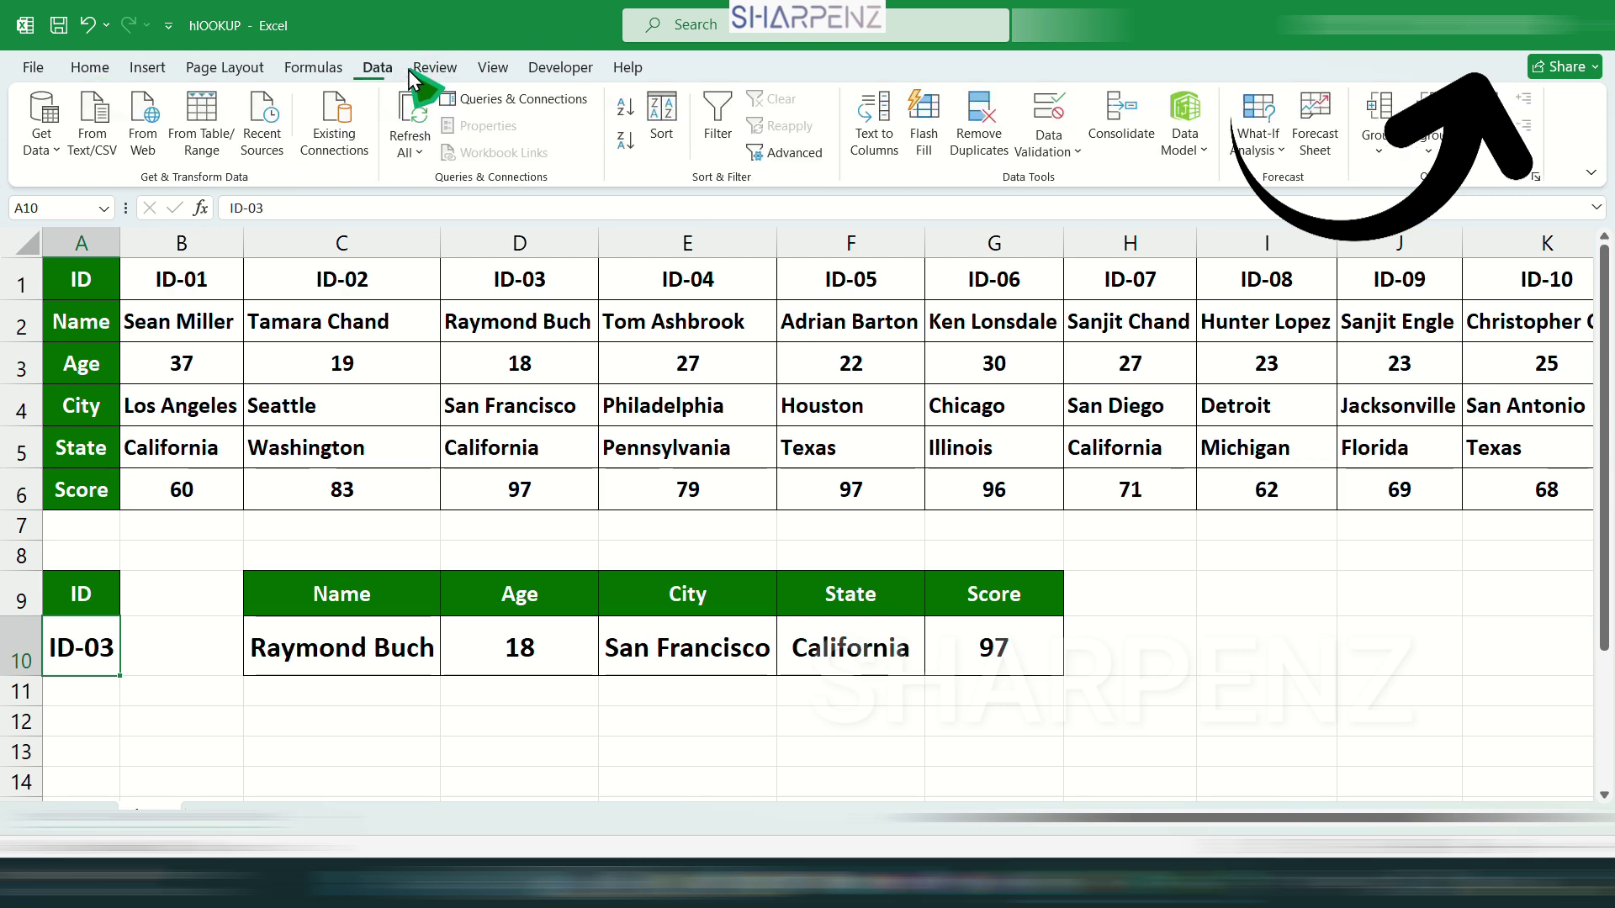
{"action": "left_click", "coordinate": [1054, 119]}
{"action": "left_click", "coordinate": [845, 500]}
{"action": "left_click", "coordinate": [791, 565]}
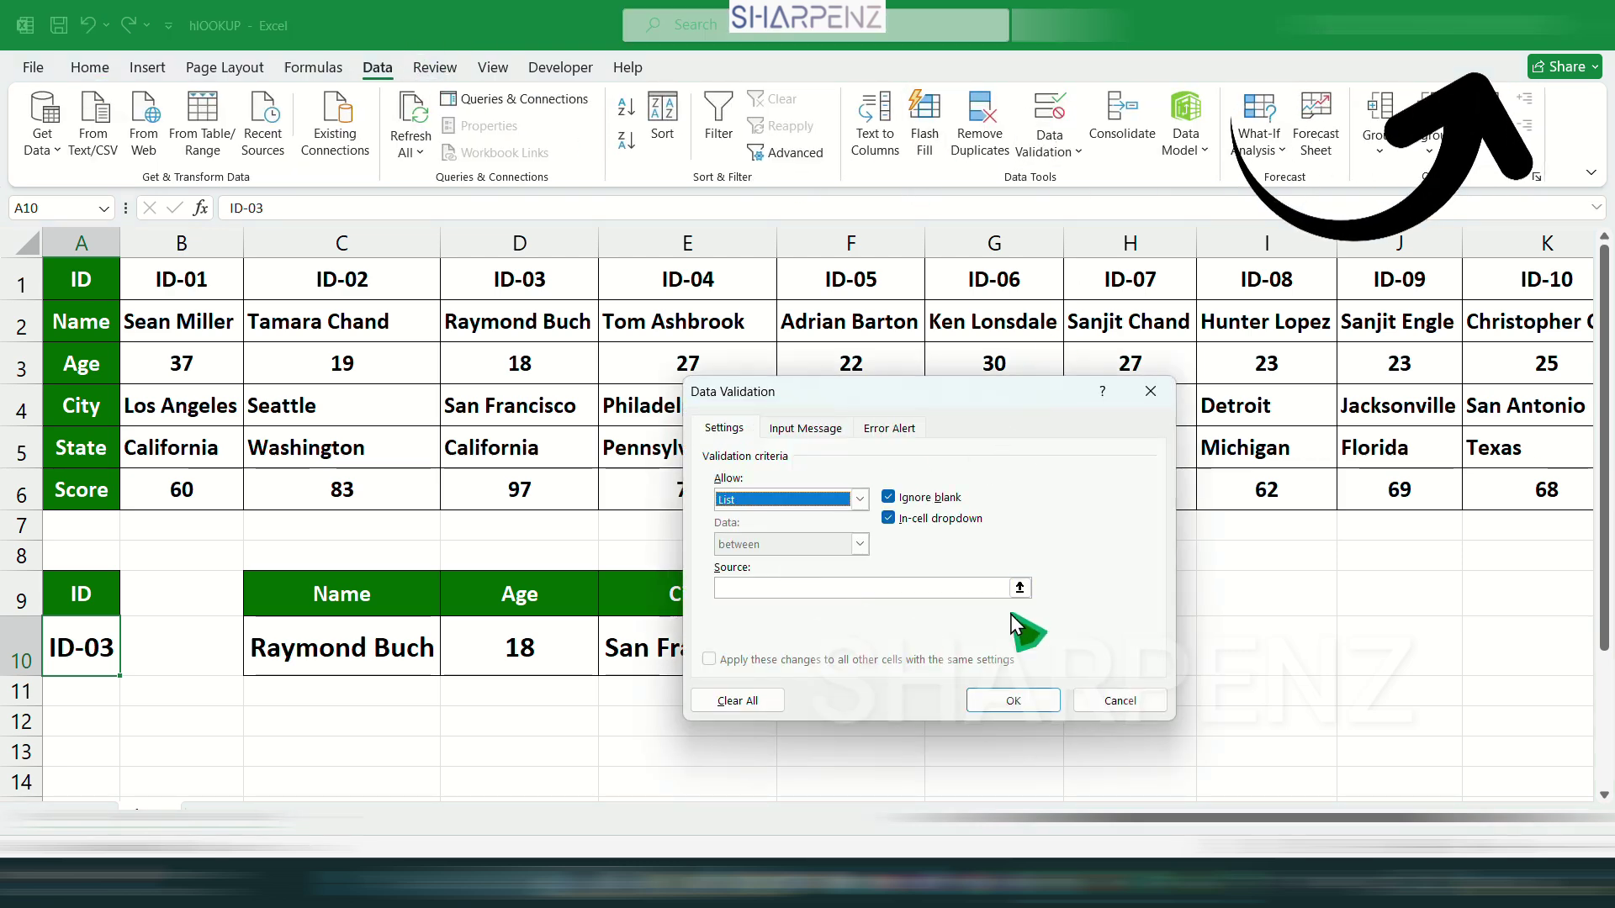
{"action": "left_click", "coordinate": [1022, 588]}
{"action": "left_click_drag", "start_coordinate": [221, 279], "coordinate": [1526, 281]}
{"action": "key", "text": "Return"}
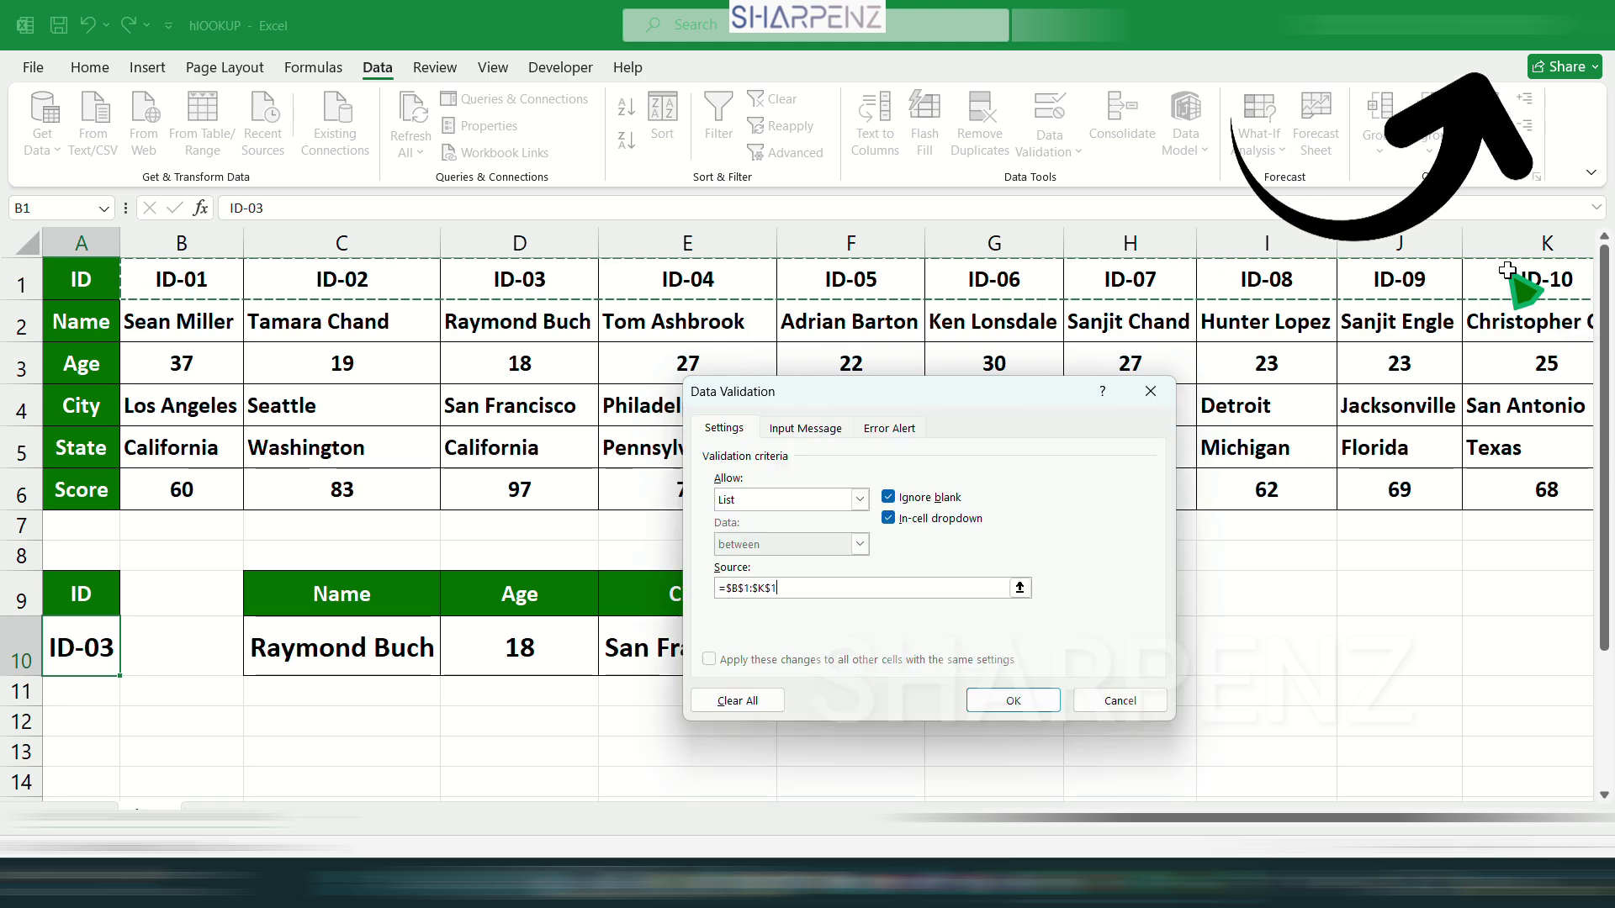
{"action": "left_click", "coordinate": [1013, 701]}
{"action": "left_click", "coordinate": [164, 721]}
- Choose ID-07, ID-09 and ID-03 in turn from A10's validation list and check the details returned in C10:G10
{"action": "left_click", "coordinate": [117, 664]}
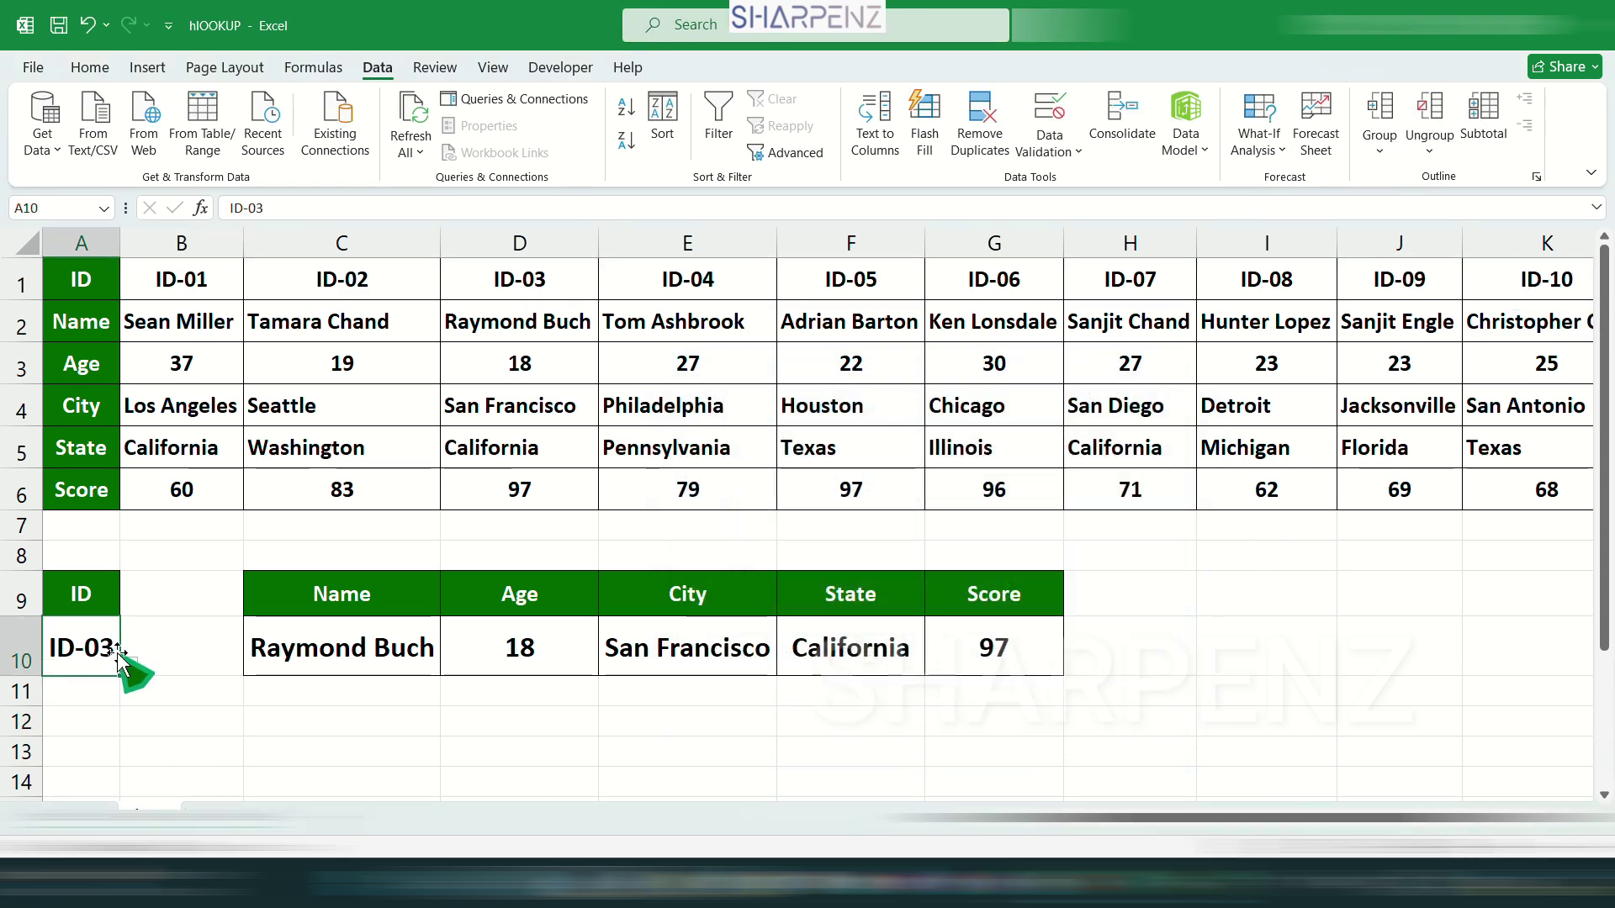
{"action": "left_click", "coordinate": [128, 666]}
{"action": "scroll", "coordinate": [119, 743], "scroll_direction": "down", "scroll_amount": 1}
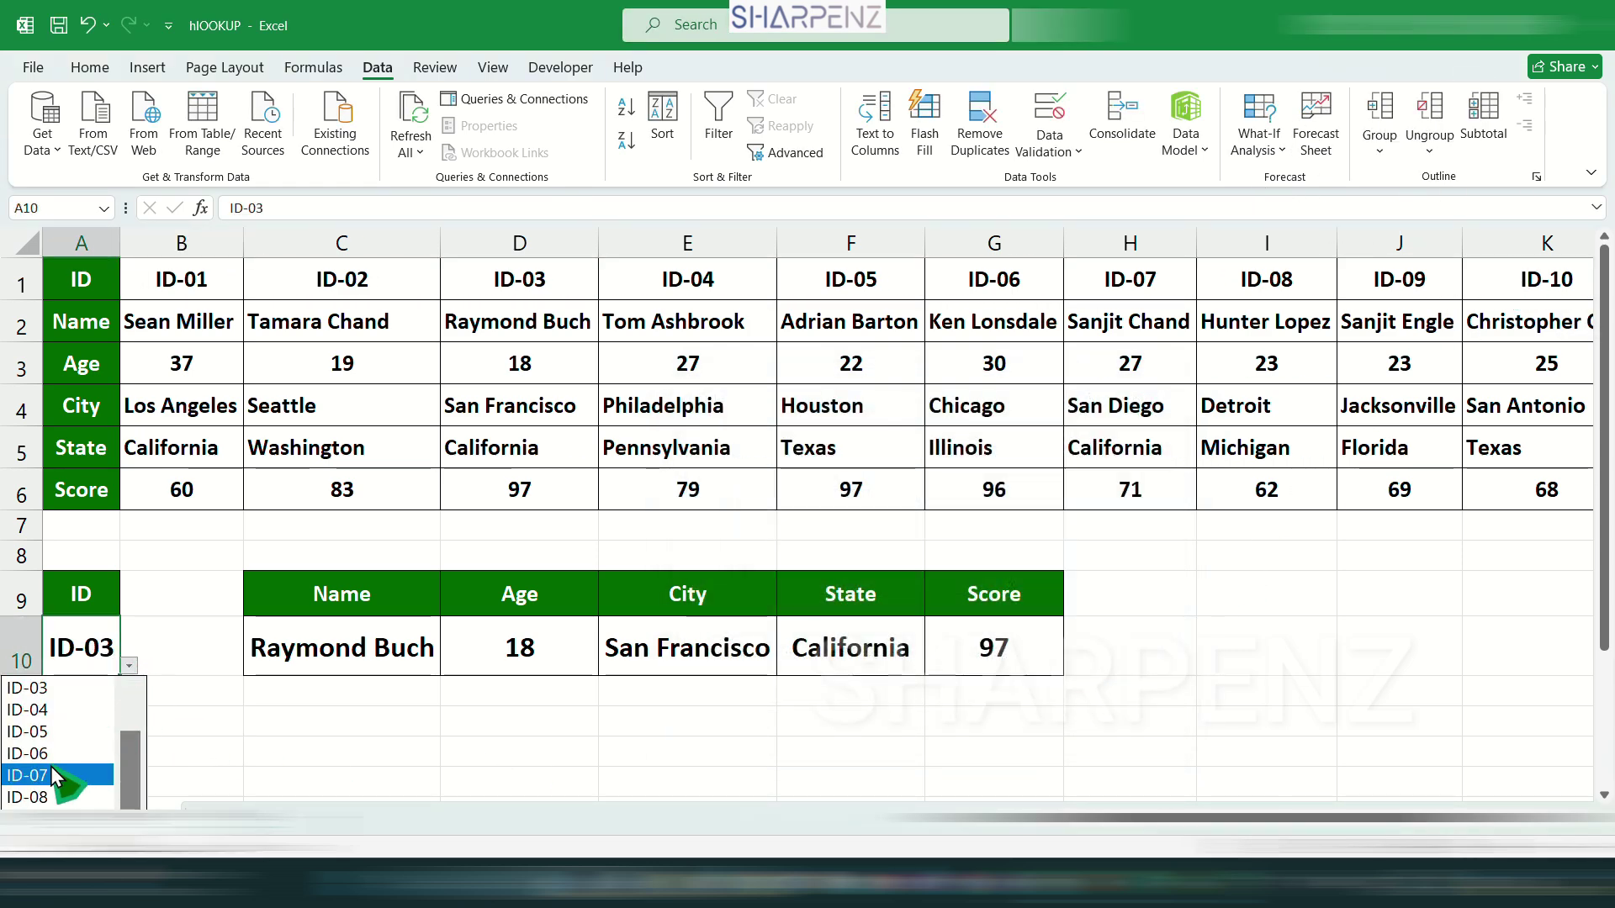
{"action": "left_click", "coordinate": [130, 775]}
{"action": "left_click", "coordinate": [129, 666]}
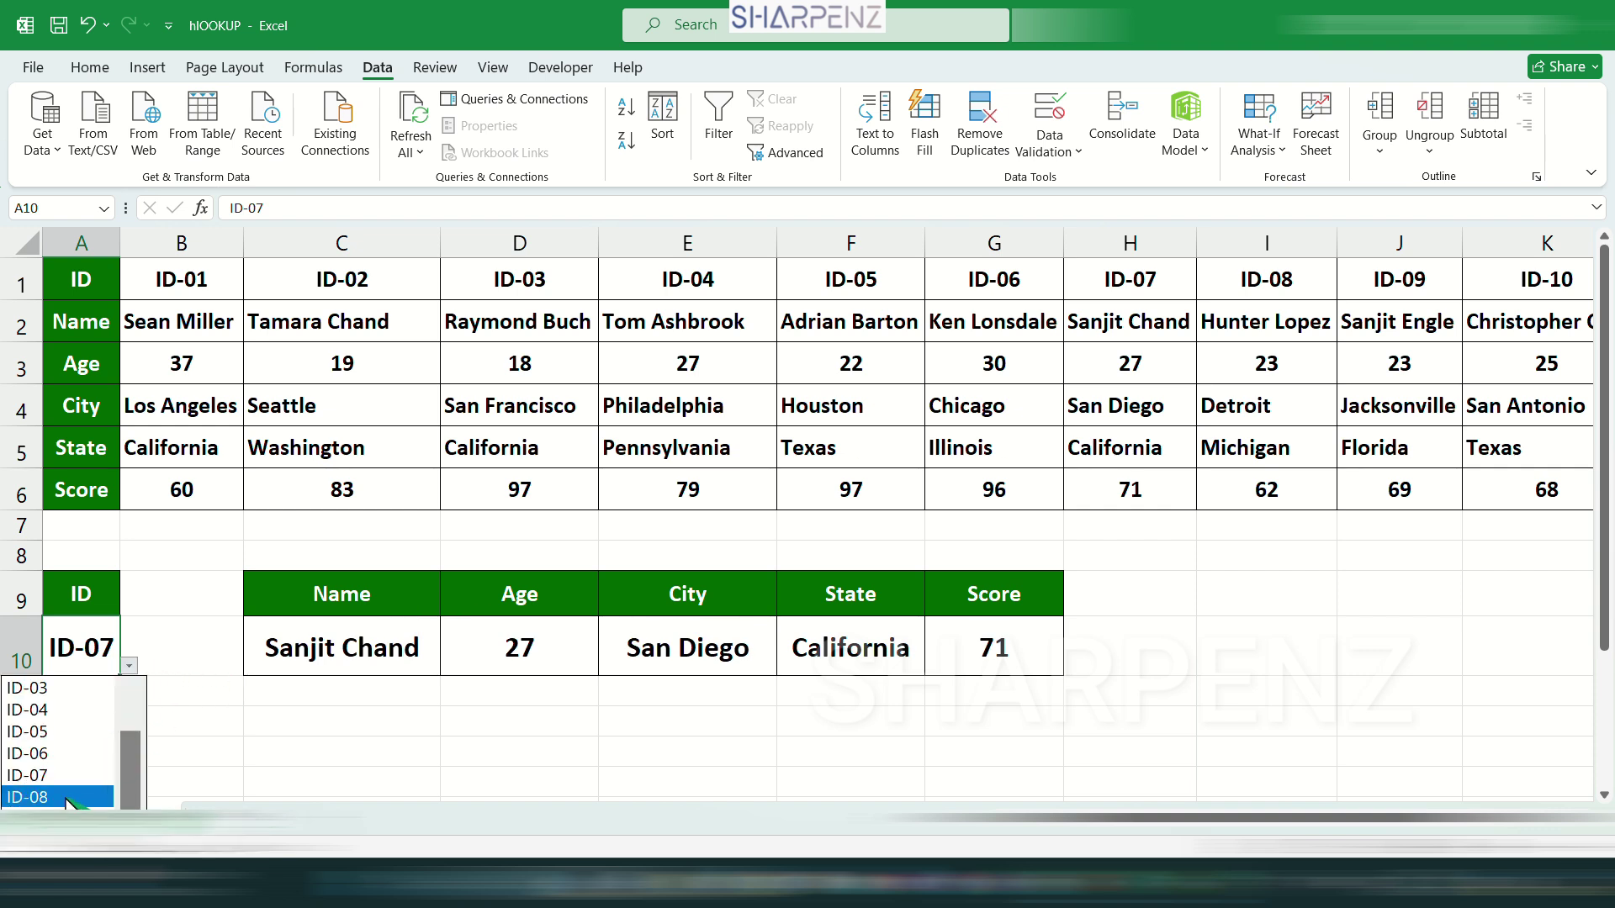
{"action": "left_click", "coordinate": [119, 808]}
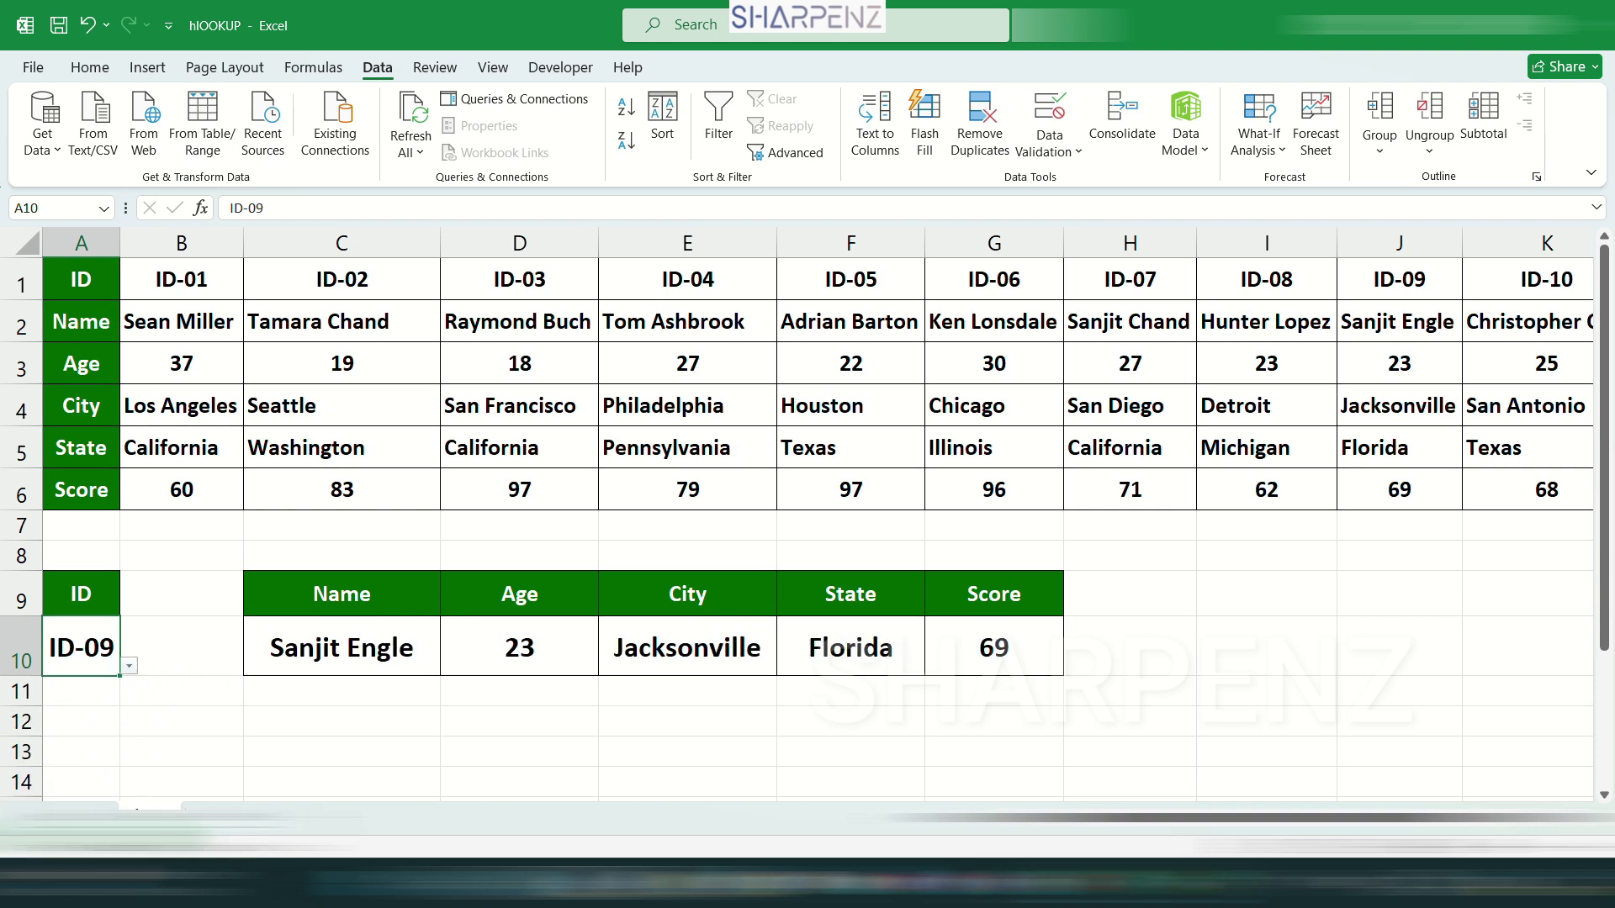
{"action": "left_click", "coordinate": [129, 665]}
{"action": "left_click", "coordinate": [174, 712]}
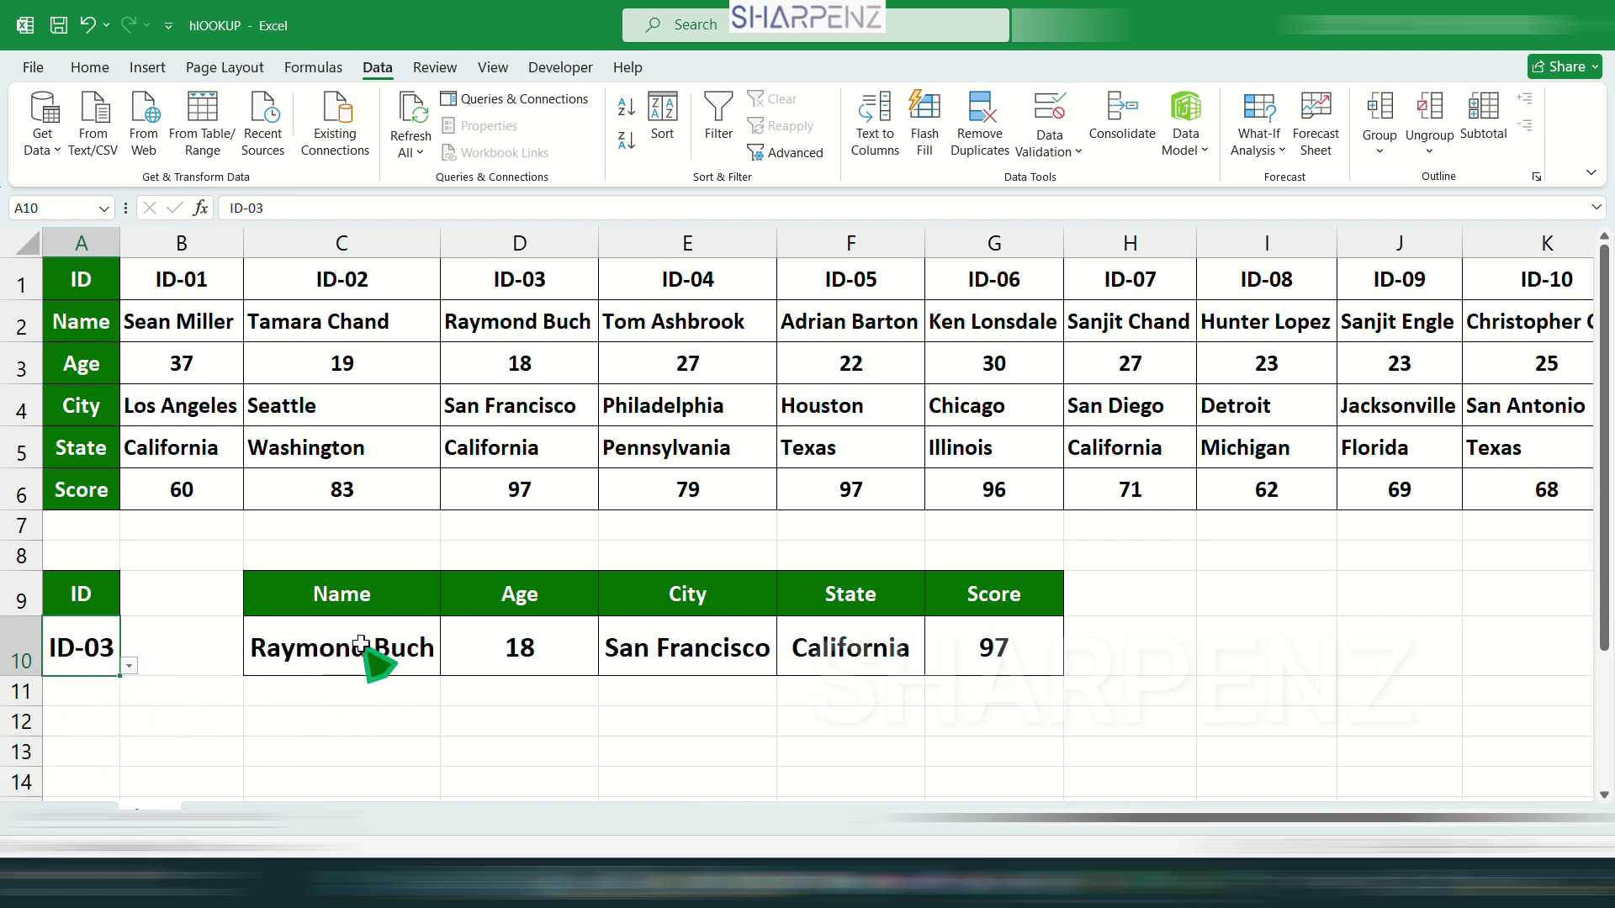
{"action": "left_click_drag", "start_coordinate": [379, 651], "coordinate": [1039, 643]}
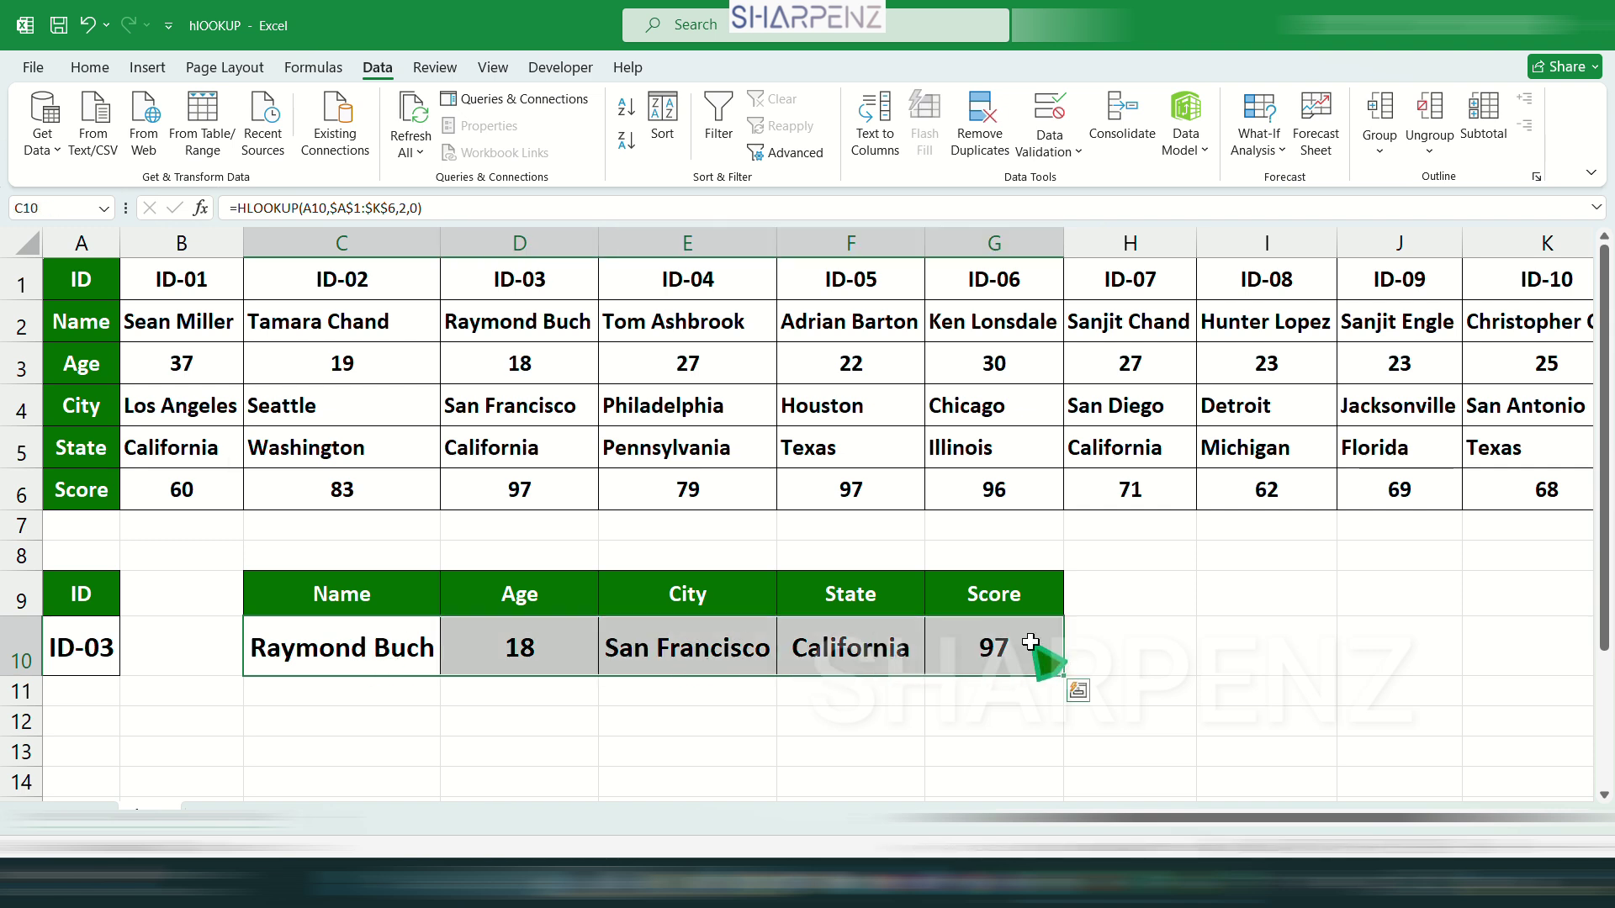
{"action": "left_click", "coordinate": [363, 663]}
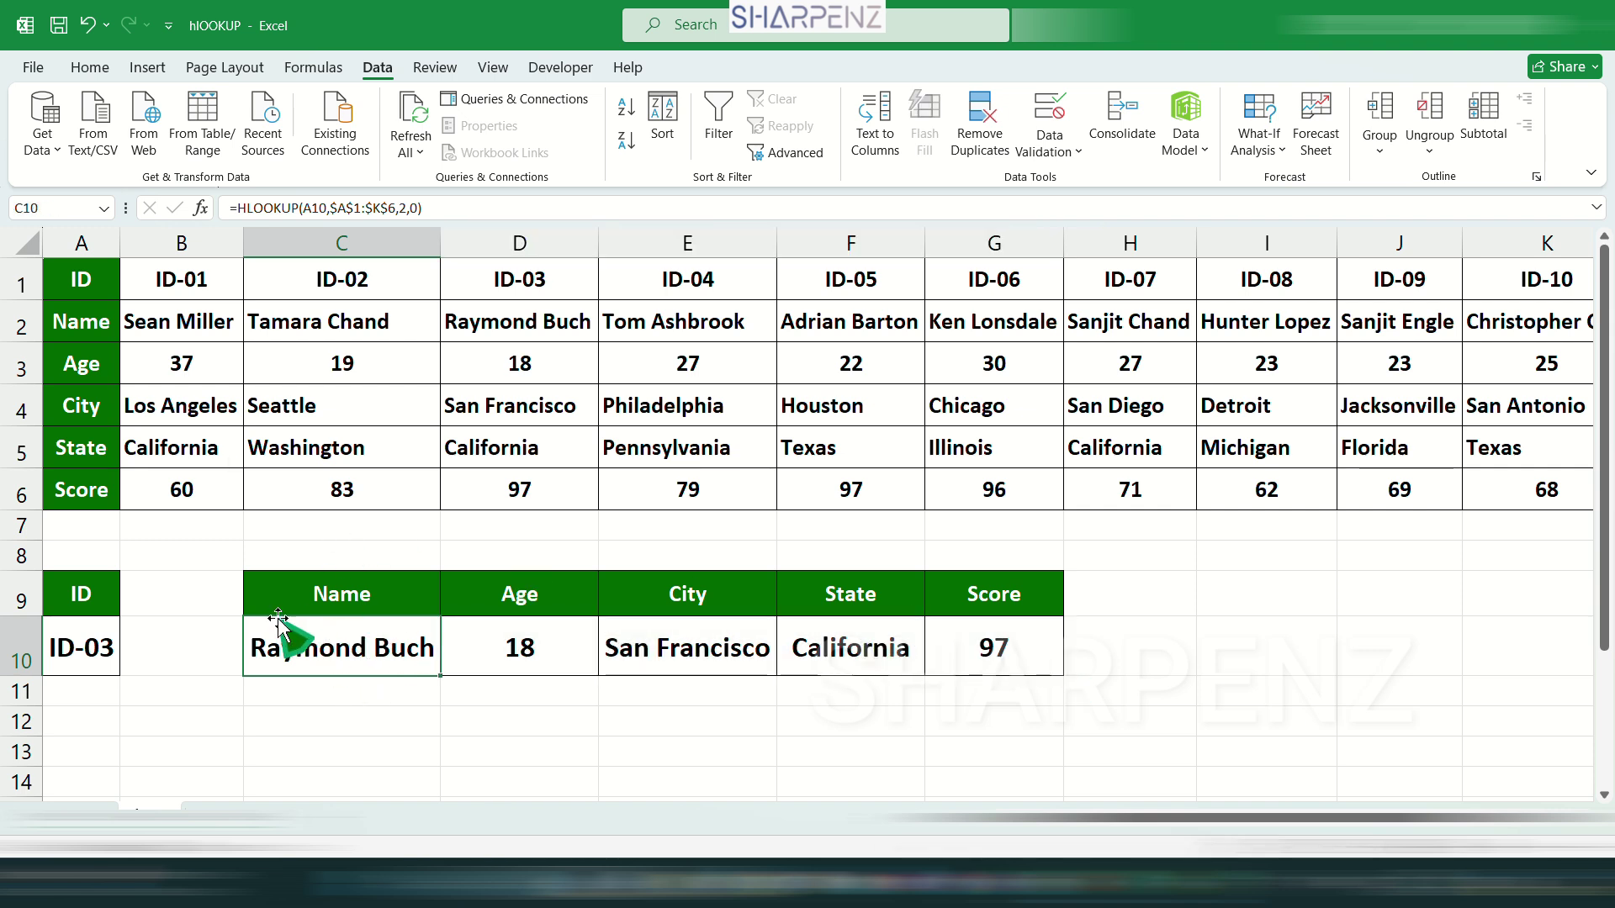